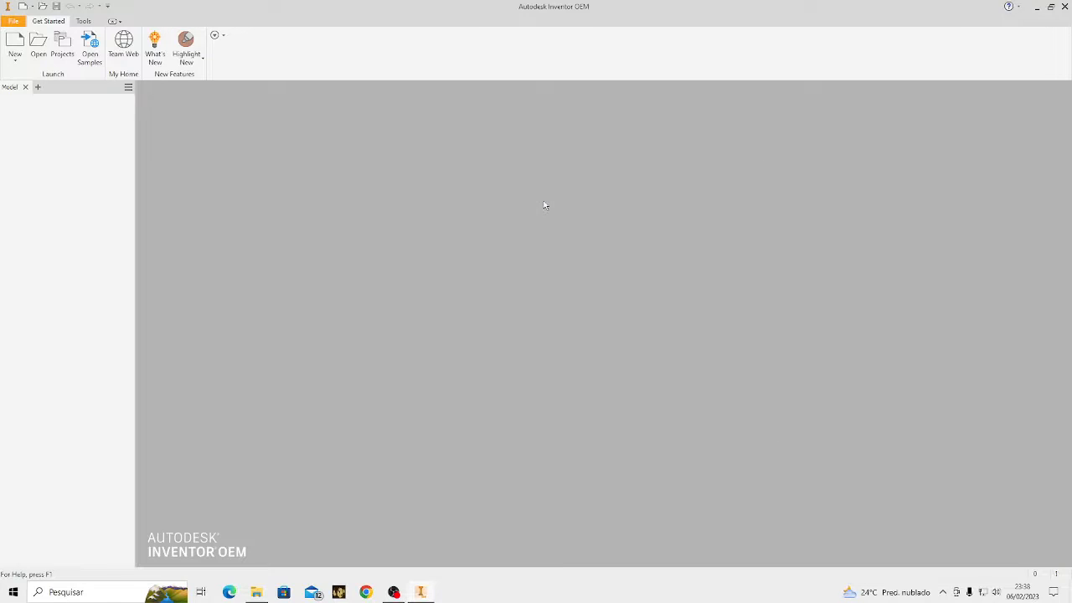
Start a sketch on the XY plane and draw a rectangle about 23 mm wide around the origin
{"action": "right_click", "coordinate": [493, 218]}
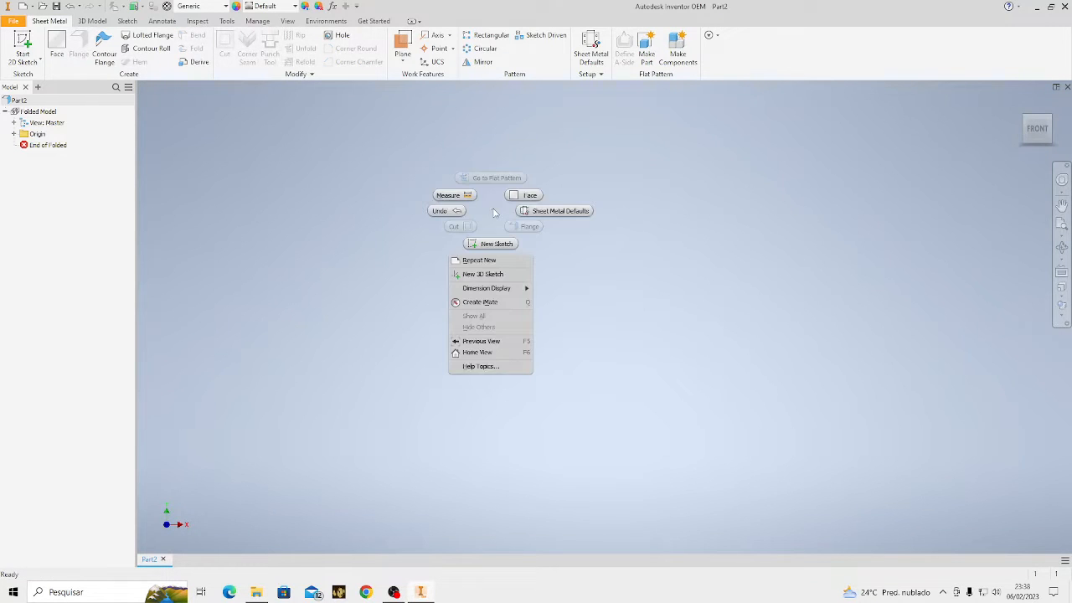
{"action": "left_click", "coordinate": [493, 242]}
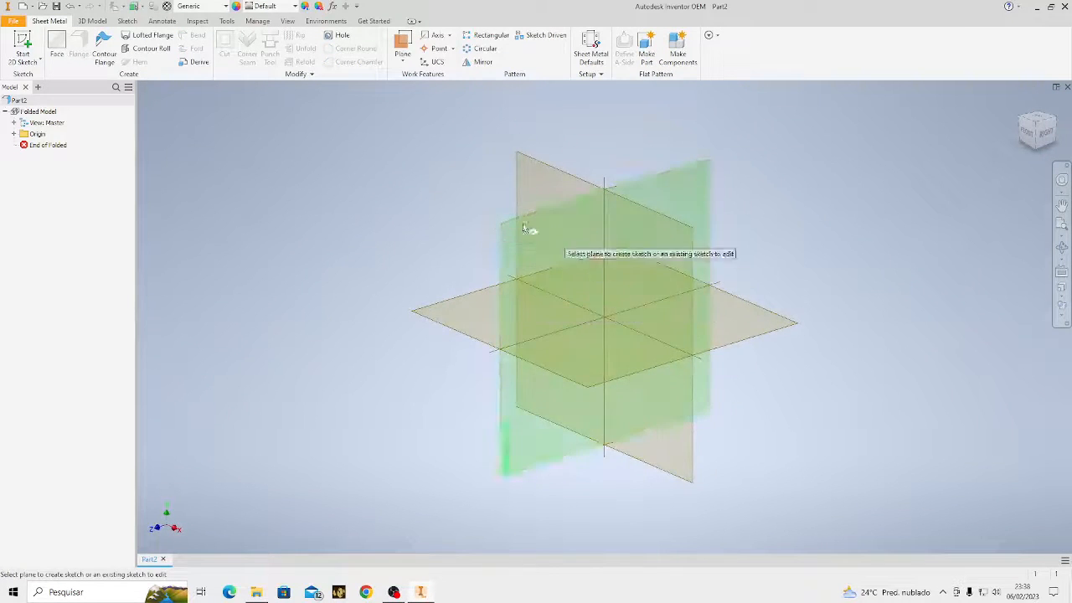
{"action": "left_click", "coordinate": [574, 179]}
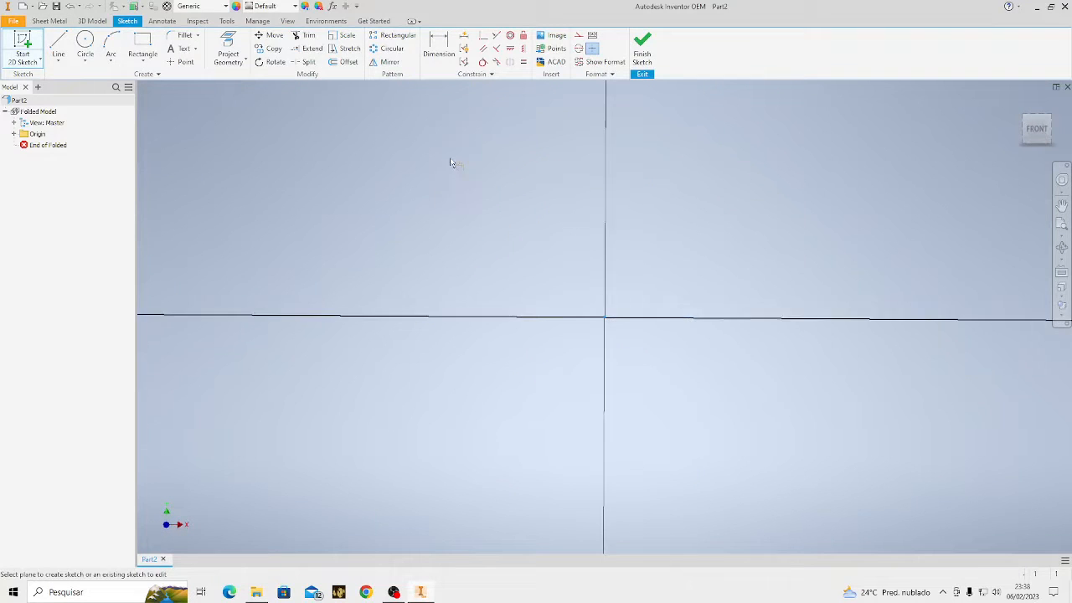
{"action": "left_click", "coordinate": [142, 46]}
{"action": "left_click", "coordinate": [474, 222]}
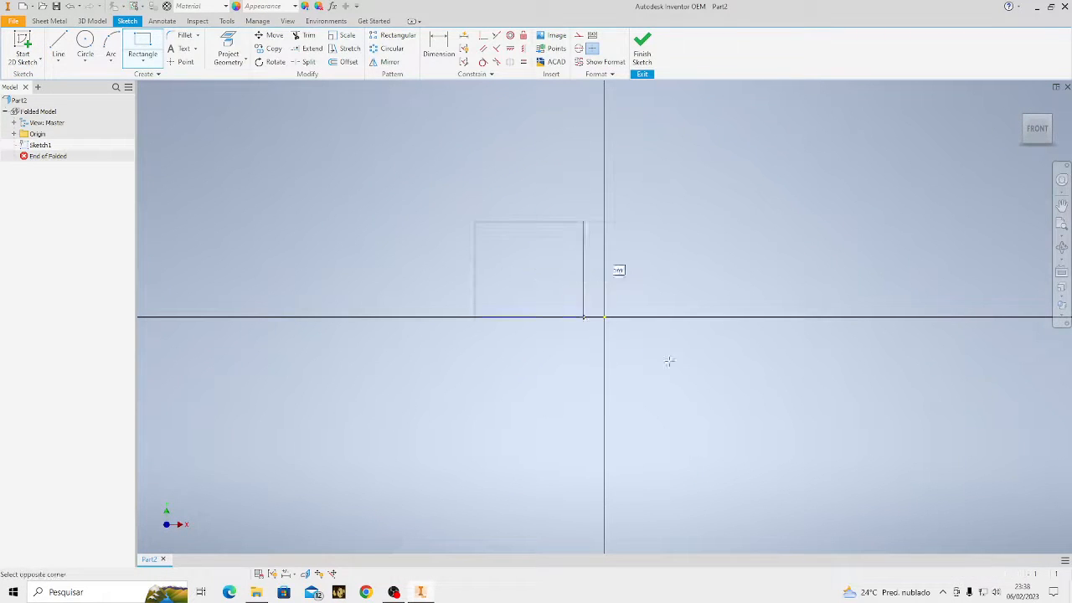
{"action": "left_click", "coordinate": [789, 407]}
{"action": "key", "text": "Escape"}
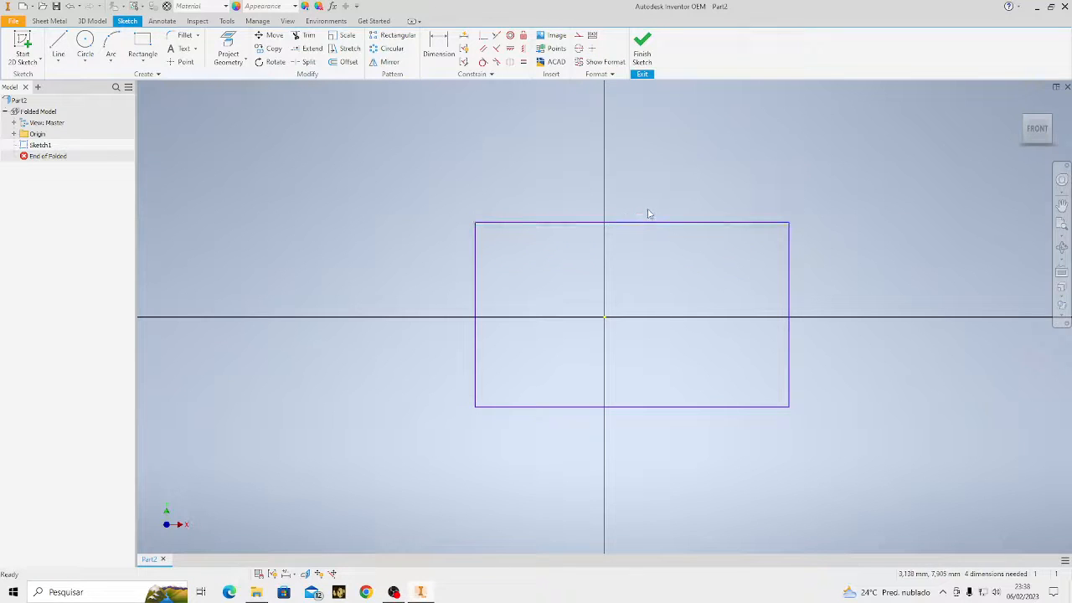
Dimension the rectangle to 120 mm wide and 100 mm high
{"action": "key", "text": "d"}
{"action": "left_click", "coordinate": [632, 227]}
{"action": "left_click", "coordinate": [641, 205]}
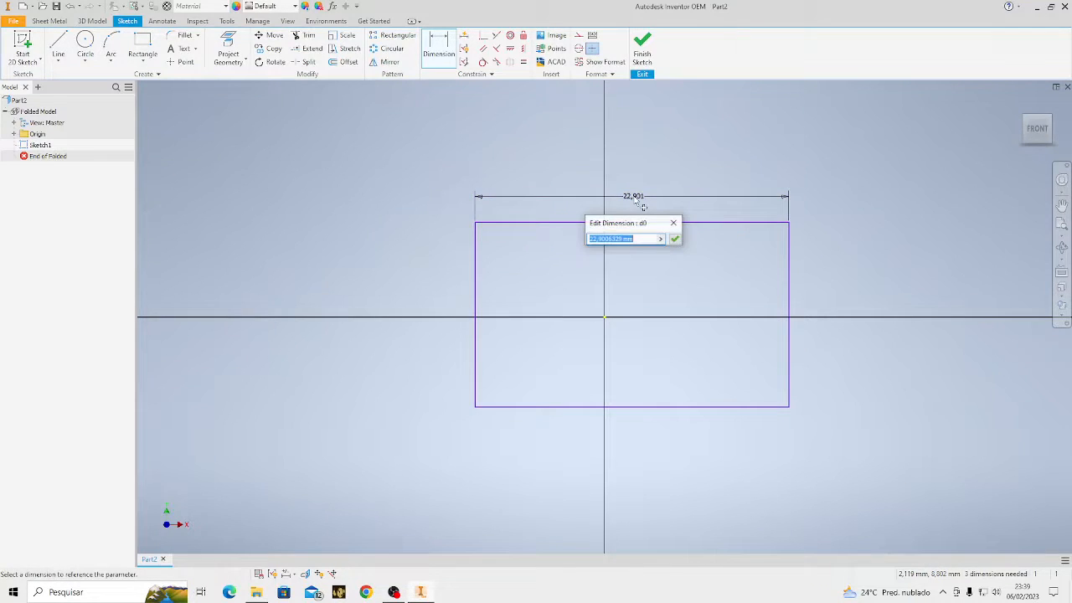
{"action": "type", "text": "400"}
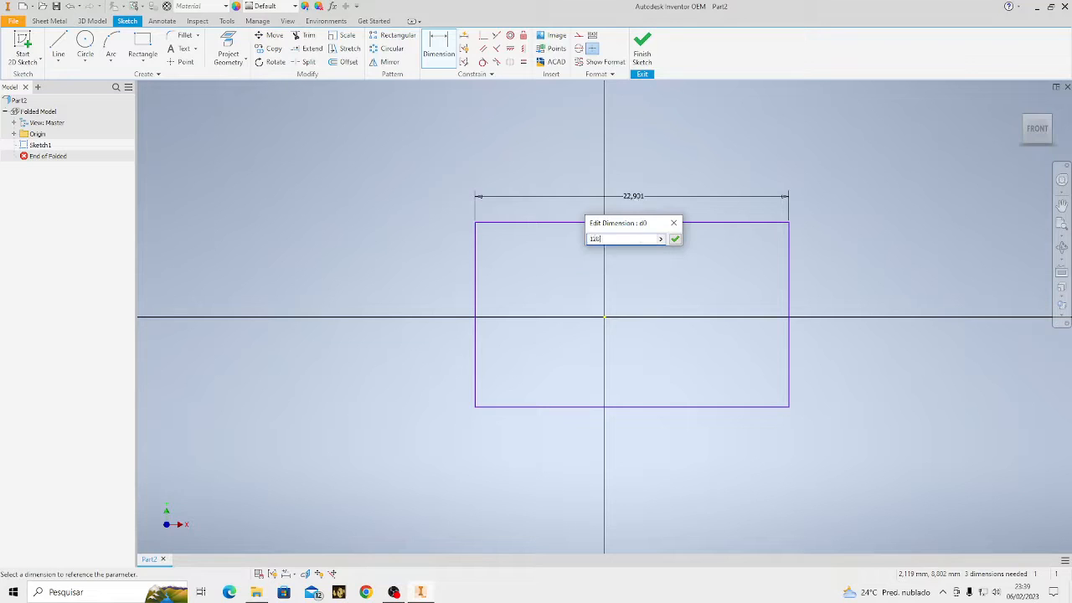
{"action": "key", "text": "Return"}
{"action": "scroll", "coordinate": [561, 290], "scroll_direction": "down", "scroll_amount": 5}
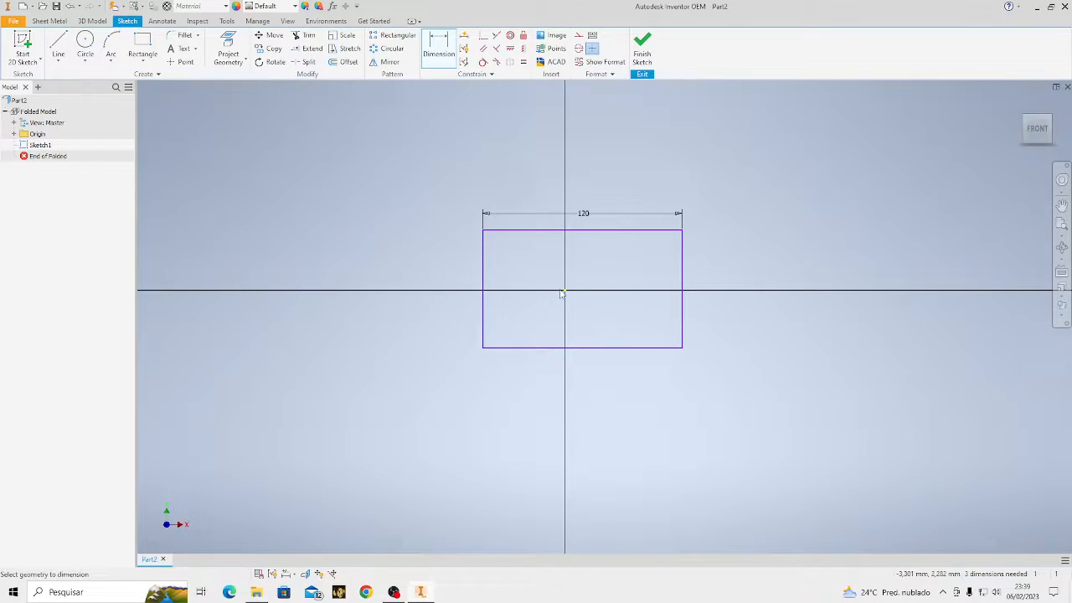
{"action": "left_click", "coordinate": [681, 258]}
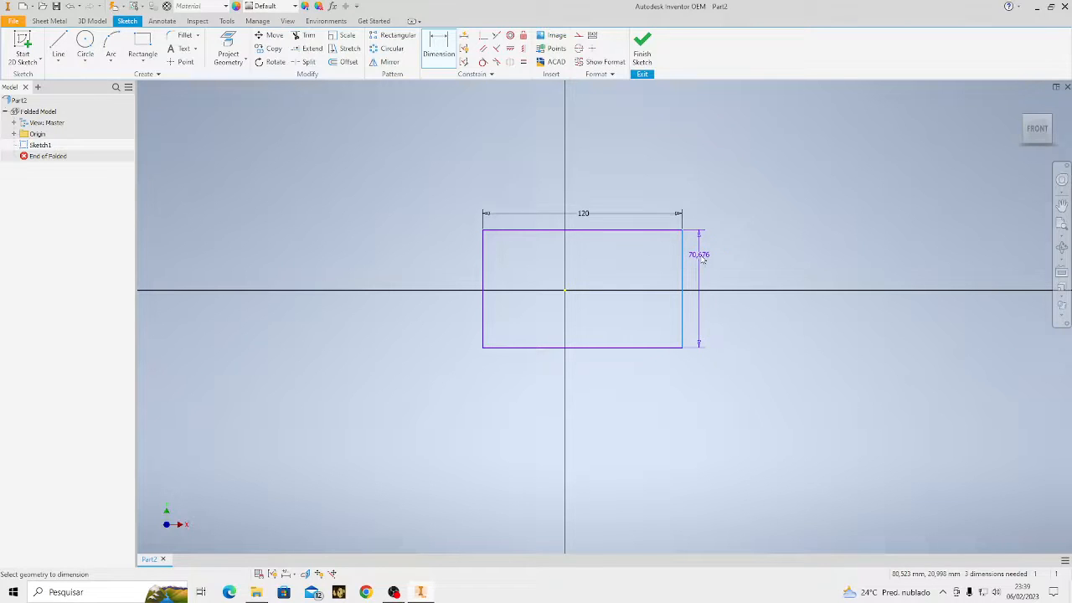
{"action": "left_click", "coordinate": [704, 259]}
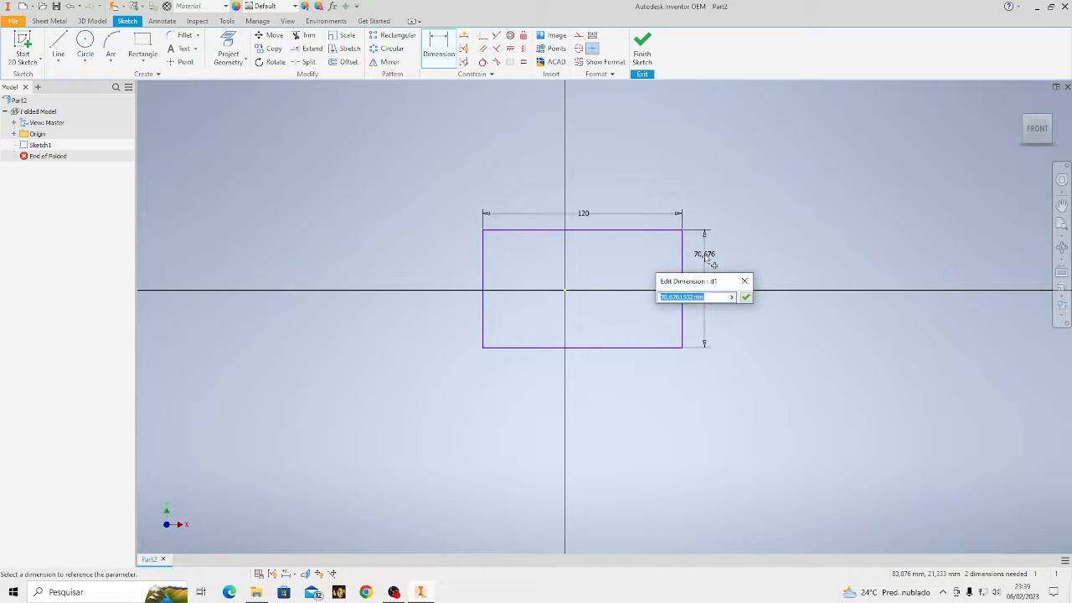
{"action": "type", "text": "100"}
{"action": "key", "text": "Return"}
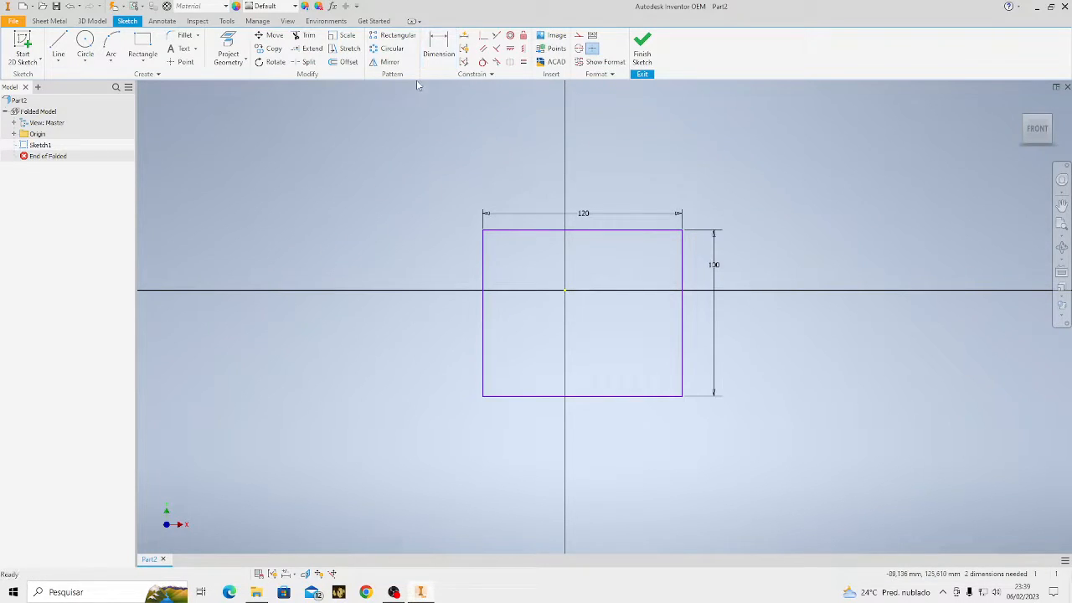
Centre the rectangle on the origin with horizontal and vertical constraints from its side midpoints, and finish the sketch
{"action": "left_click", "coordinate": [511, 49]}
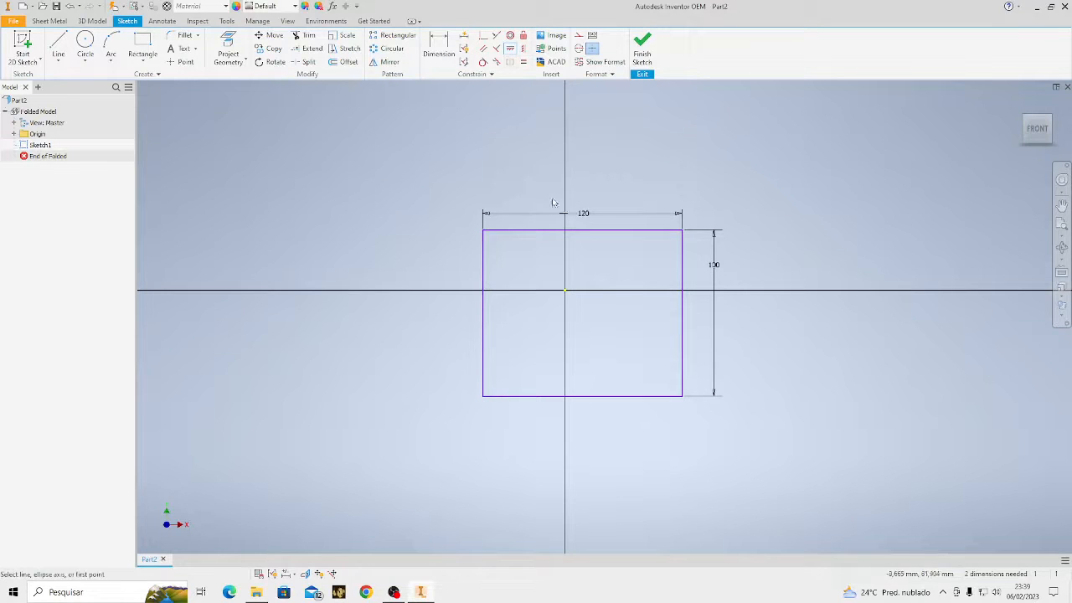
{"action": "left_click", "coordinate": [482, 313]}
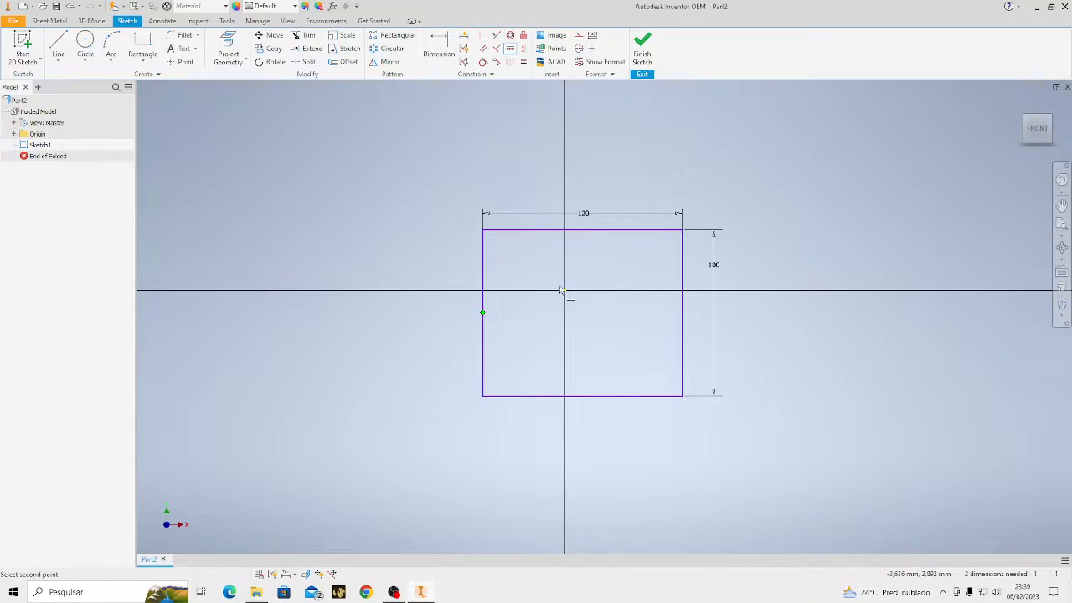
{"action": "left_click", "coordinate": [564, 291]}
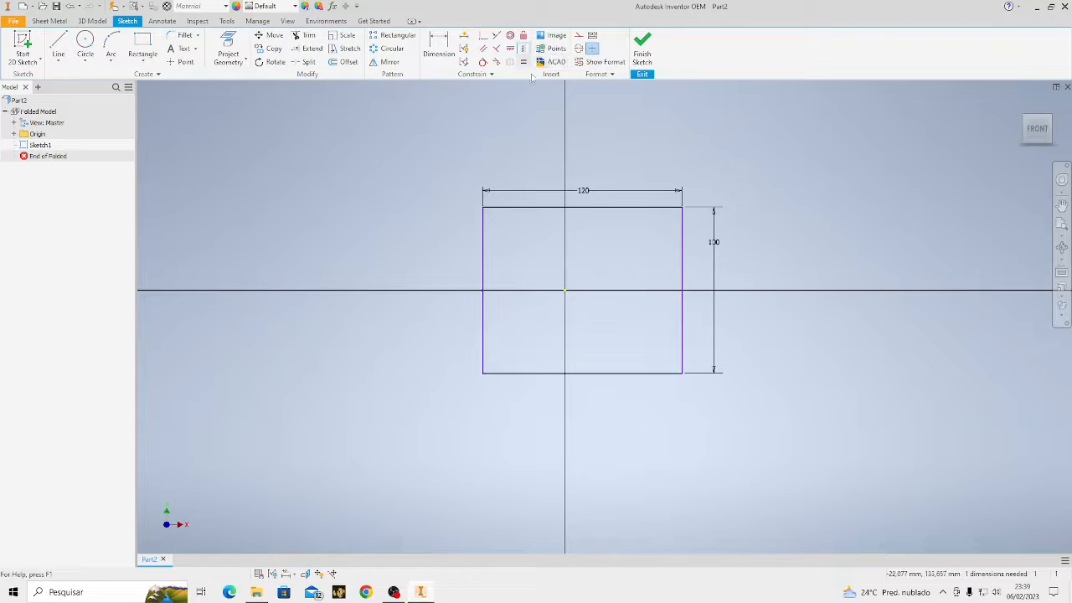
{"action": "left_click", "coordinate": [588, 207]}
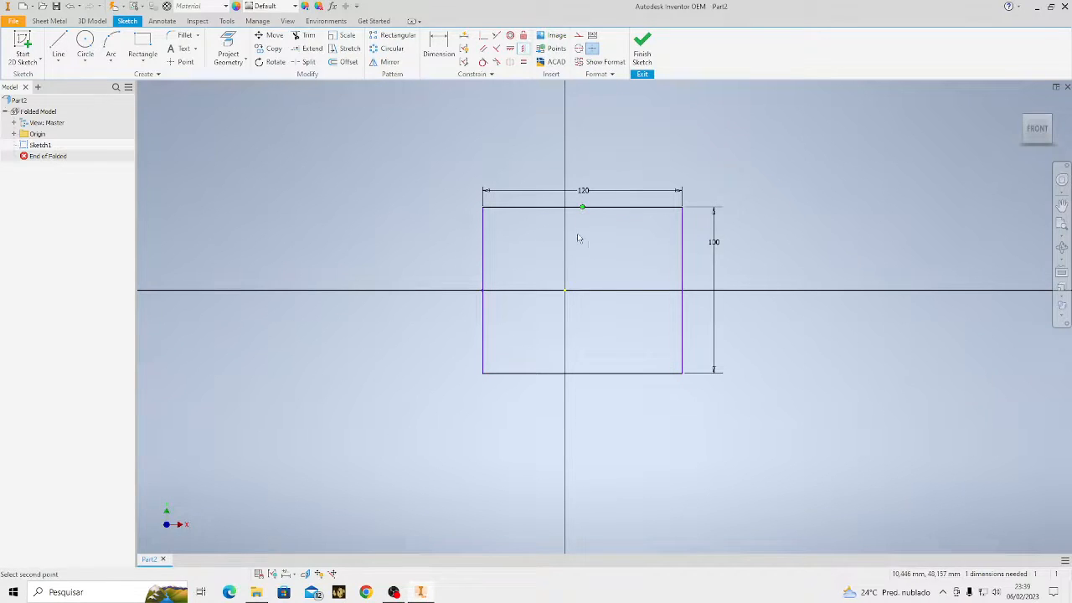
{"action": "left_click", "coordinate": [566, 290]}
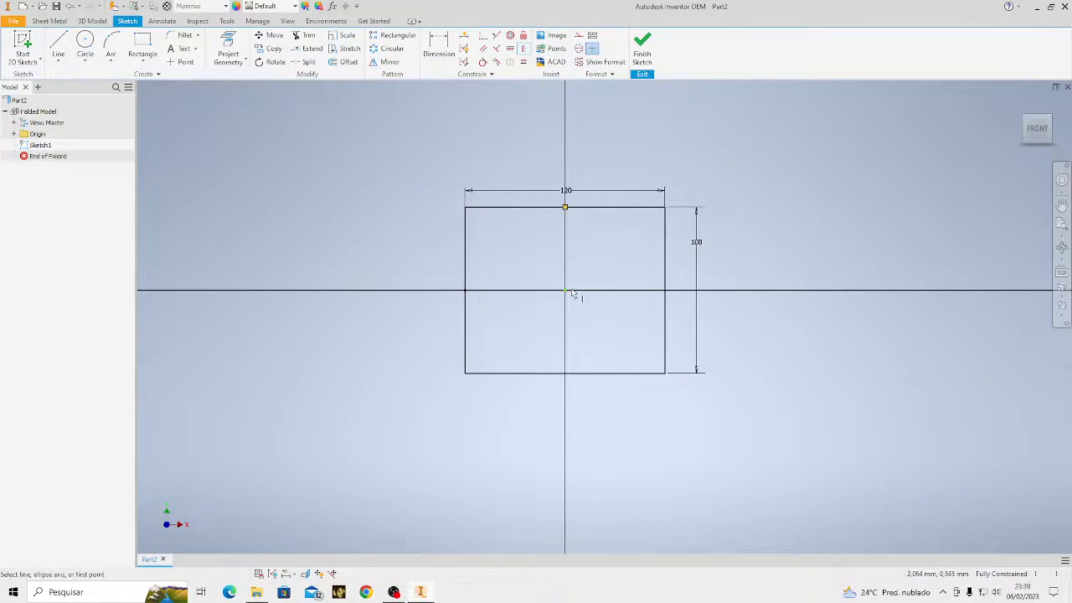
{"action": "left_click", "coordinate": [642, 46]}
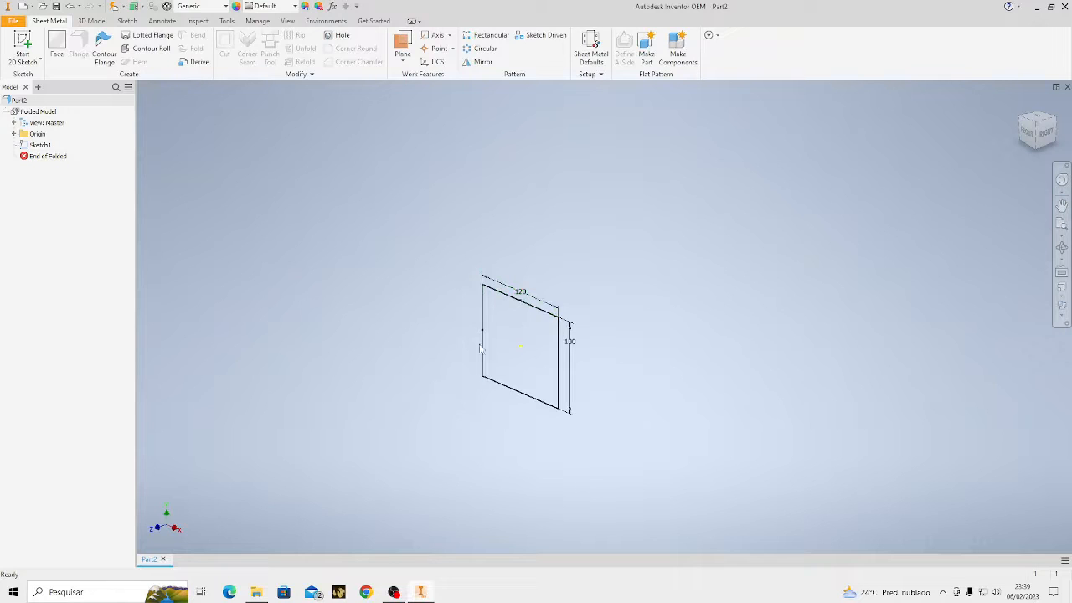
Create a work plane offset 100 mm from the XY plane and start a sketch on it
{"action": "left_click", "coordinate": [402, 42]}
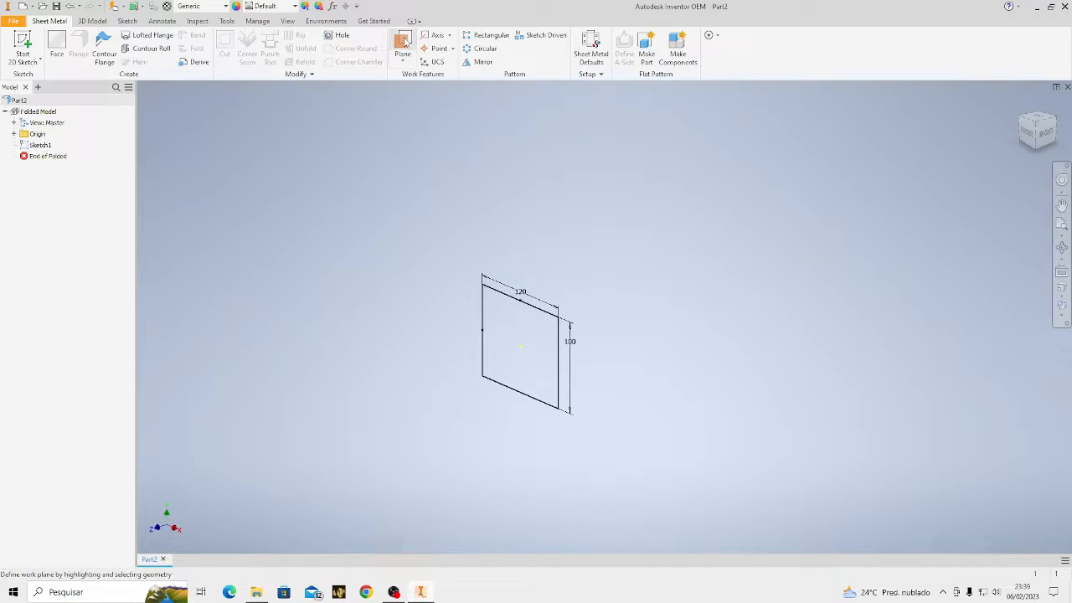
{"action": "left_click", "coordinate": [13, 134]}
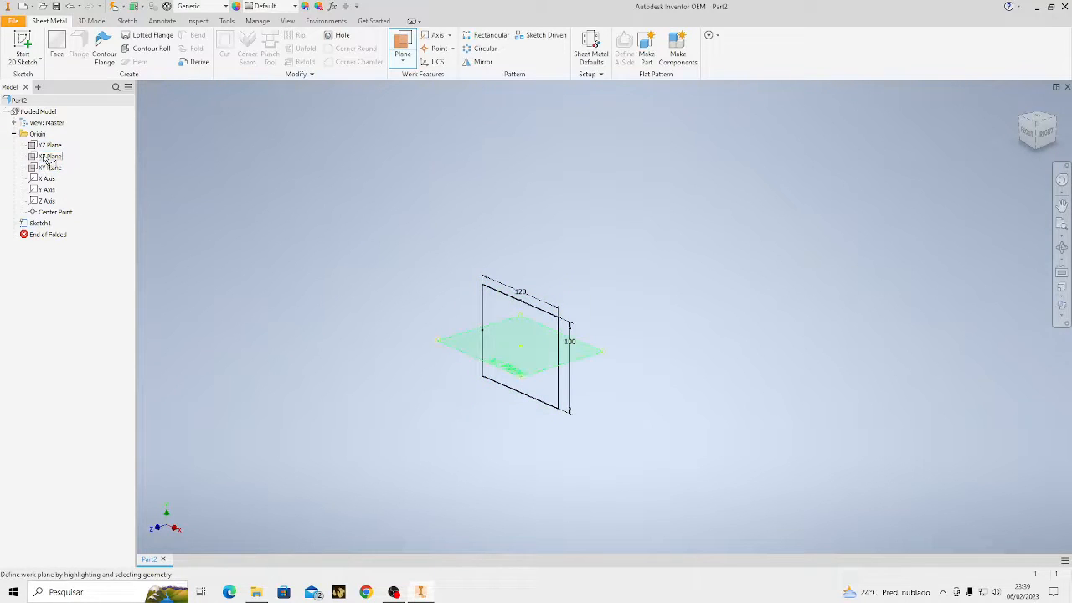
{"action": "left_click", "coordinate": [46, 171]}
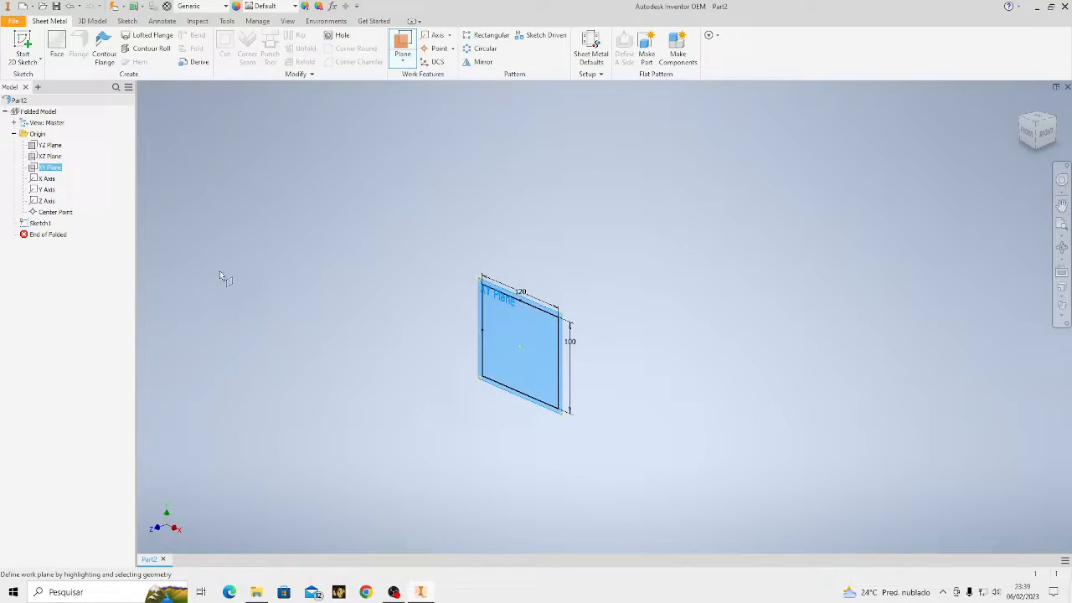
{"action": "left_click_drag", "start_coordinate": [501, 350], "coordinate": [488, 366]}
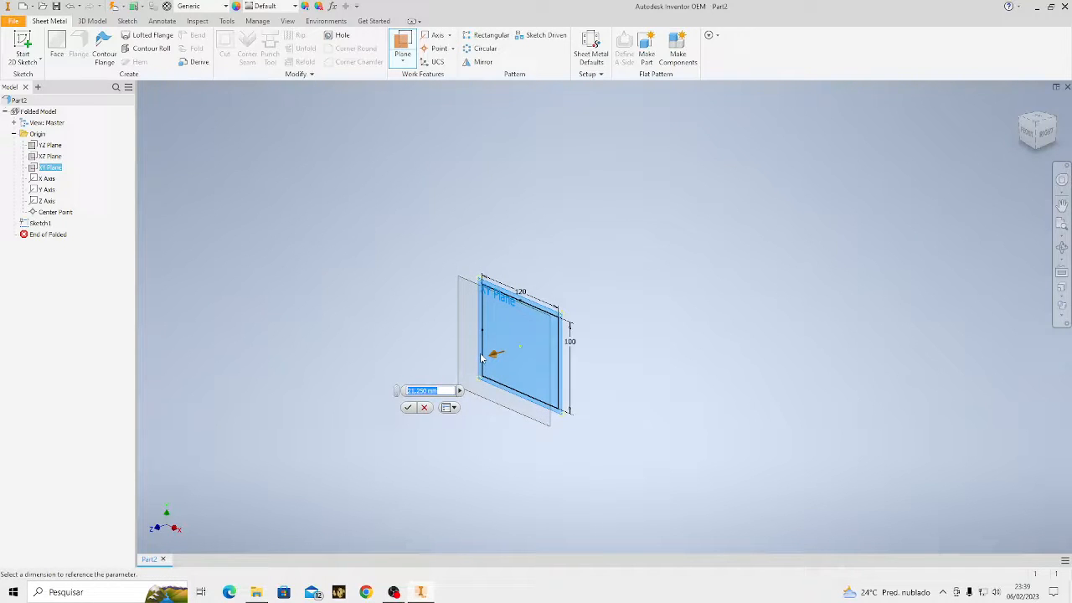
{"action": "type", "text": "100"}
{"action": "key", "text": "Return"}
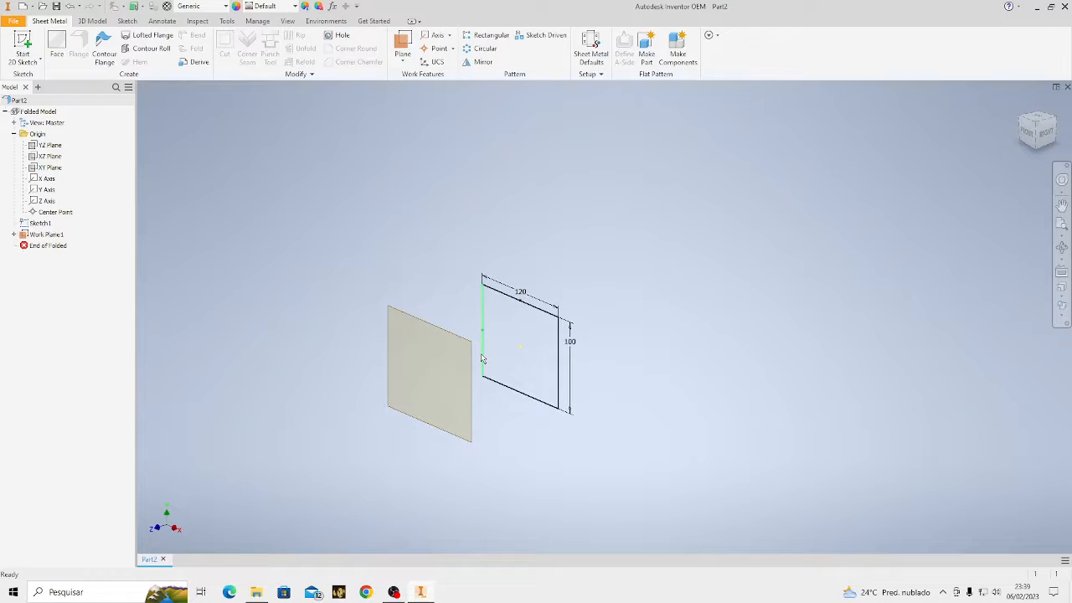
{"action": "right_click", "coordinate": [457, 347]}
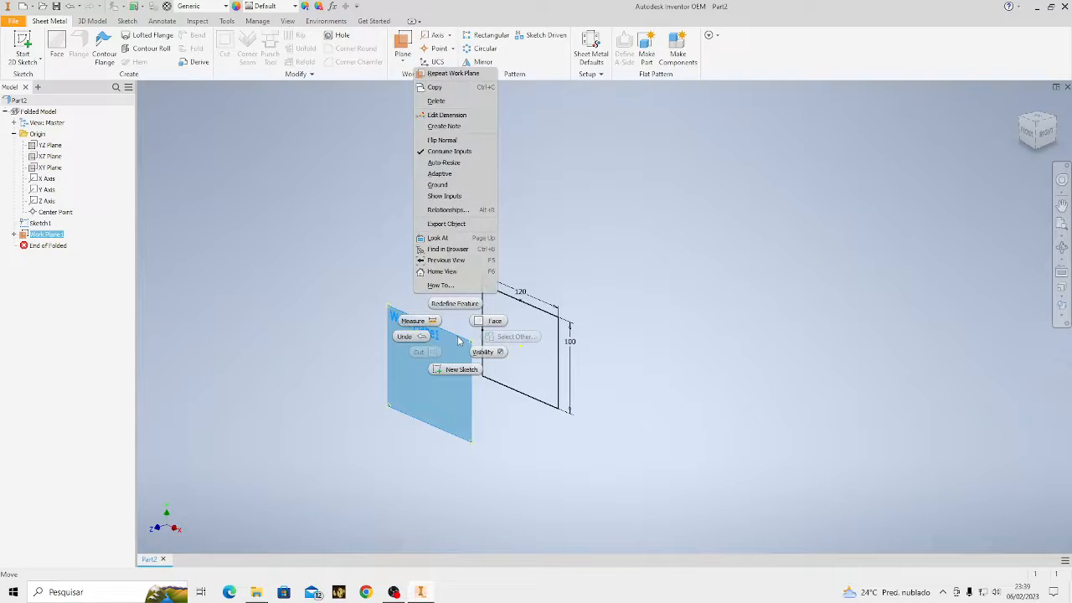
{"action": "left_click", "coordinate": [464, 373]}
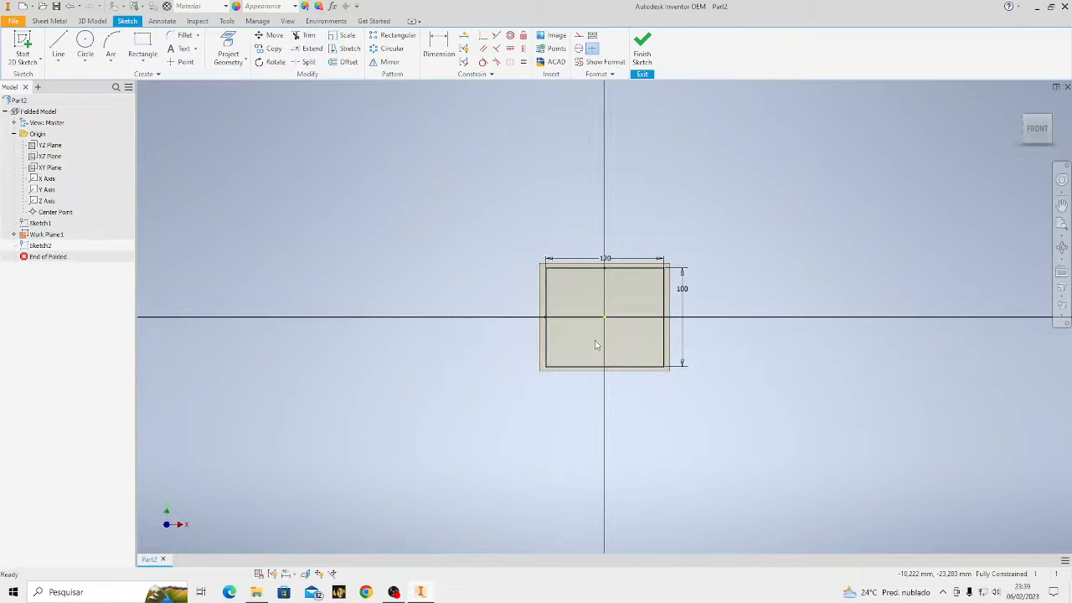
Draw a 120 mm diameter circle centred on the origin on the offset plane and finish the sketch
{"action": "key", "text": "c"}
{"action": "left_click", "coordinate": [603, 318]}
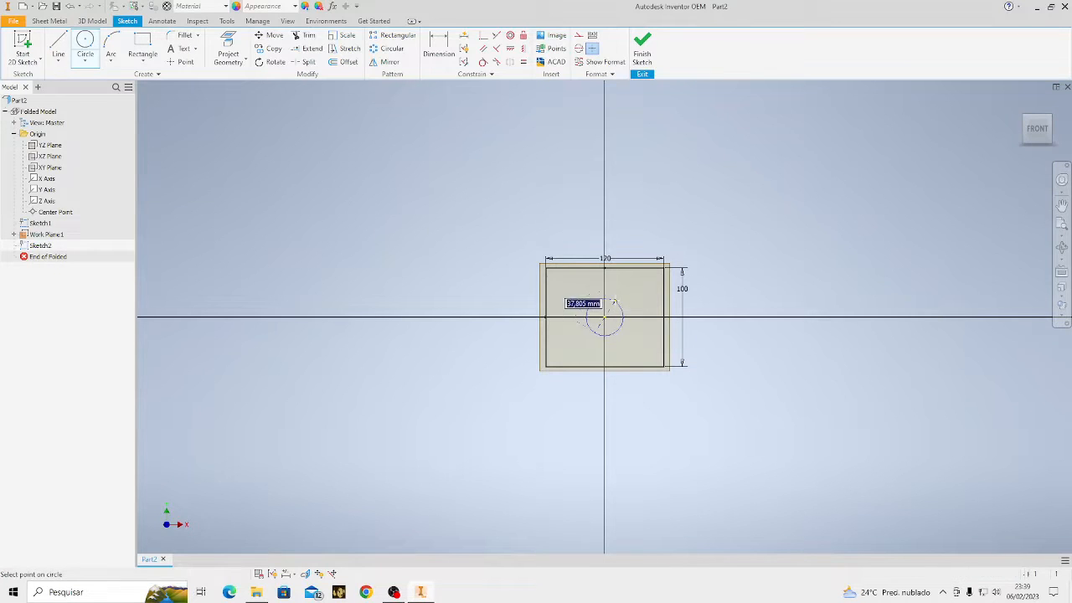
{"action": "type", "text": "120"}
{"action": "key", "text": "Return"}
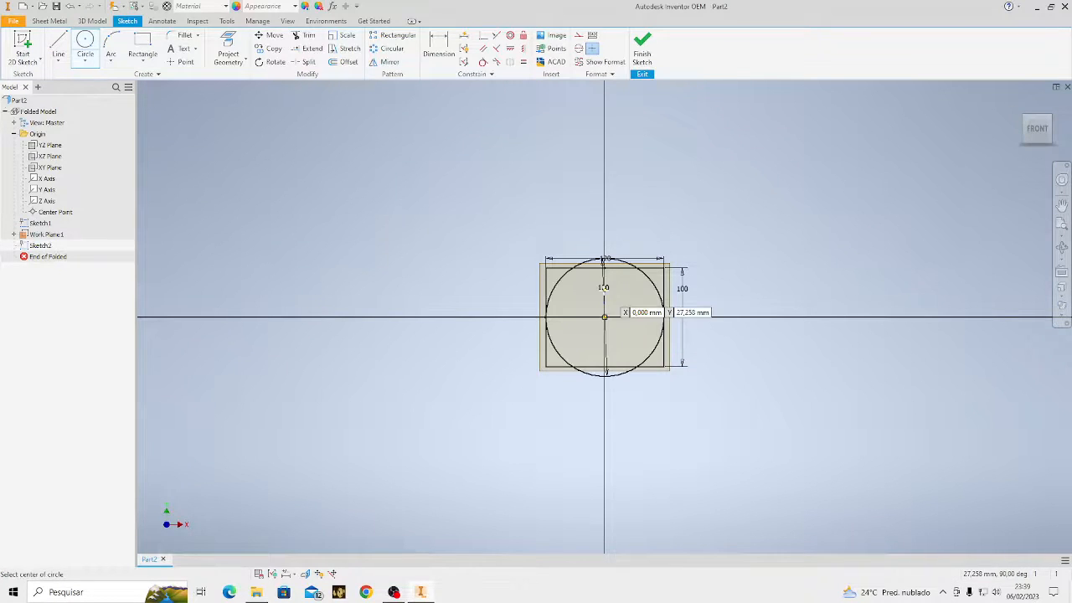
{"action": "left_click", "coordinate": [642, 52]}
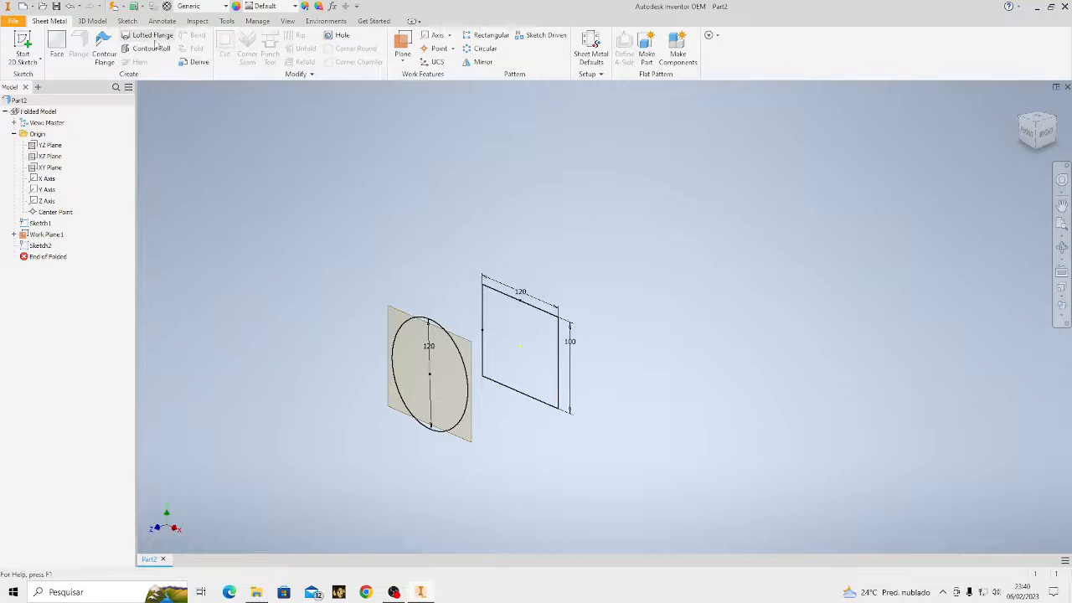
Create a lofted flange from the circle to the rectangle
{"action": "left_click", "coordinate": [152, 37]}
{"action": "left_click", "coordinate": [437, 322]}
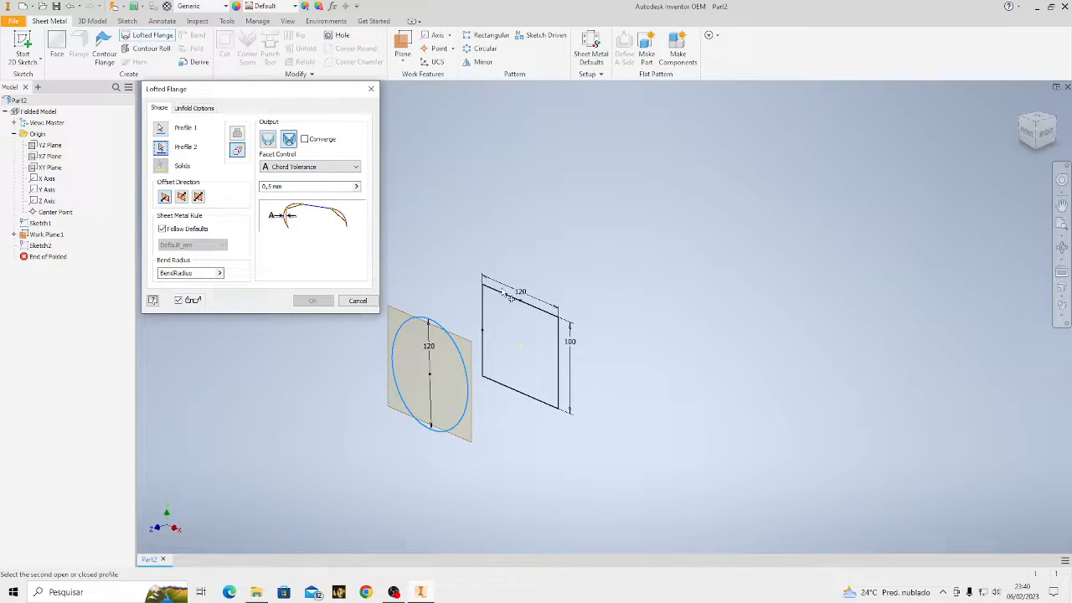
{"action": "left_click", "coordinate": [452, 314]}
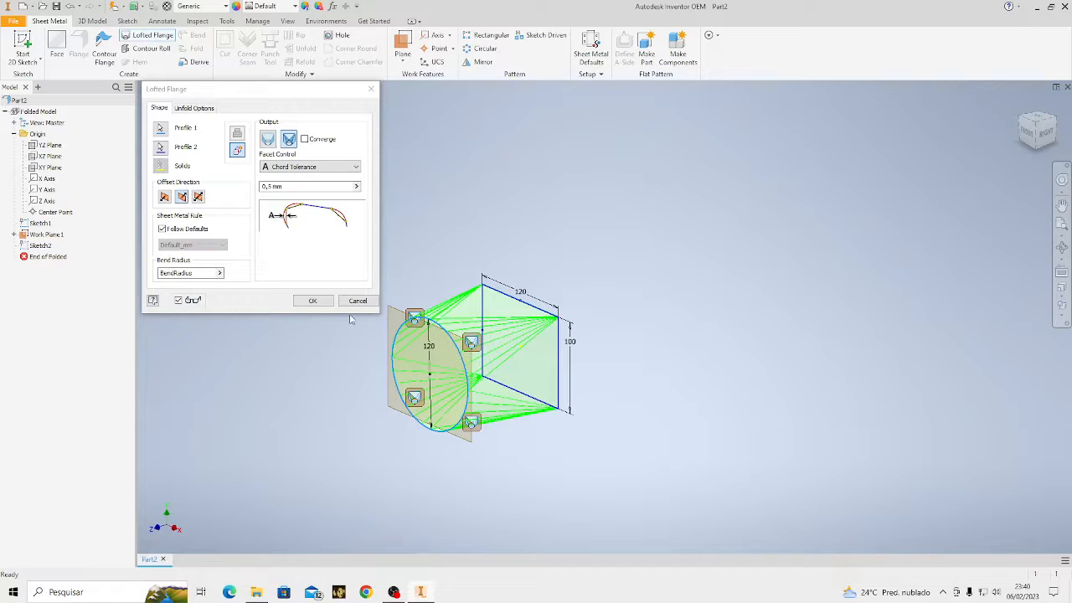
{"action": "left_click", "coordinate": [314, 301]}
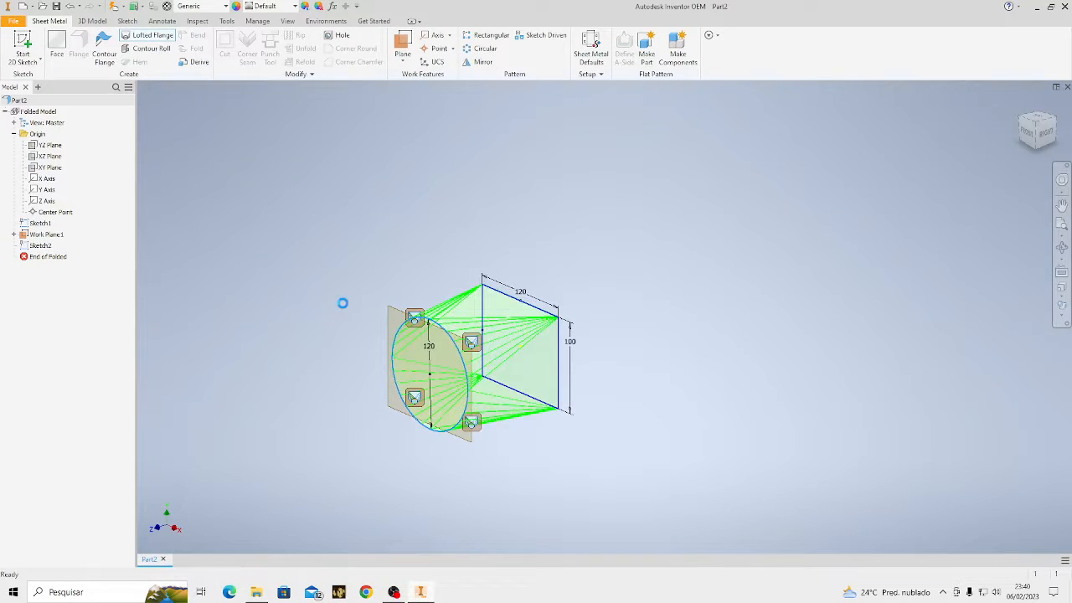
Undo the lofted flange and the circle drawn on the offset plane
{"action": "left_click", "coordinate": [1061, 248]}
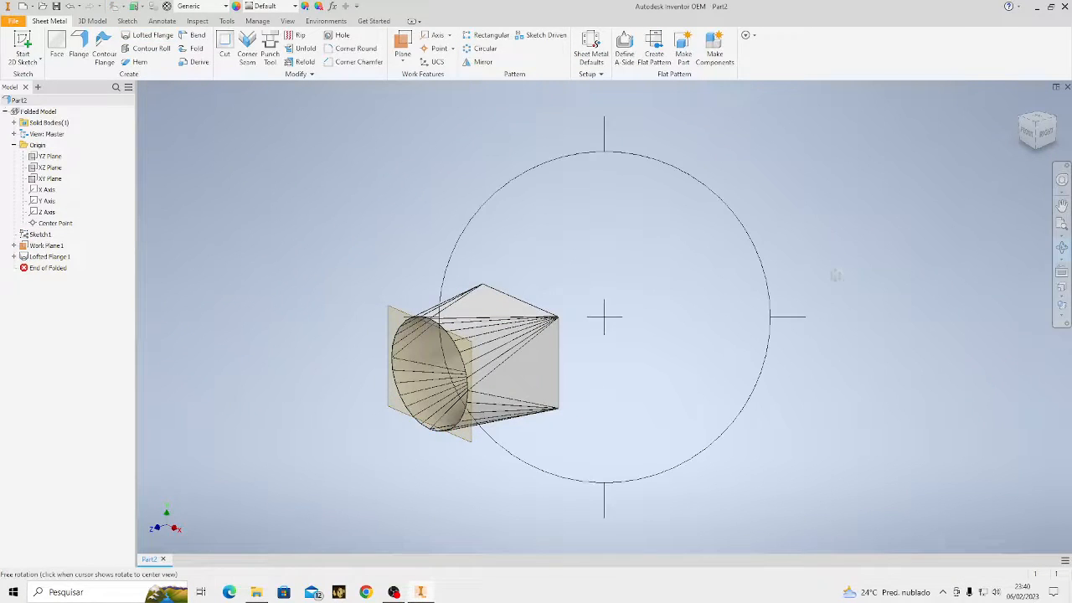
{"action": "left_click_drag", "start_coordinate": [835, 274], "coordinate": [637, 335]}
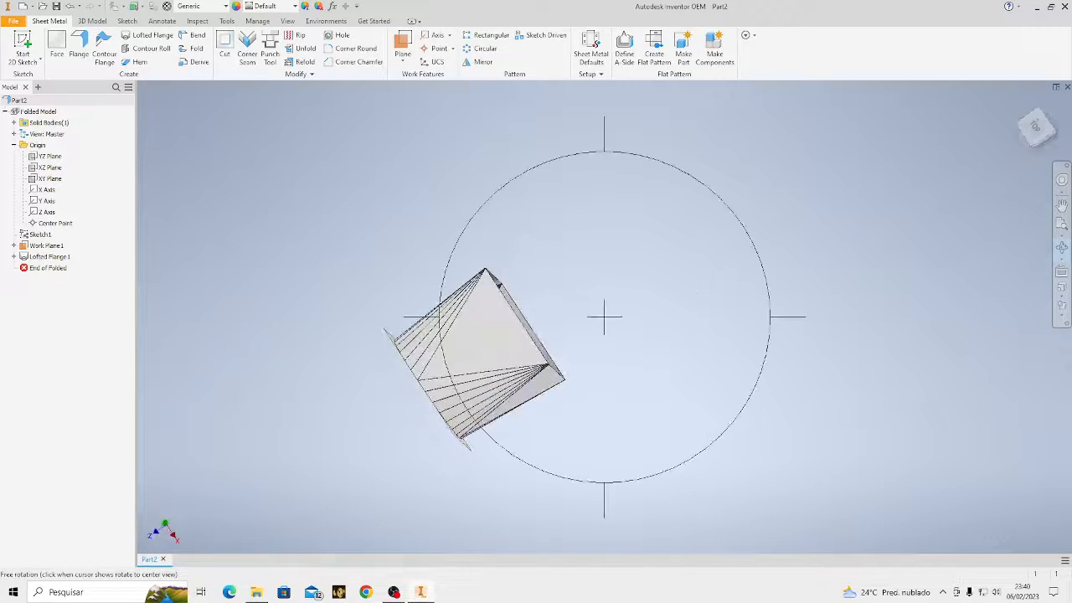
{"action": "left_click", "coordinate": [1036, 126]}
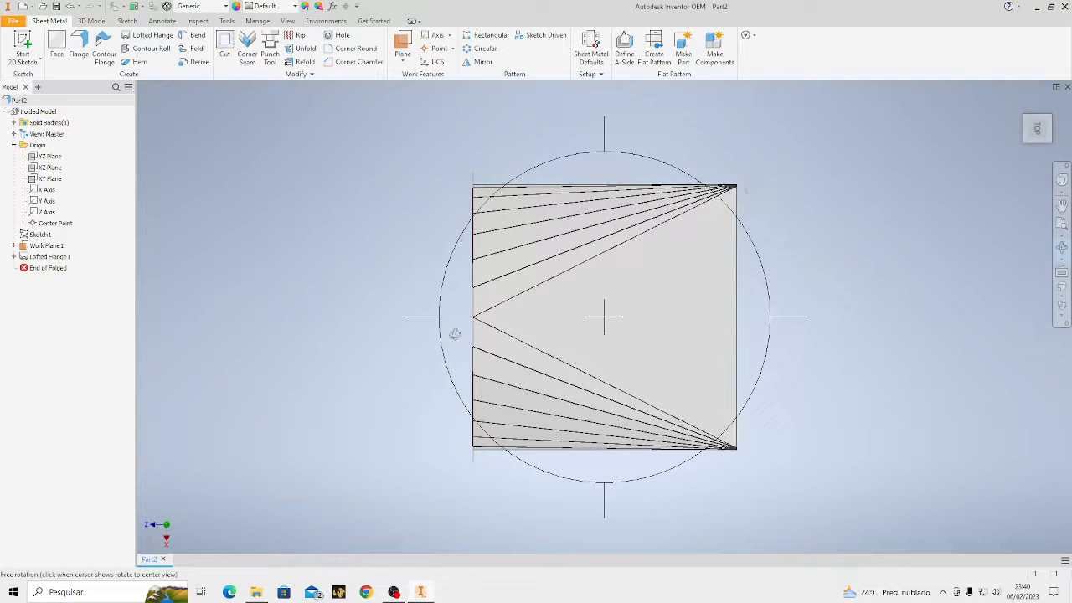
{"action": "left_click_drag", "start_coordinate": [689, 293], "coordinate": [521, 141]}
{"action": "key", "text": "Escape"}
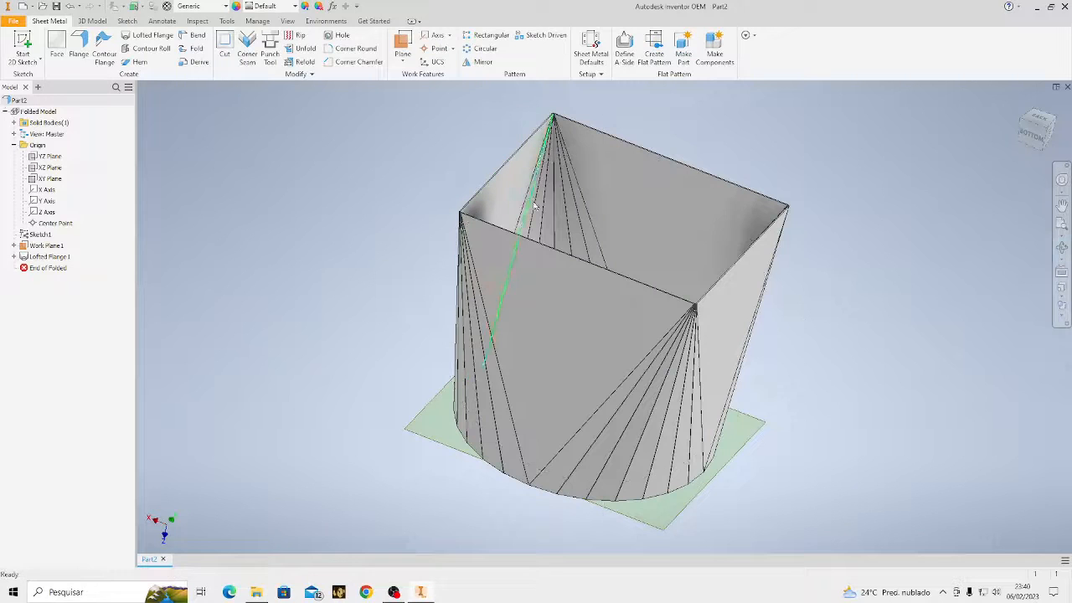
{"action": "key", "text": "ctrl+z"}
{"action": "key", "text": "ctrl+z"}
{"action": "key", "text": "ctrl+z"}
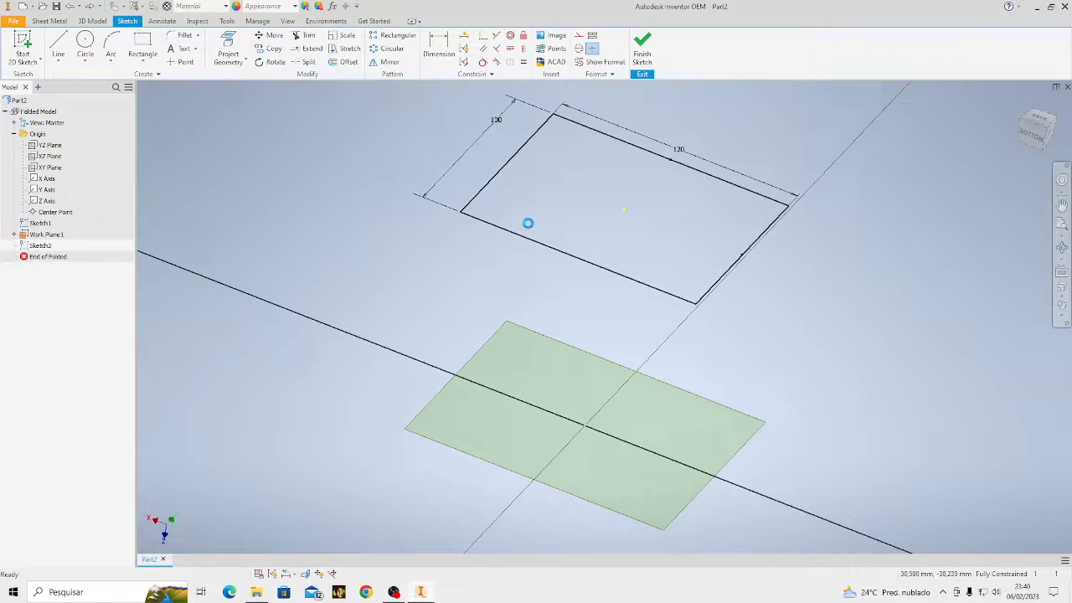
Undo the empty sketch and the work plane offset 100 mm, leaving only the rectangle sketch
{"action": "key", "text": "ctrl+z"}
{"action": "key", "text": "ctrl+z"}
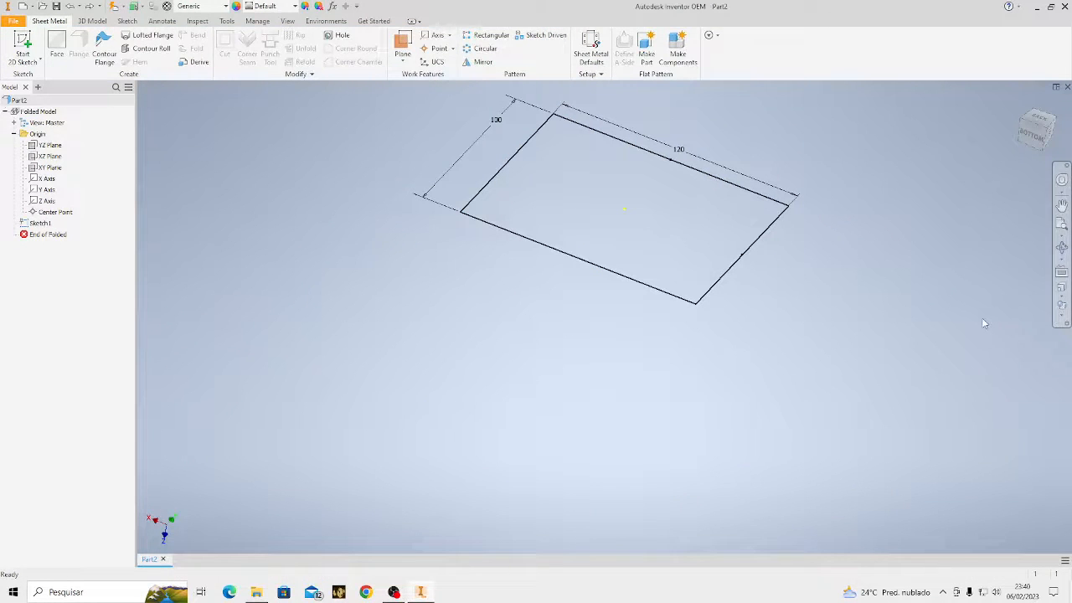
Create a work plane on the XZ plane with a 0 mm offset, passing through the middle of the rectangle
{"action": "left_click", "coordinate": [1035, 134]}
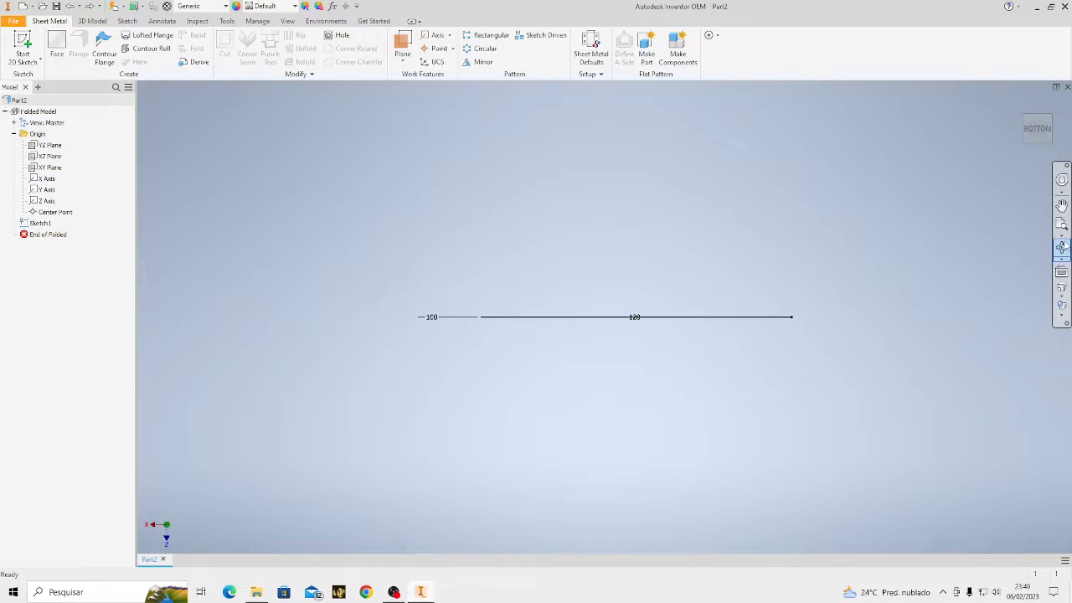
{"action": "left_click", "coordinate": [1061, 247]}
{"action": "left_click_drag", "start_coordinate": [694, 311], "coordinate": [493, 222]}
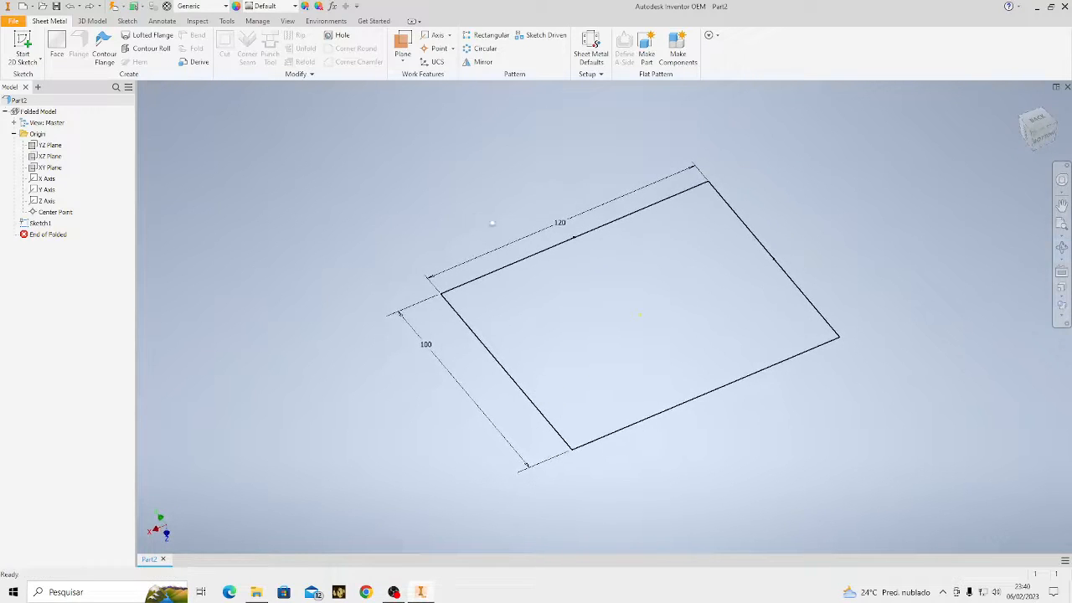
{"action": "left_click", "coordinate": [402, 46]}
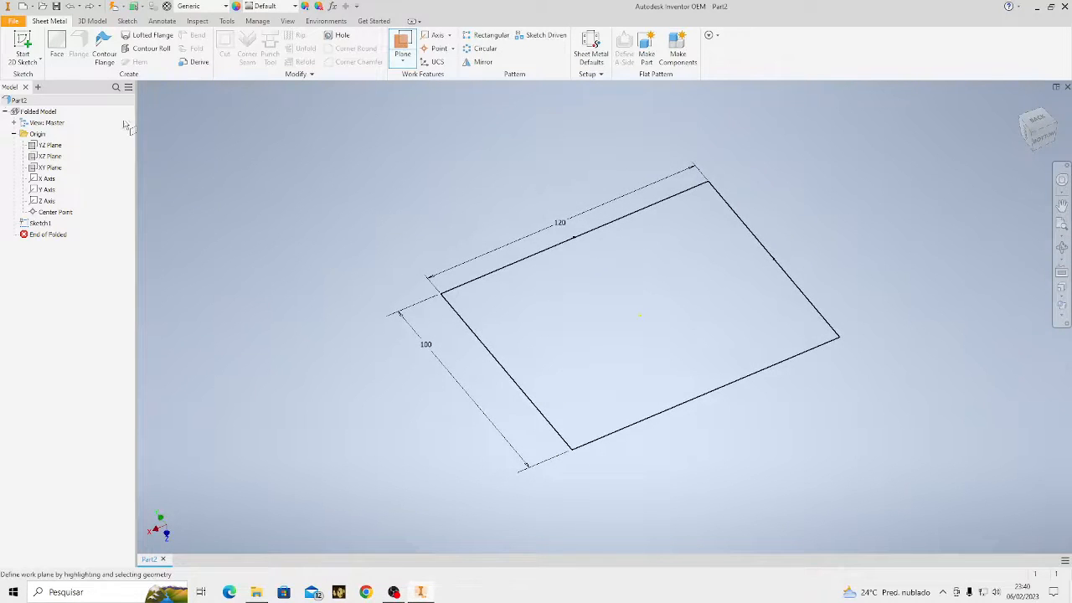
{"action": "left_click", "coordinate": [50, 156]}
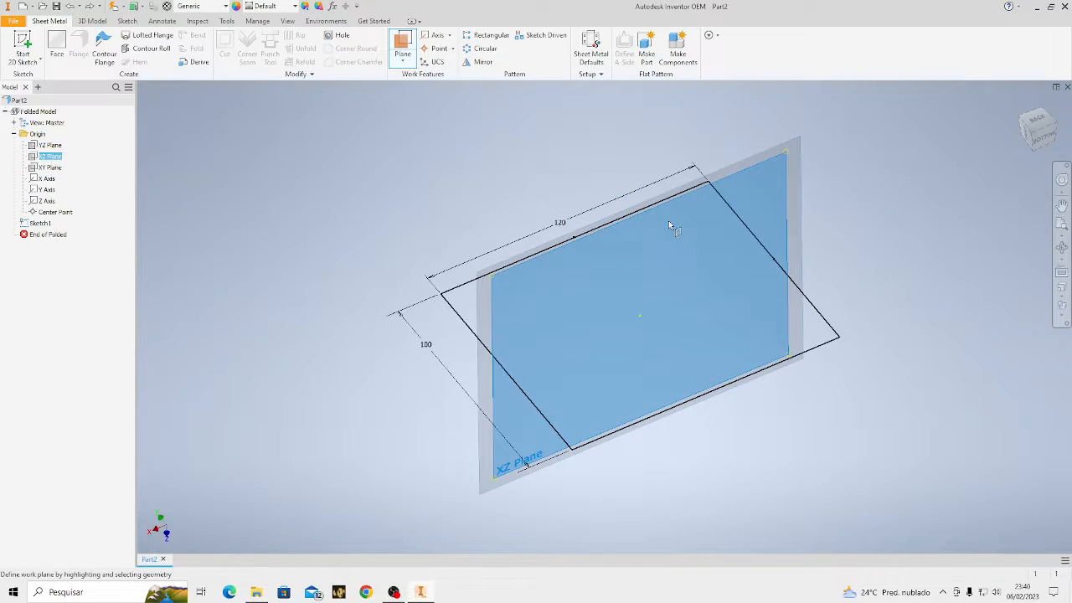
{"action": "left_click", "coordinate": [582, 315]}
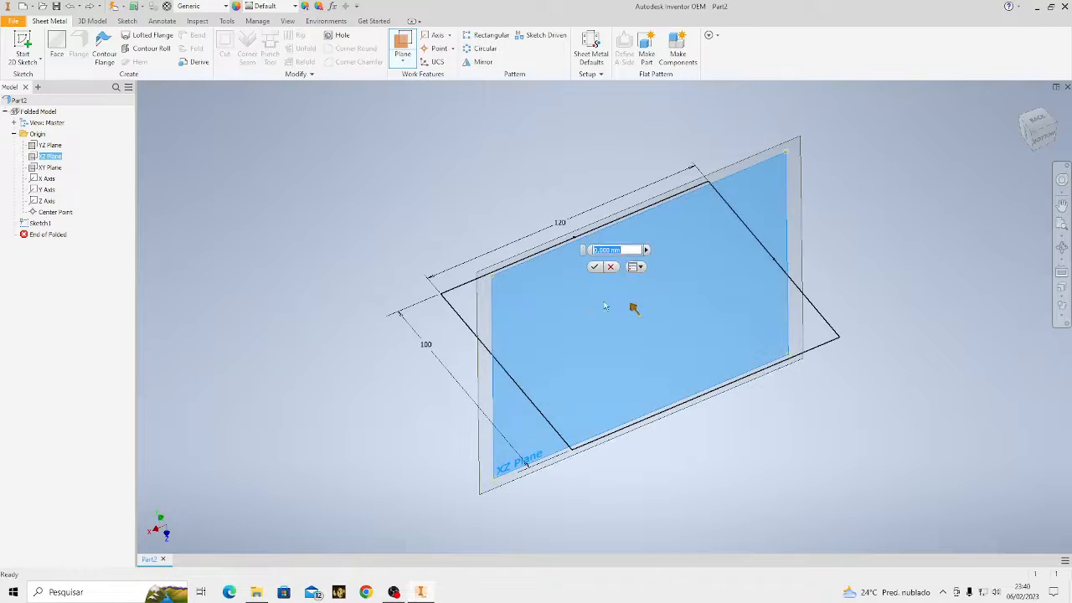
{"action": "left_click", "coordinate": [594, 267]}
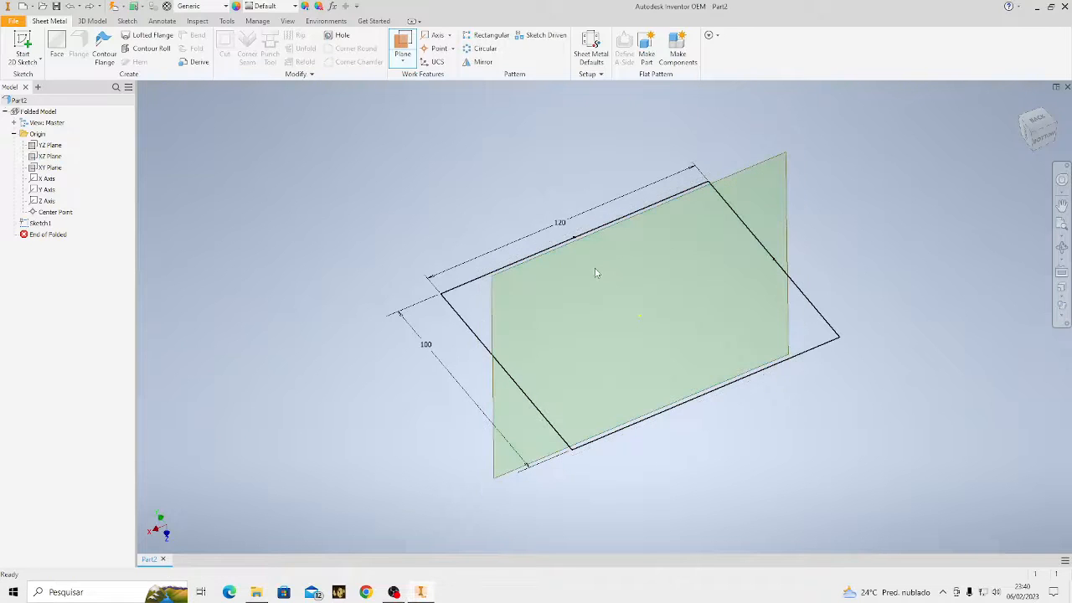
Start a 2D sketch on the work plane that crosses the rectangle
{"action": "left_click", "coordinate": [1061, 247]}
{"action": "mouse_move", "coordinate": [656, 382]}
{"action": "left_mouse_down"}
{"action": "mouse_move", "coordinate": [460, 368]}
{"action": "mouse_move", "coordinate": [725, 402]}
{"action": "mouse_move", "coordinate": [687, 407]}
{"action": "left_mouse_up"}
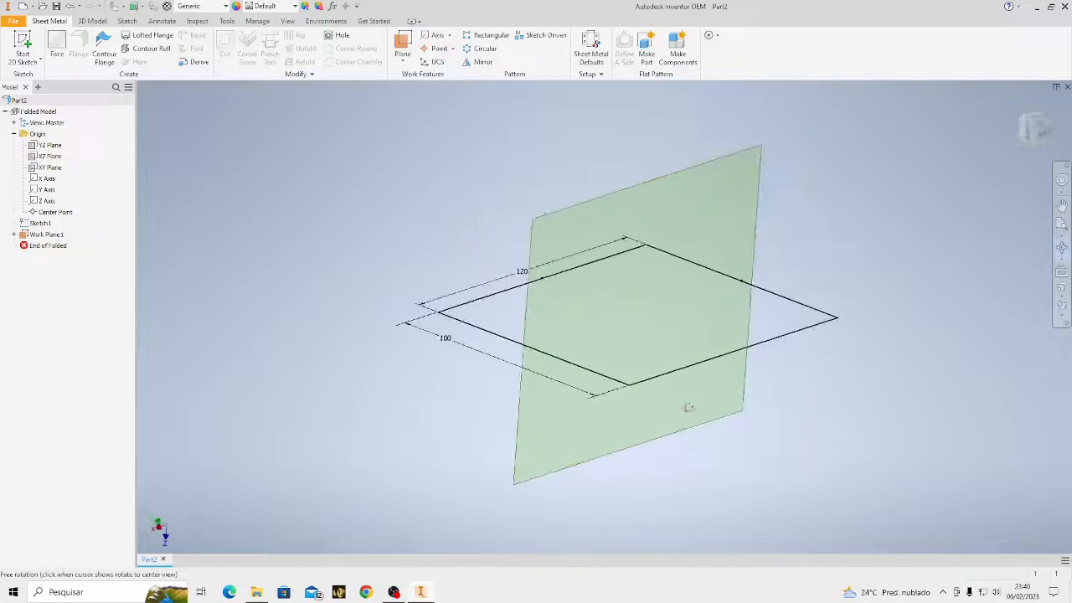
{"action": "right_click", "coordinate": [601, 211]}
{"action": "left_click", "coordinate": [595, 233]}
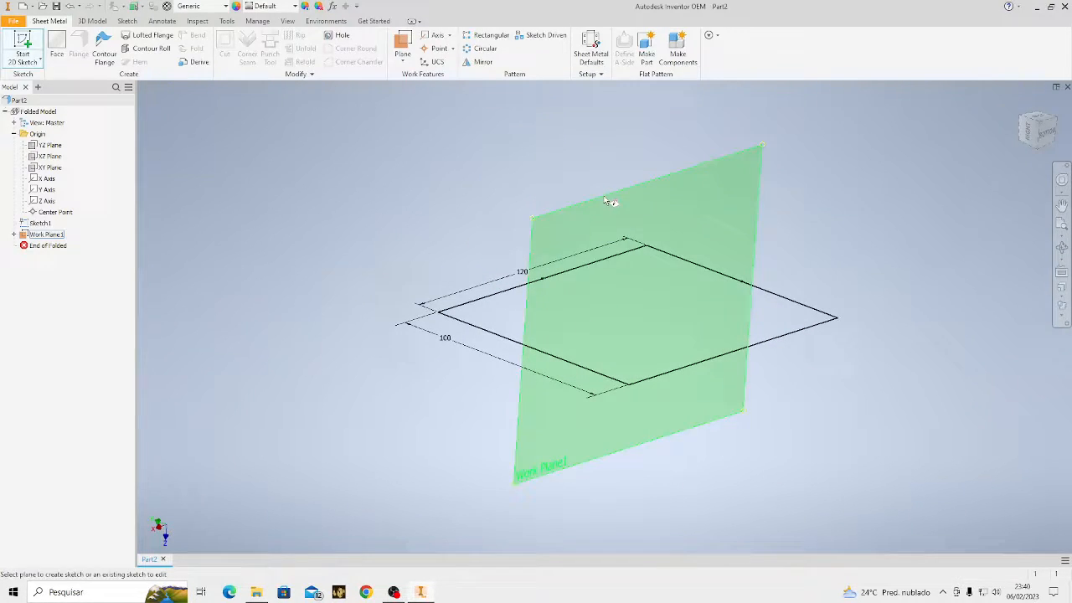
{"action": "left_click", "coordinate": [612, 205]}
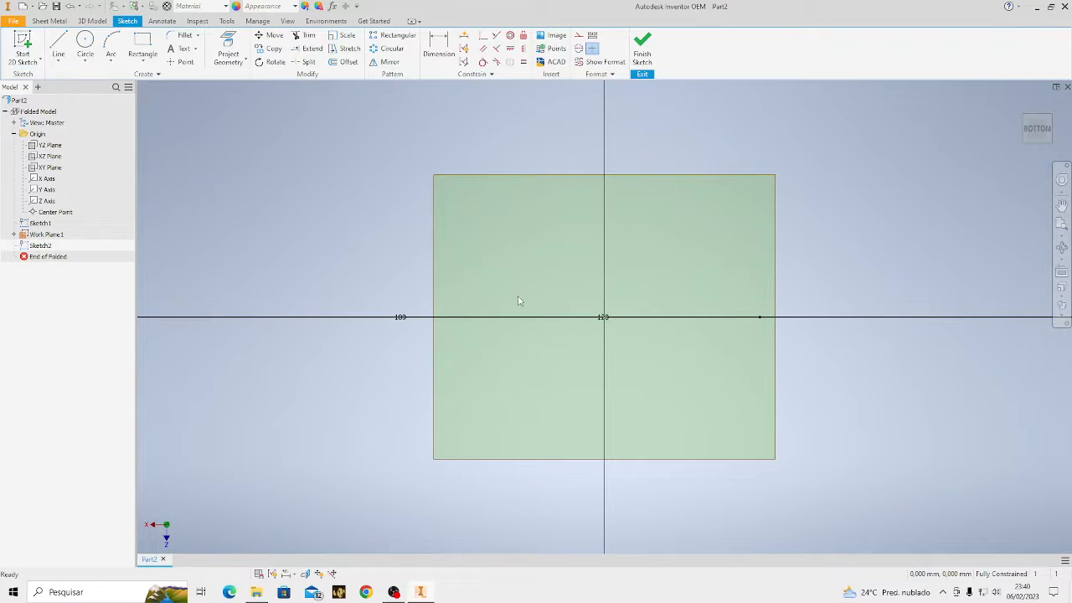
Draw a 100 mm line sloping at about 60 degrees, below and outside the rectangle's short side
{"action": "key", "text": "l"}
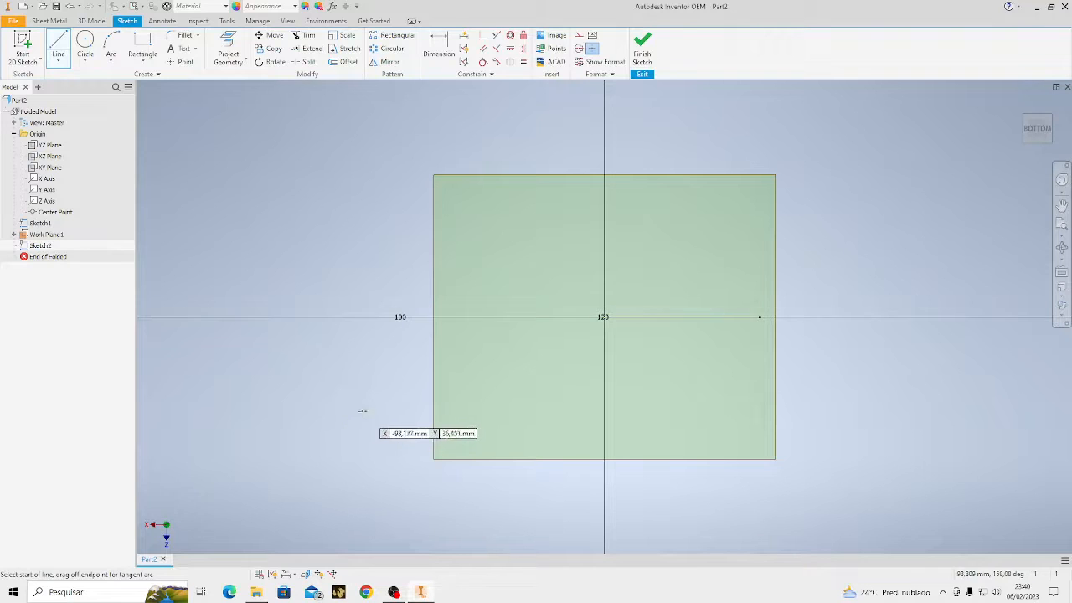
{"action": "left_click", "coordinate": [347, 410]}
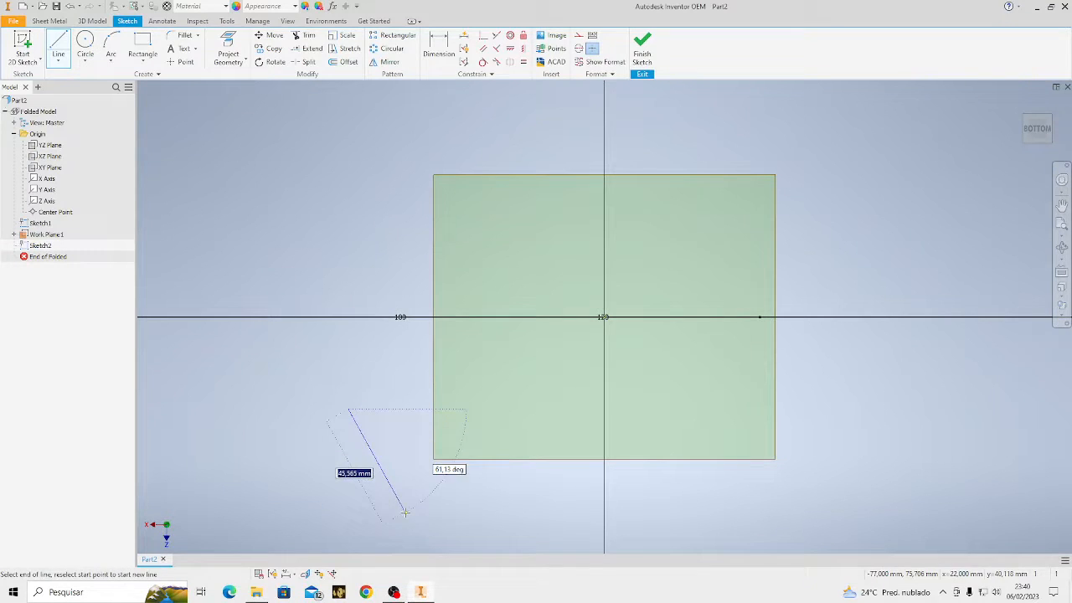
{"action": "key", "text": "Return"}
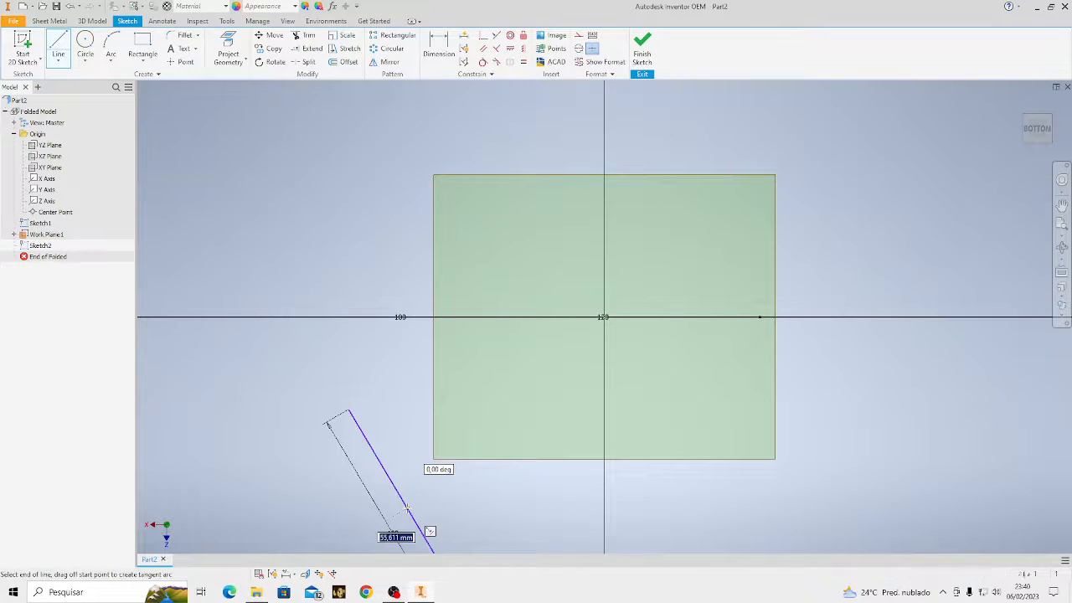
{"action": "scroll", "coordinate": [447, 476], "scroll_direction": "down", "scroll_amount": 5}
{"action": "key", "text": "Escape"}
{"action": "scroll", "coordinate": [422, 453], "scroll_direction": "up", "scroll_amount": 3}
Dimension the vertical distance from the rectangle's plane to the upper end of the sloped line as 50 mm
{"action": "key", "text": "d"}
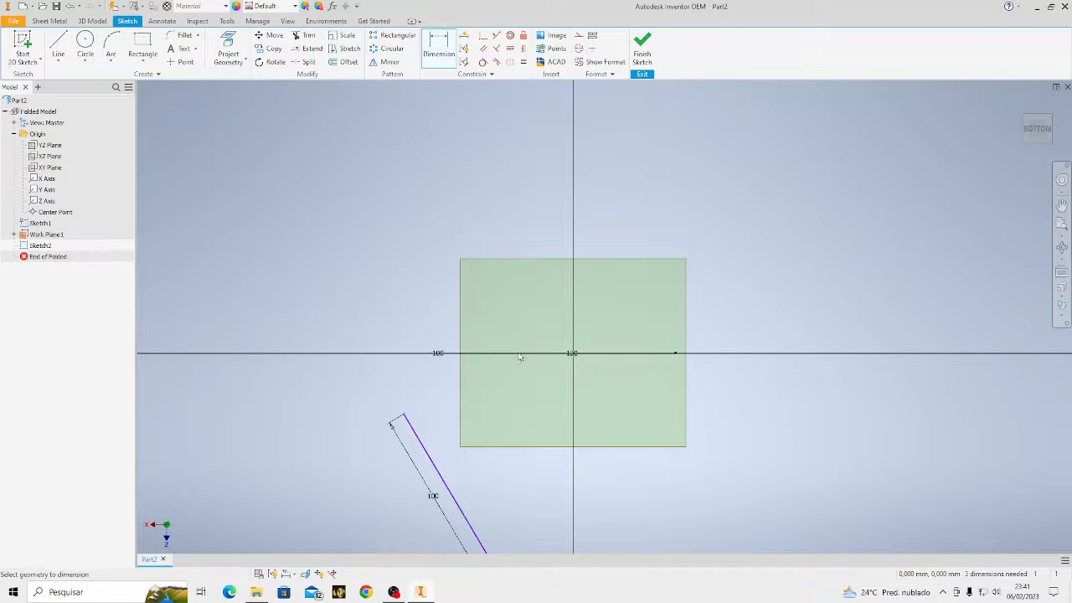
{"action": "key", "text": "Escape"}
{"action": "key", "text": "p"}
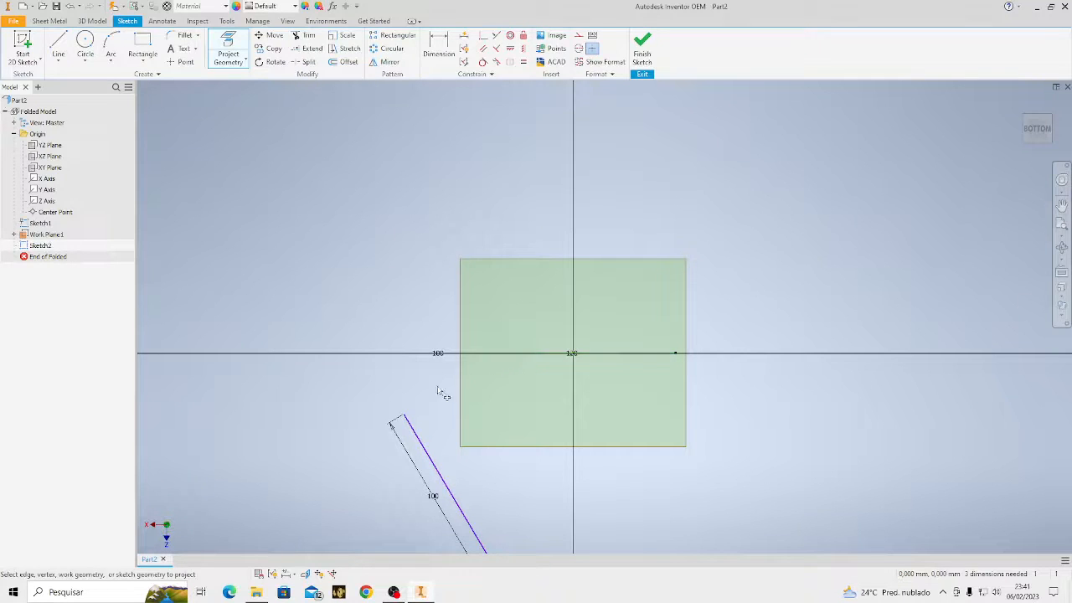
{"action": "key", "text": "d"}
{"action": "left_click", "coordinate": [483, 354]}
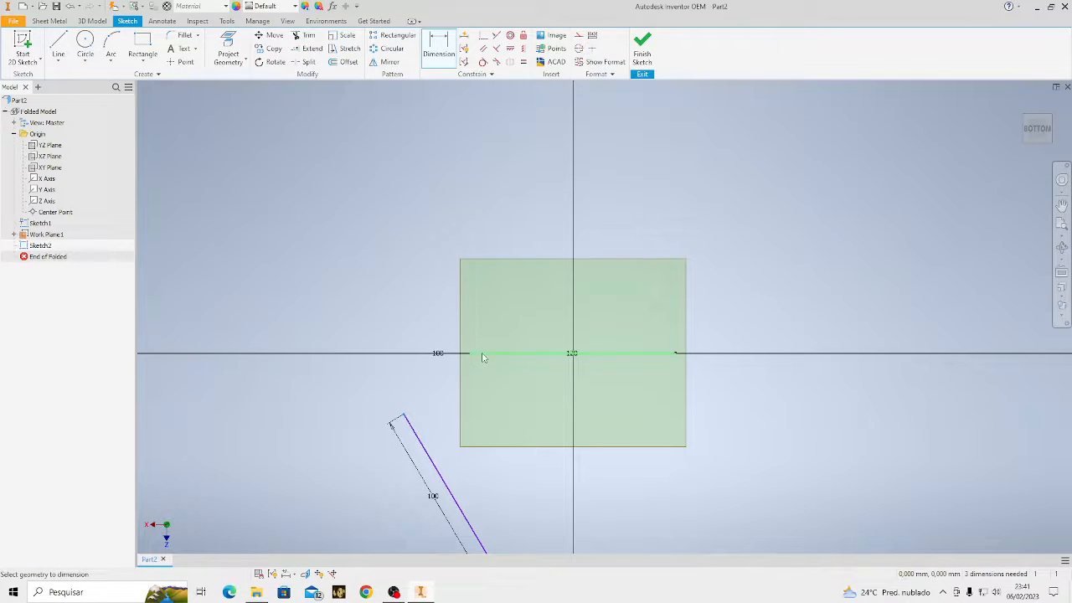
{"action": "left_click", "coordinate": [390, 424]}
{"action": "left_click", "coordinate": [368, 382]}
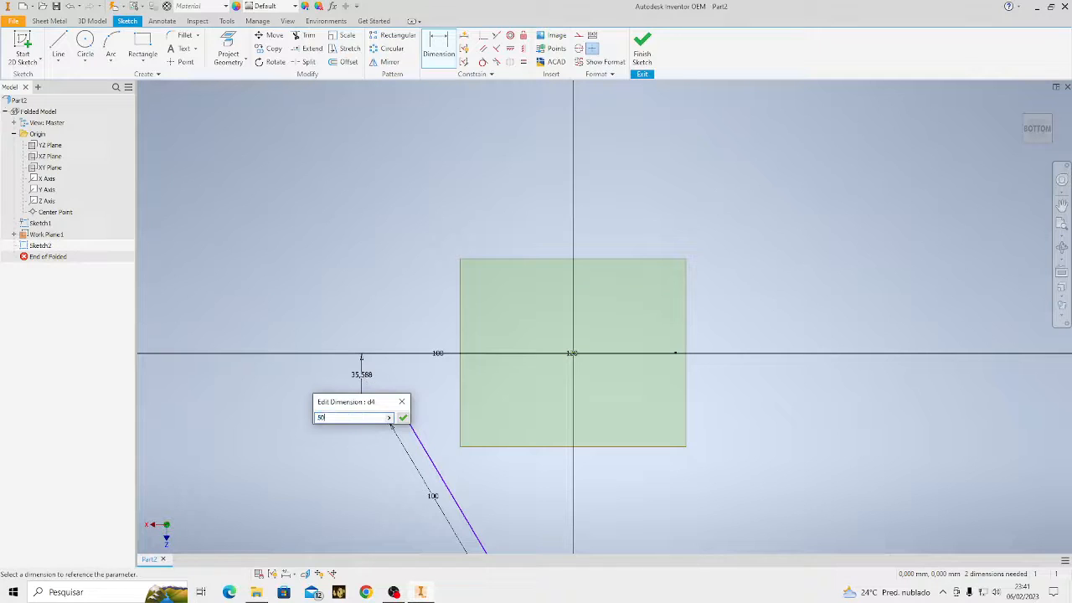
{"action": "key", "text": "Return"}
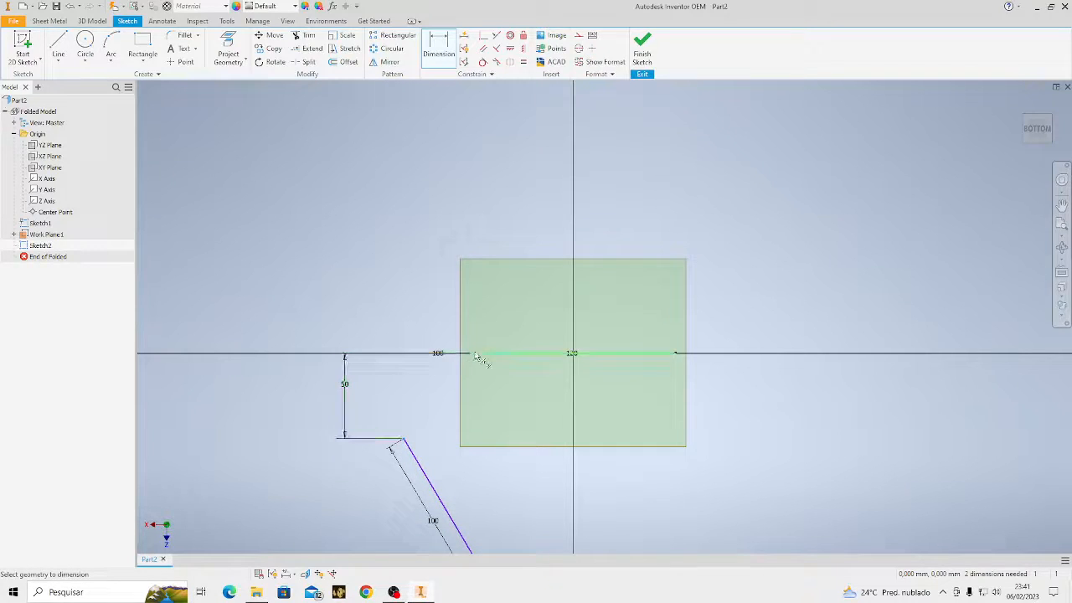
Dimension the horizontal distance from the rectangle's side to the sloped line's upper end as 40 mm and finish the sketch
{"action": "left_click", "coordinate": [445, 348]}
{"action": "left_click", "coordinate": [441, 310]}
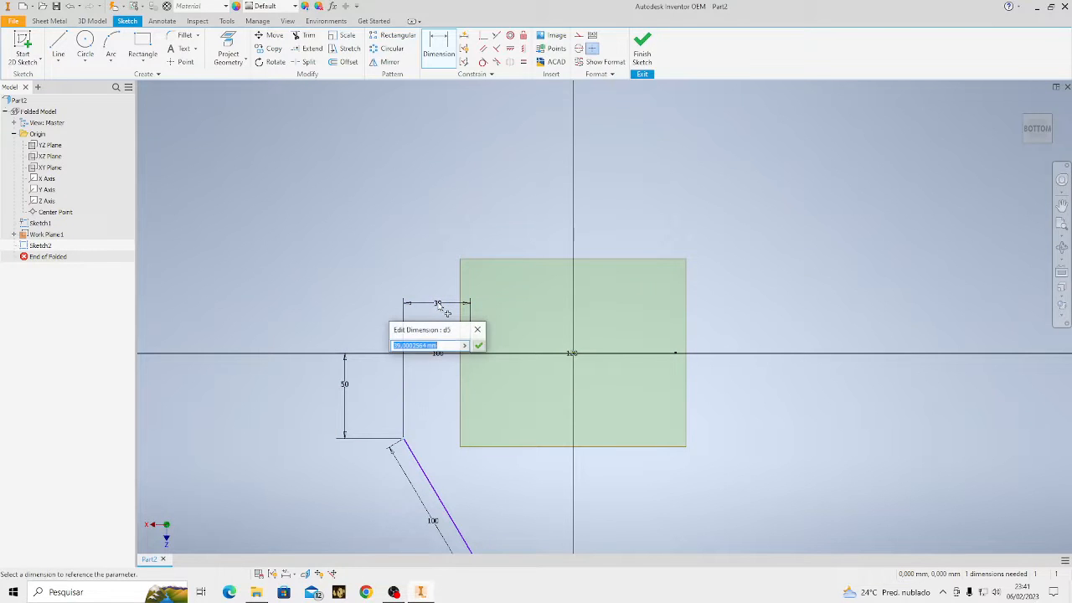
{"action": "type", "text": "40"}
{"action": "key", "text": "Return"}
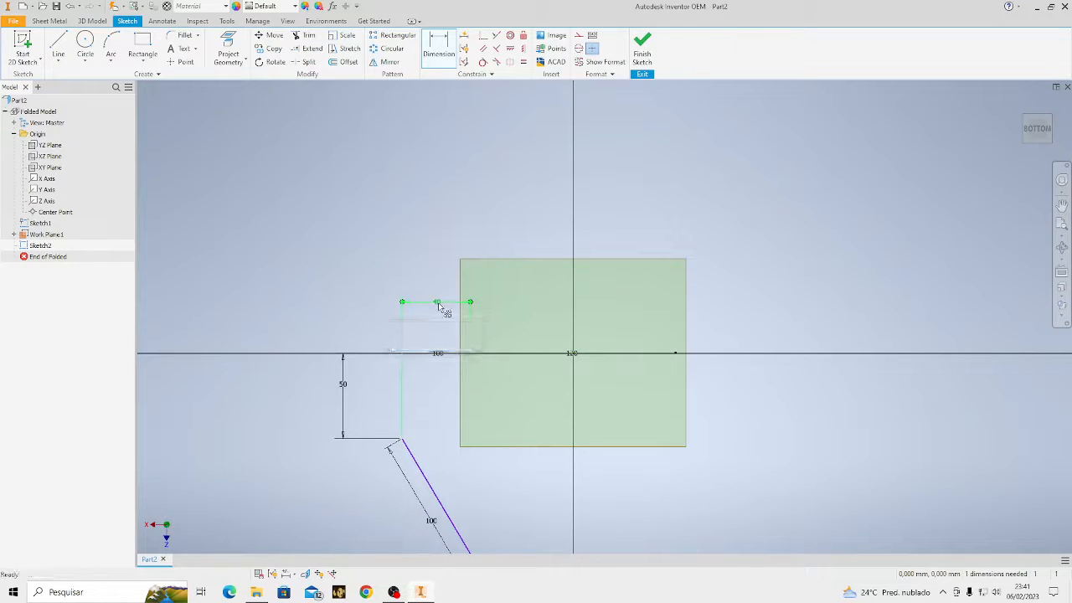
{"action": "key", "text": "Escape"}
{"action": "scroll", "coordinate": [609, 324], "scroll_direction": "down", "scroll_amount": 3}
{"action": "scroll", "coordinate": [554, 390], "scroll_direction": "up", "scroll_amount": 3}
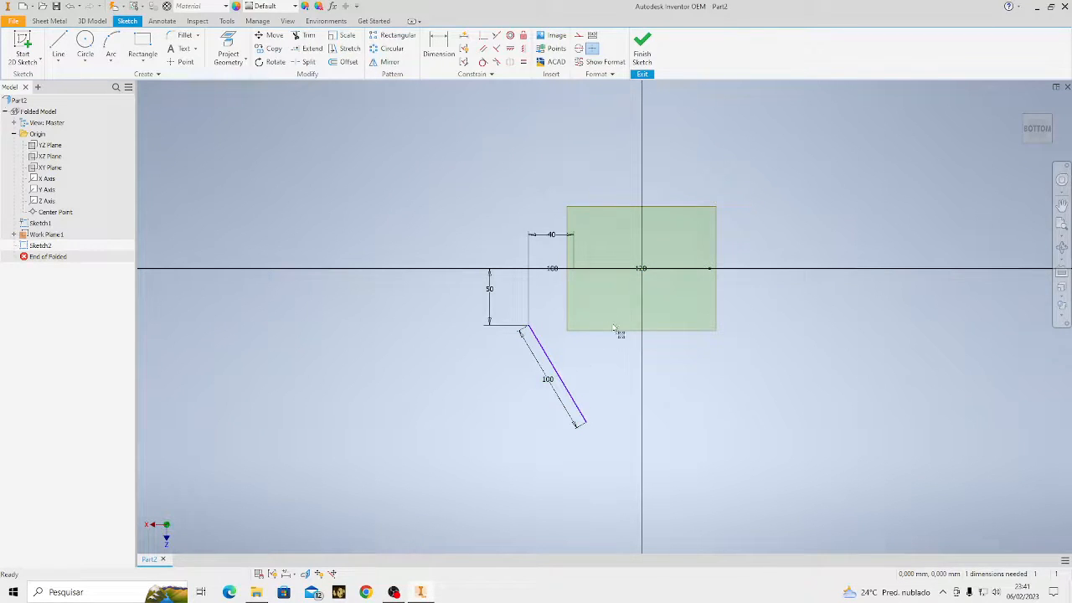
{"action": "left_click", "coordinate": [642, 50]}
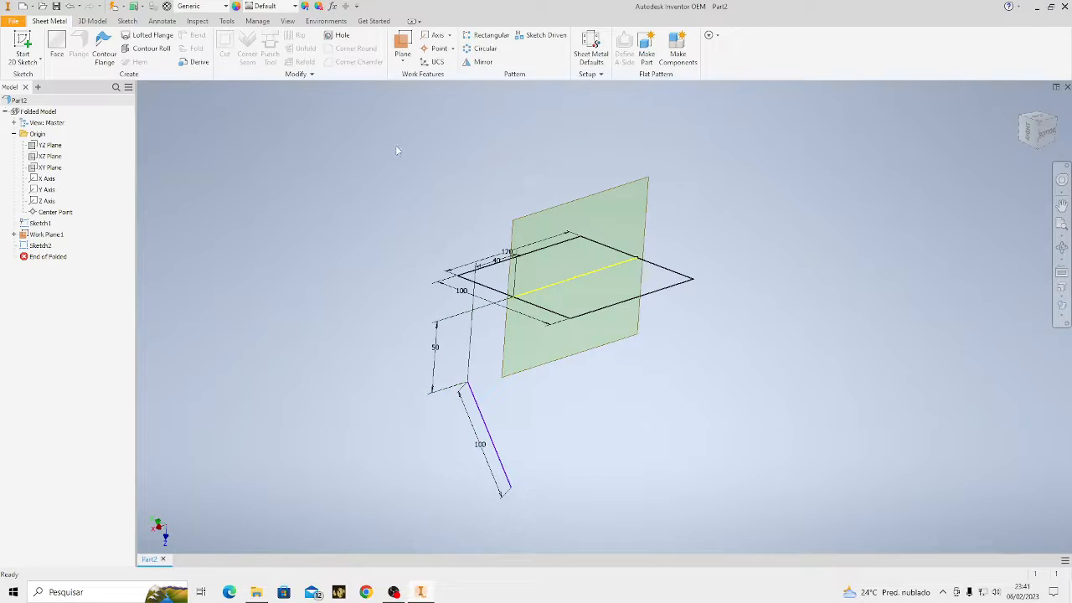
Create a work plane offset 50 mm from the XY plane and start a sketch on it
{"action": "left_click", "coordinate": [410, 46]}
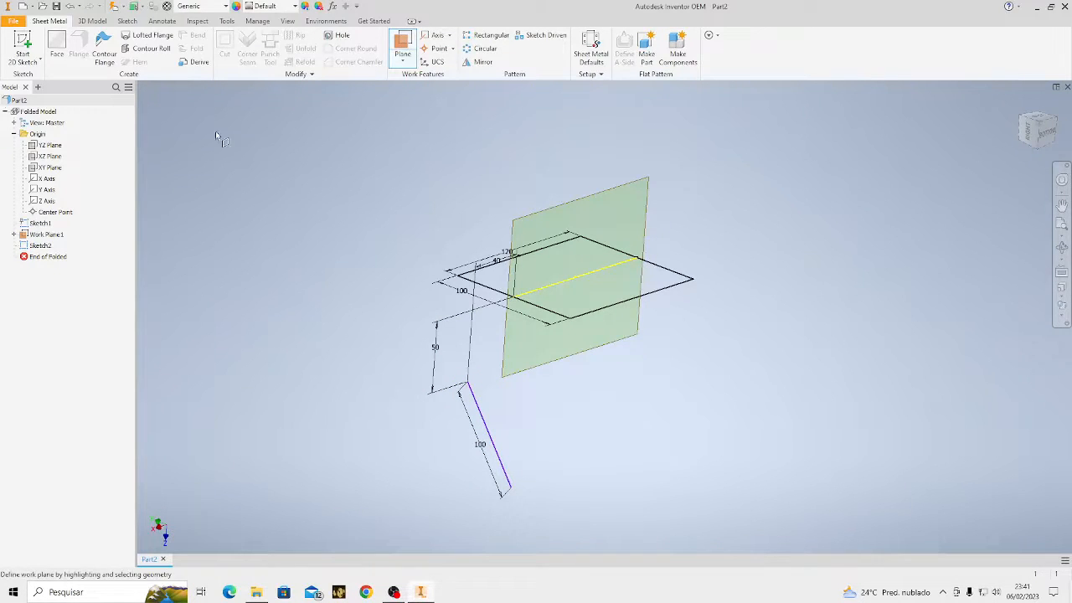
{"action": "left_click", "coordinate": [48, 167]}
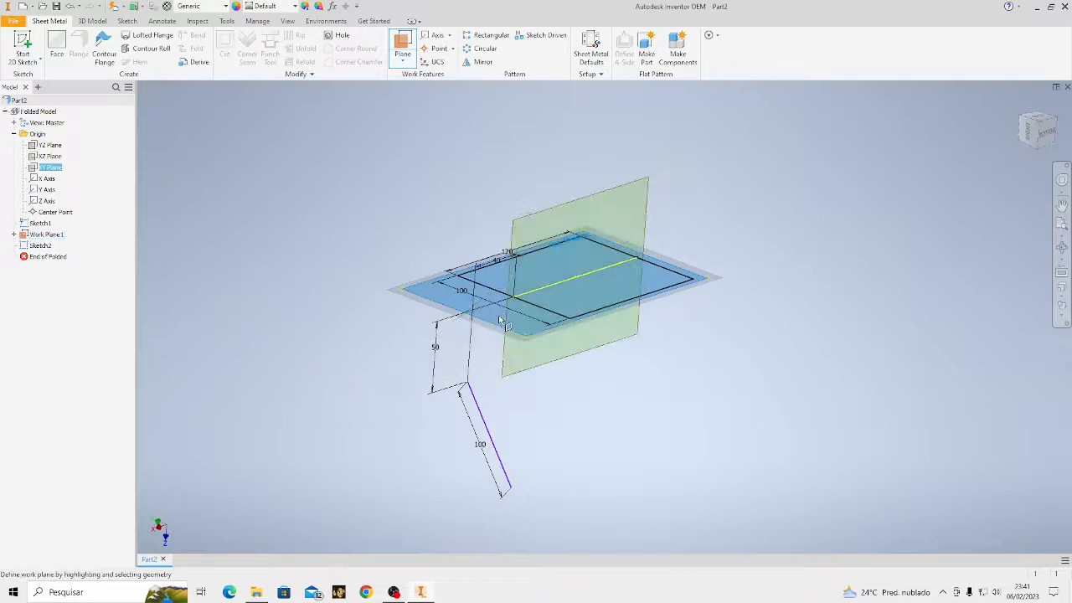
{"action": "left_click_drag", "start_coordinate": [500, 321], "coordinate": [494, 338]}
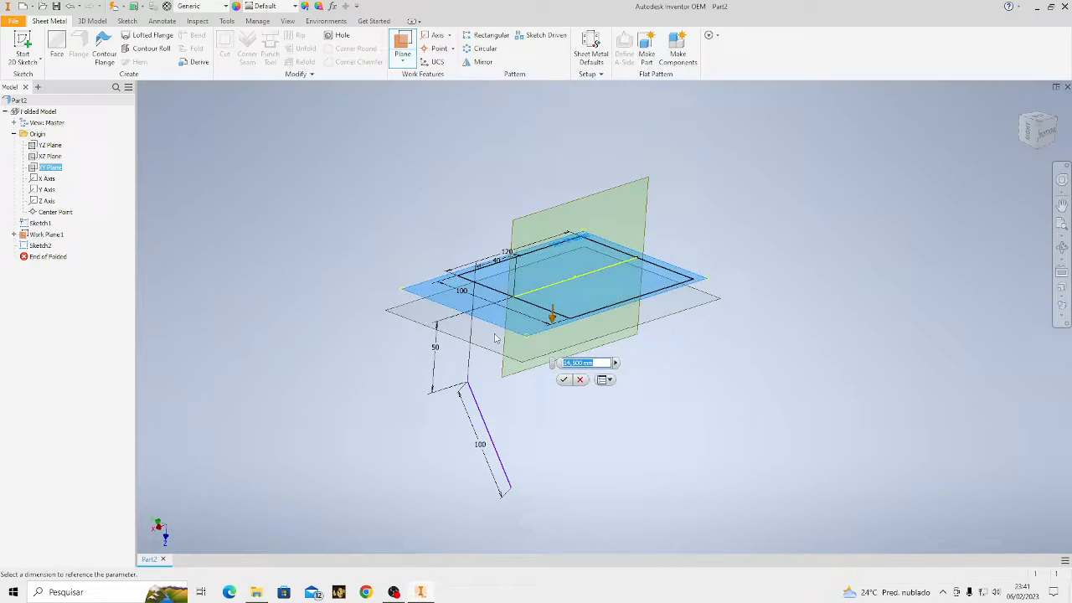
{"action": "key", "text": "Return"}
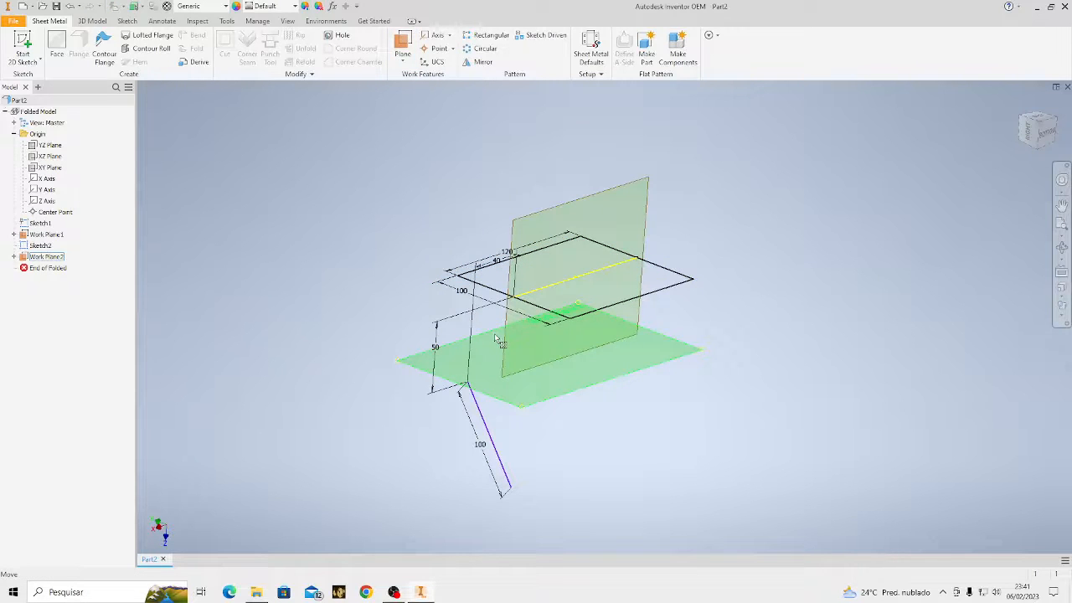
{"action": "right_click", "coordinate": [479, 339]}
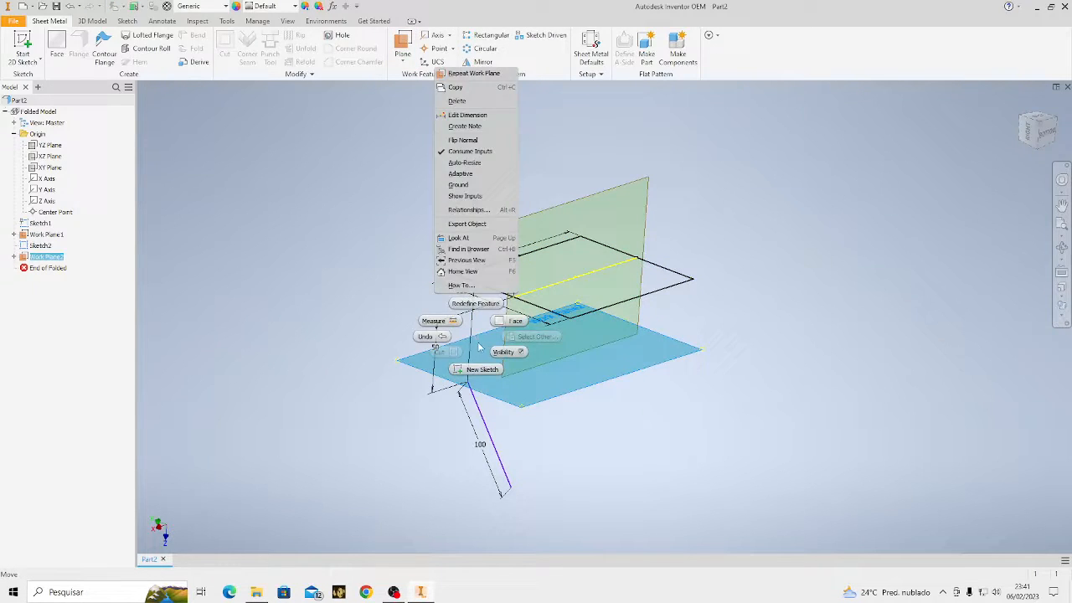
{"action": "left_click", "coordinate": [481, 369]}
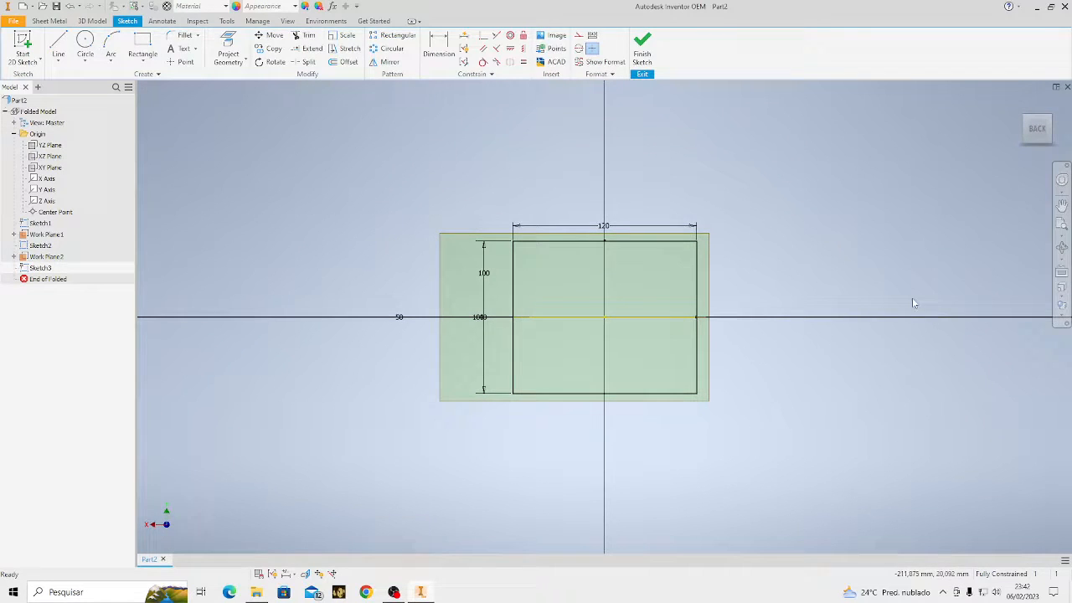
Project the upper endpoint of the sloped 100 mm line into the new sketch
{"action": "left_click", "coordinate": [1061, 247]}
{"action": "mouse_move", "coordinate": [757, 365]}
{"action": "left_mouse_down"}
{"action": "mouse_move", "coordinate": [740, 340]}
{"action": "mouse_move", "coordinate": [757, 329]}
{"action": "left_mouse_up"}
{"action": "key", "text": "Escape"}
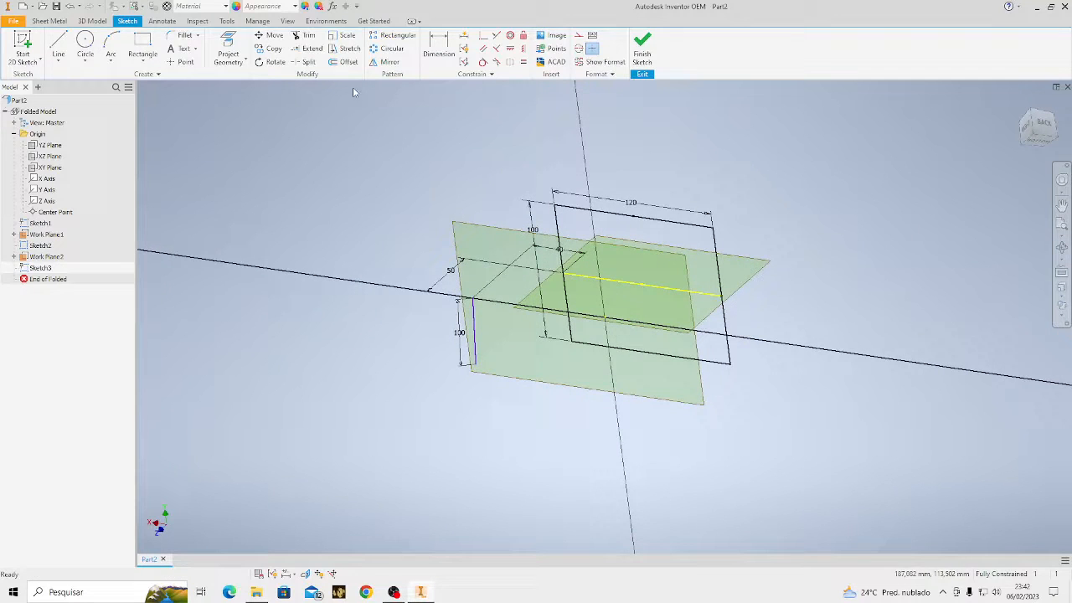
{"action": "left_click", "coordinate": [230, 54]}
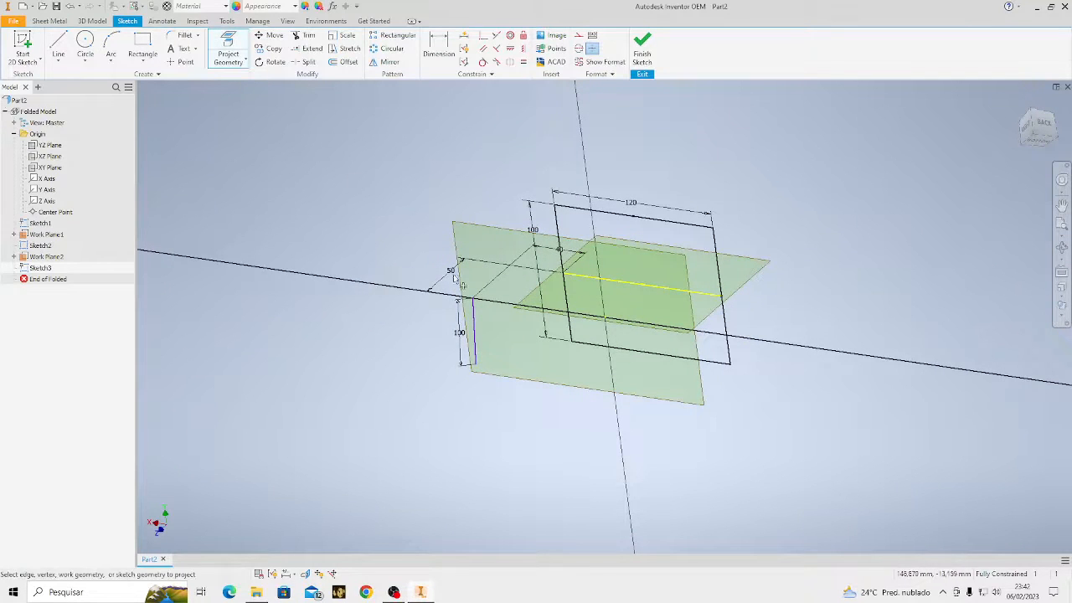
{"action": "scroll", "coordinate": [460, 291], "scroll_direction": "down", "scroll_amount": 3}
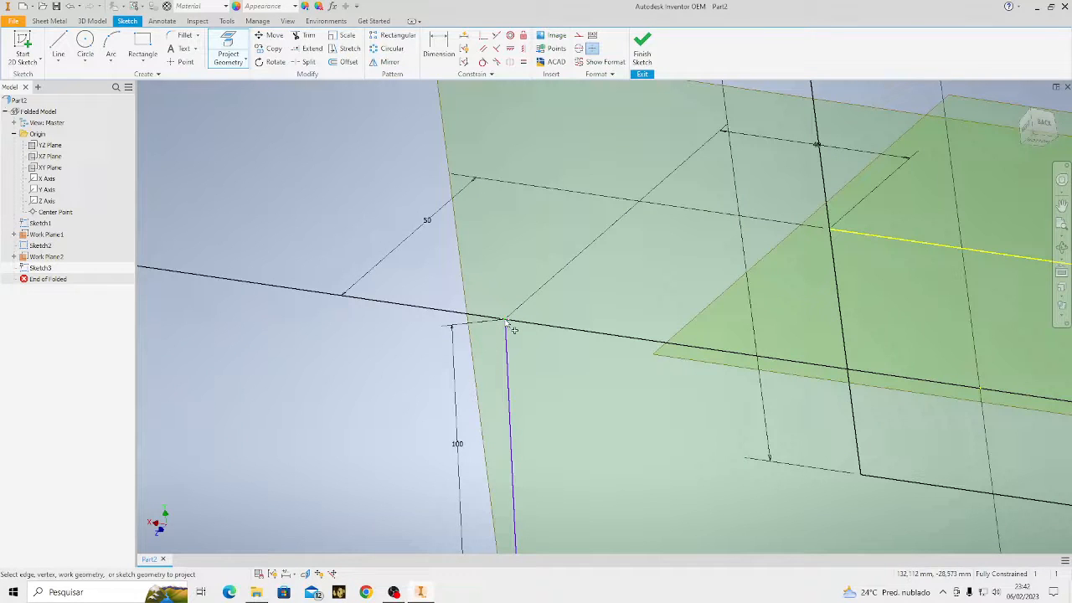
{"action": "scroll", "coordinate": [498, 332], "scroll_direction": "up", "scroll_amount": 5}
{"action": "key", "text": "Escape"}
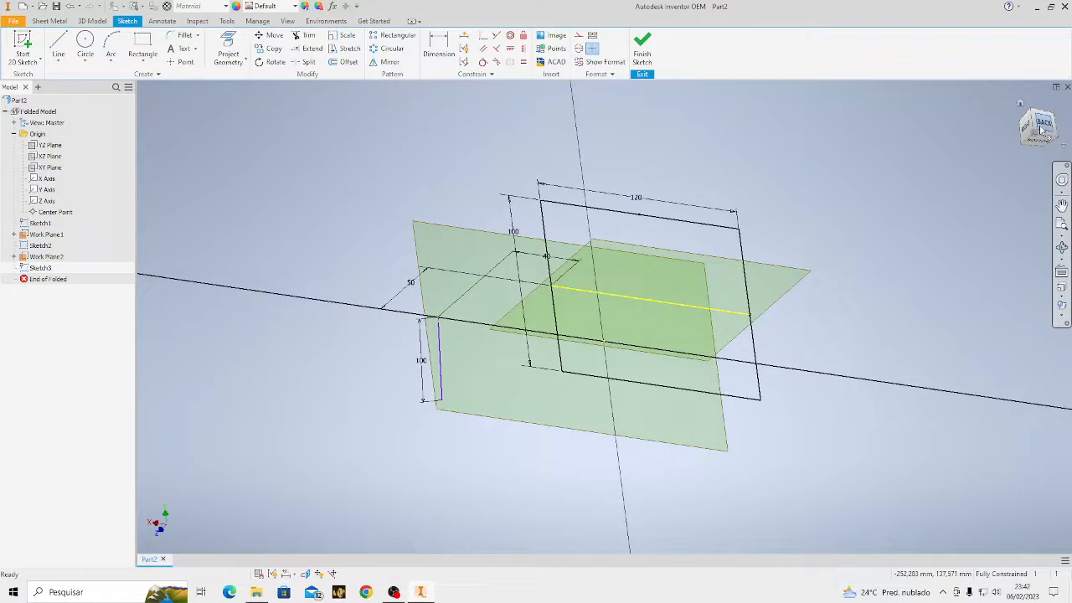
Draw a line about 54 mm long from the projected point, parallel to the rectangle's 100 mm sides, and finish the sketch
{"action": "left_click", "coordinate": [1042, 126]}
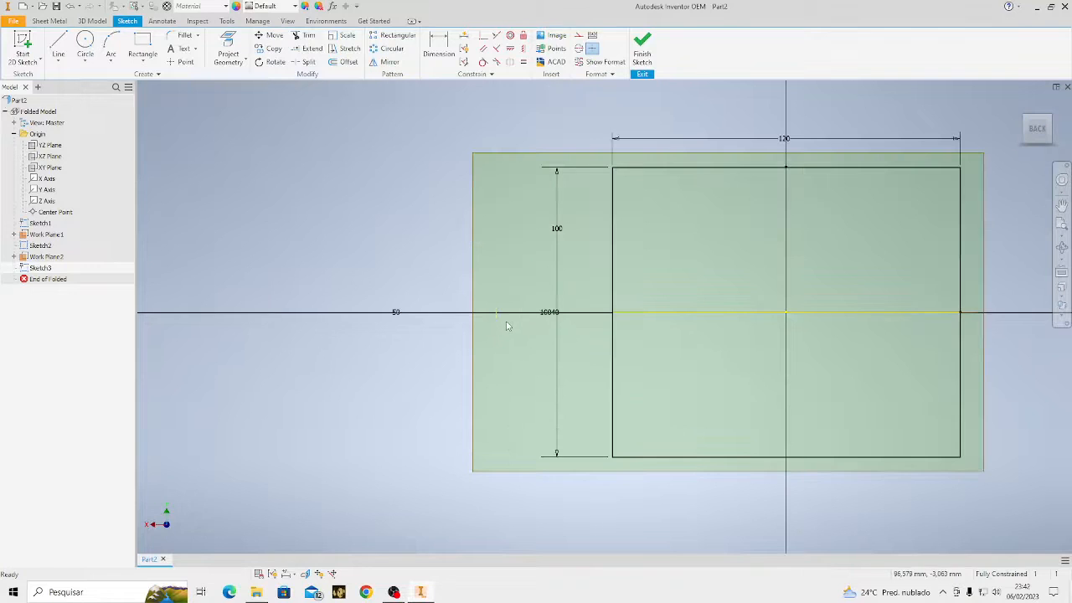
{"action": "key", "text": "l"}
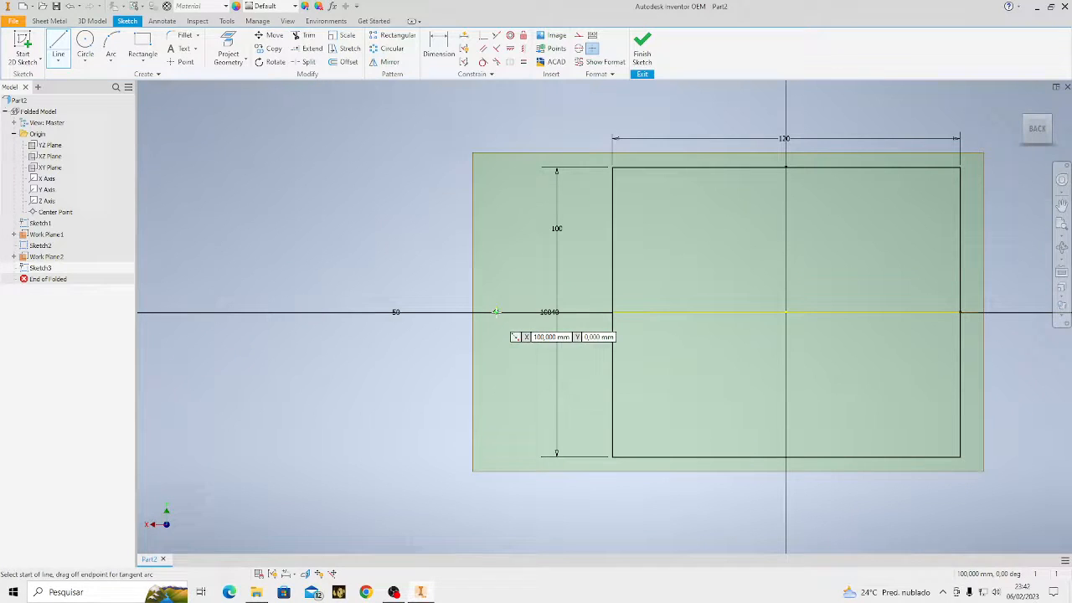
{"action": "left_click", "coordinate": [496, 311]}
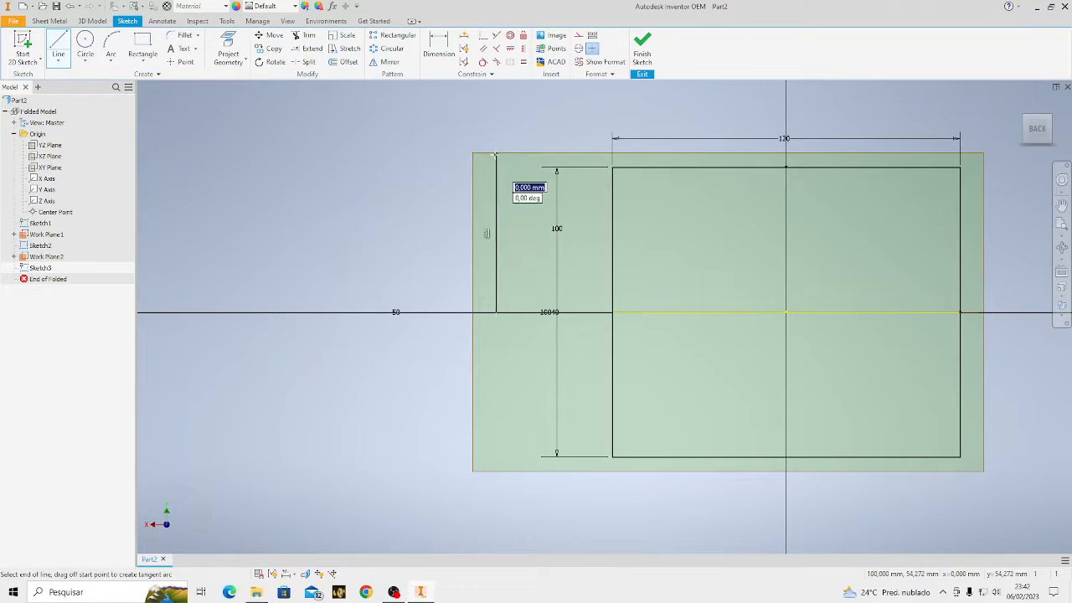
{"action": "left_click", "coordinate": [495, 155]}
{"action": "key", "text": "Escape"}
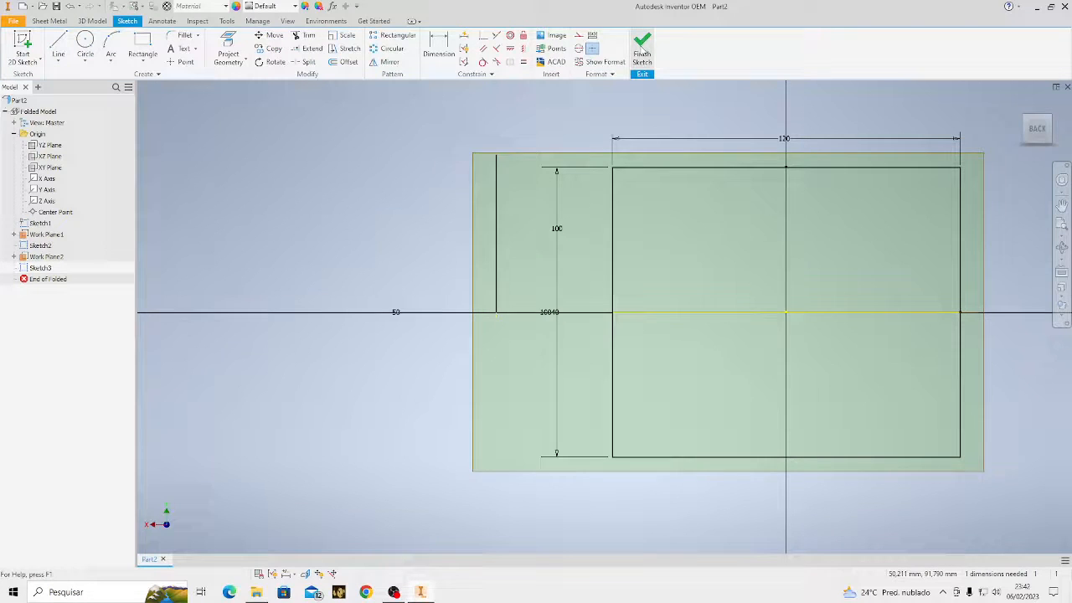
{"action": "left_click", "coordinate": [642, 51]}
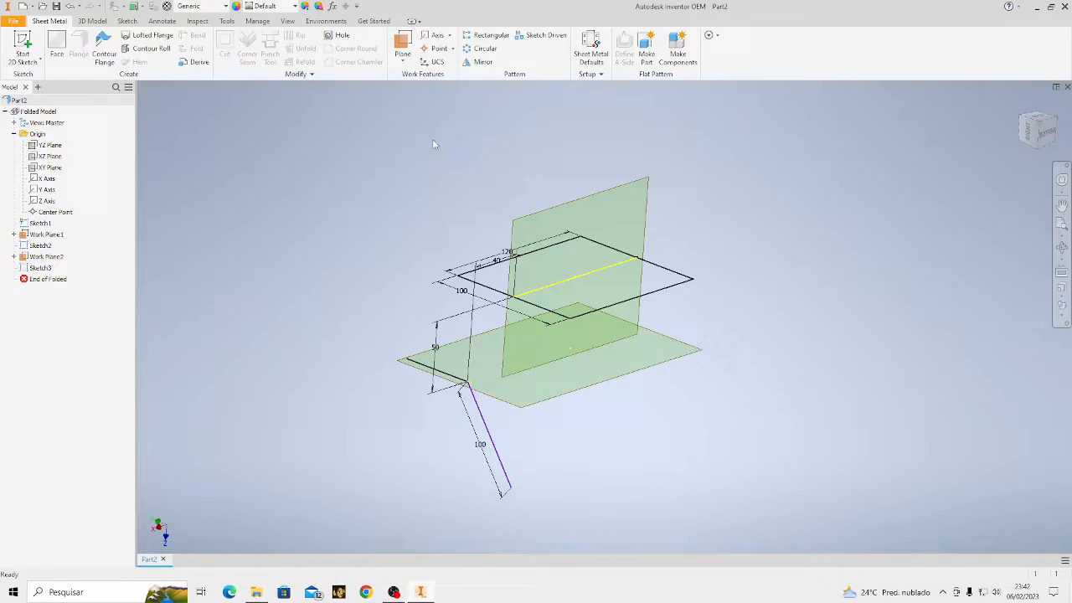
{"action": "left_click", "coordinate": [404, 43]}
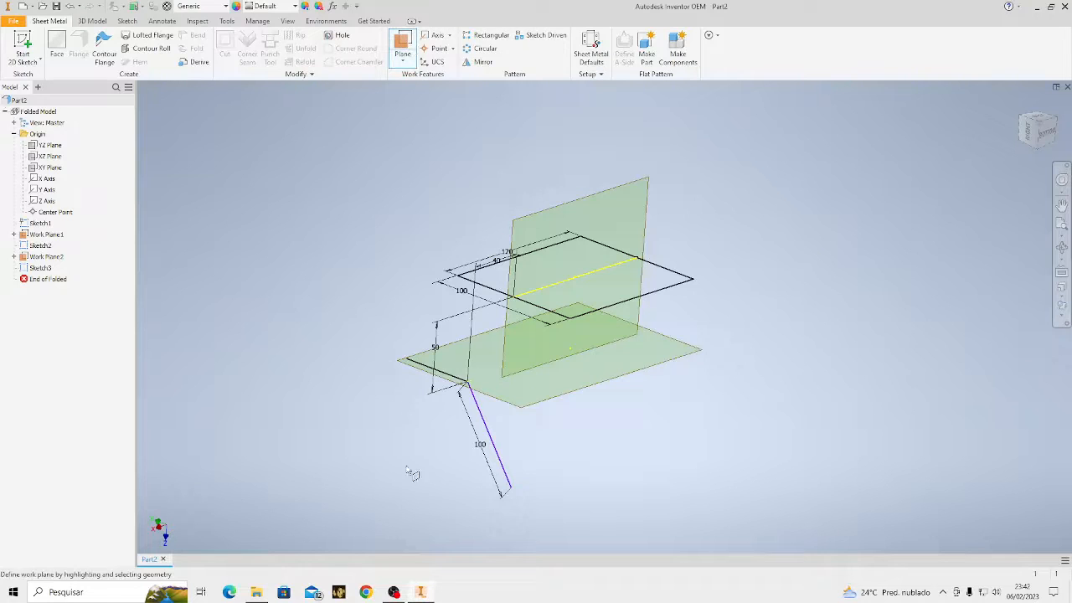
{"action": "left_click", "coordinate": [579, 391]}
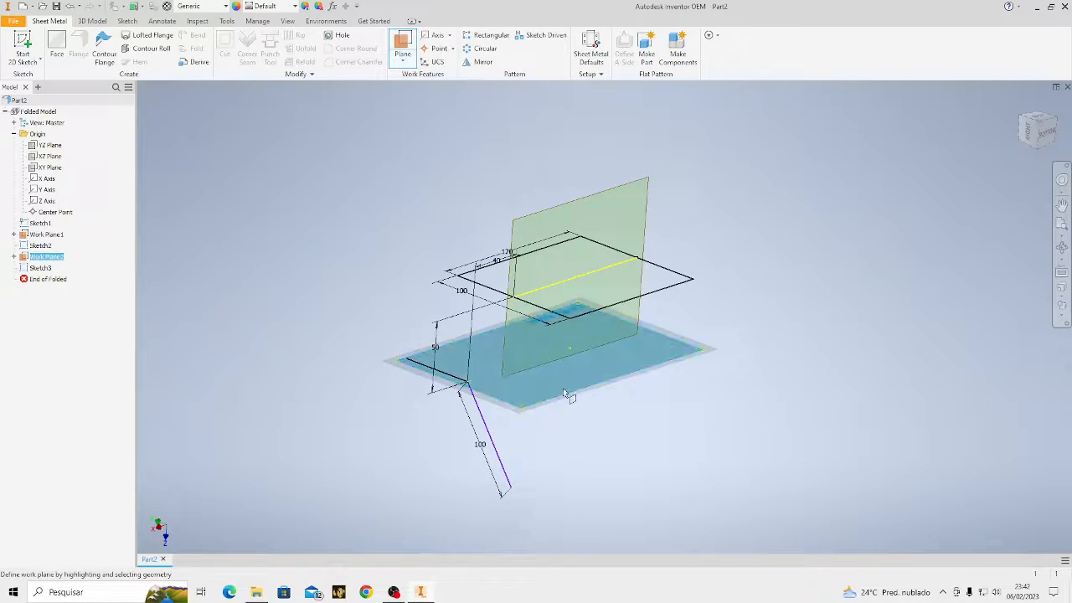
{"action": "left_click", "coordinate": [447, 375]}
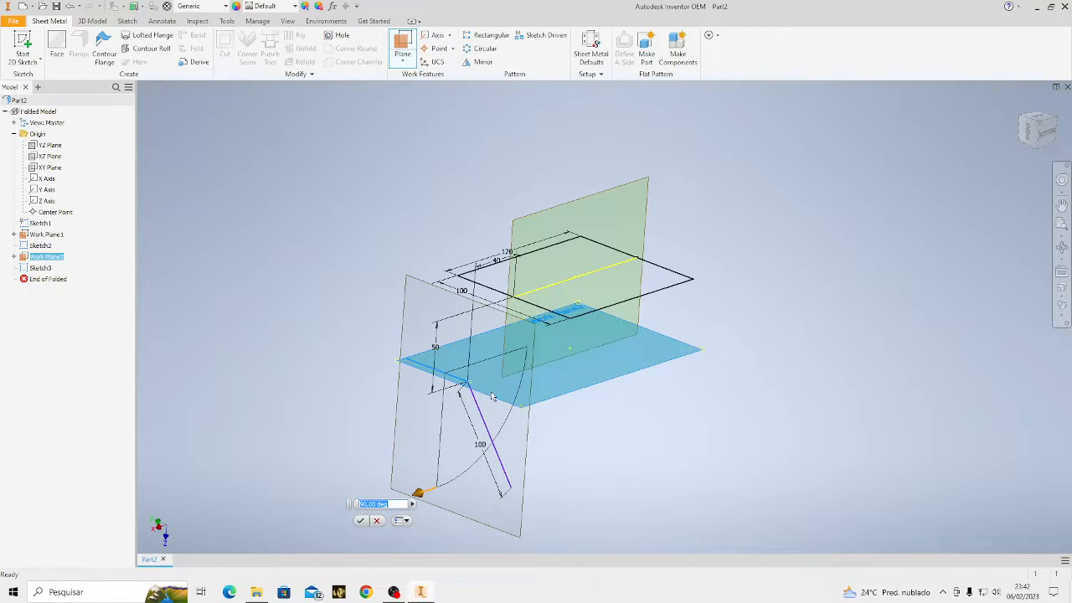
{"action": "left_click", "coordinate": [1047, 141]}
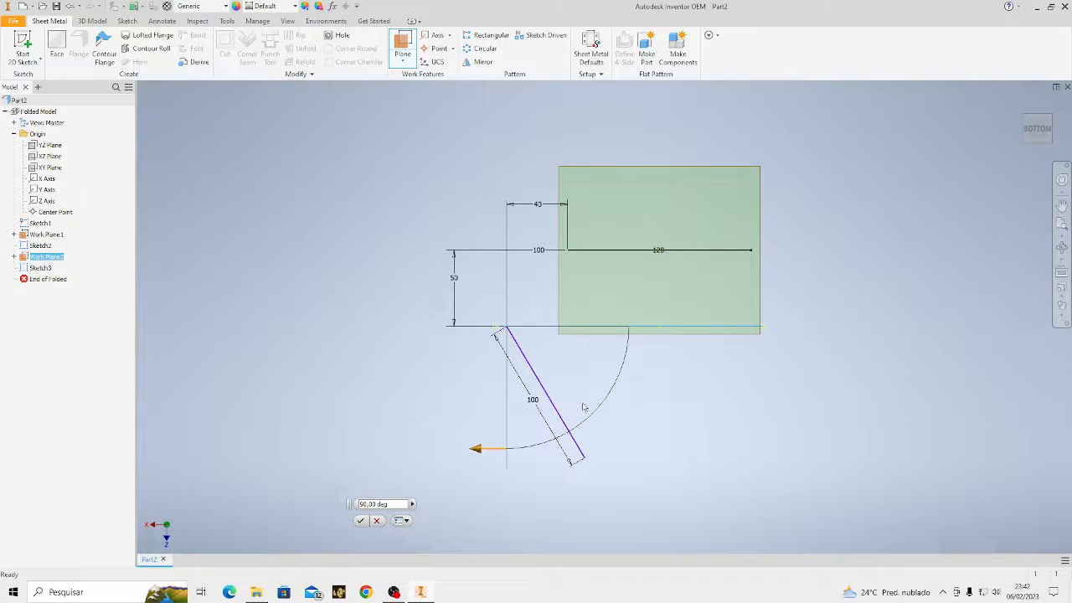
{"action": "type", "text": "45"}
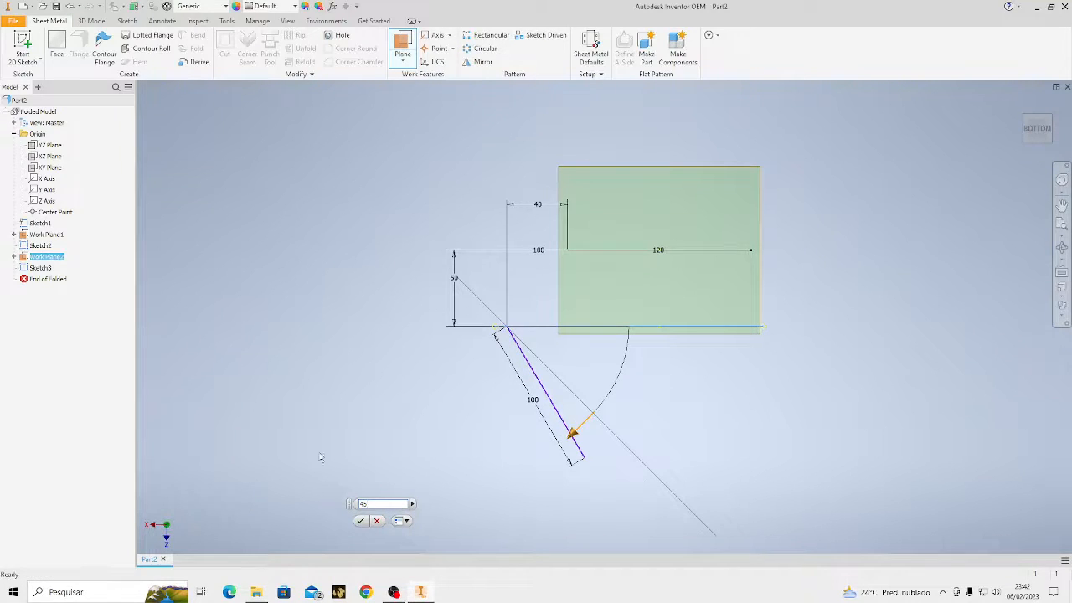
{"action": "key", "text": "Return"}
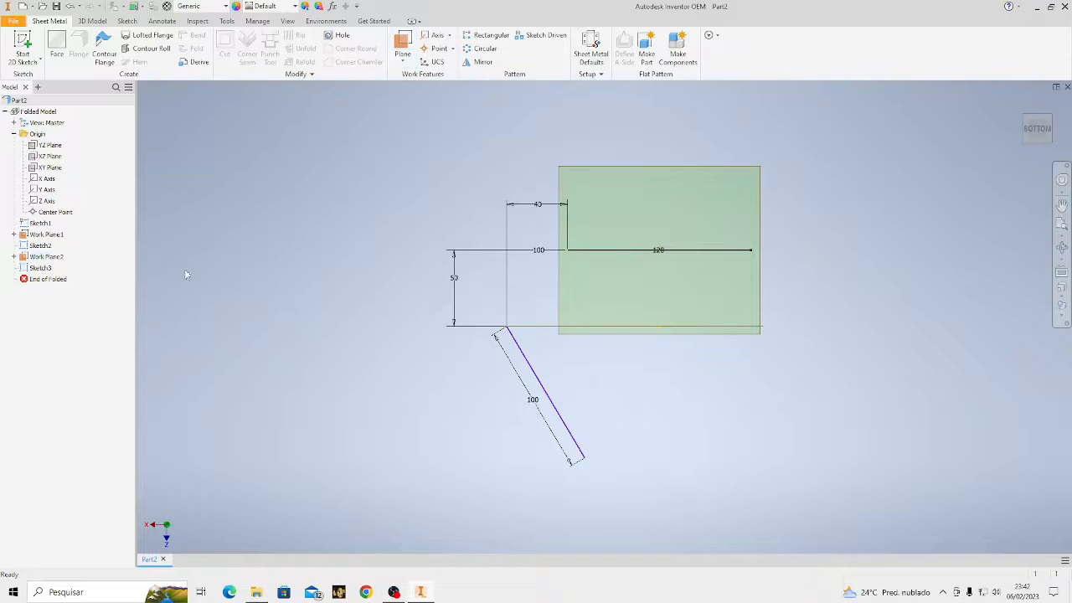
Reopen the sloped line's sketch, dimension the angle between that line and the rectangle's plane as 60°, and finish the sketch
{"action": "double_click", "coordinate": [40, 245]}
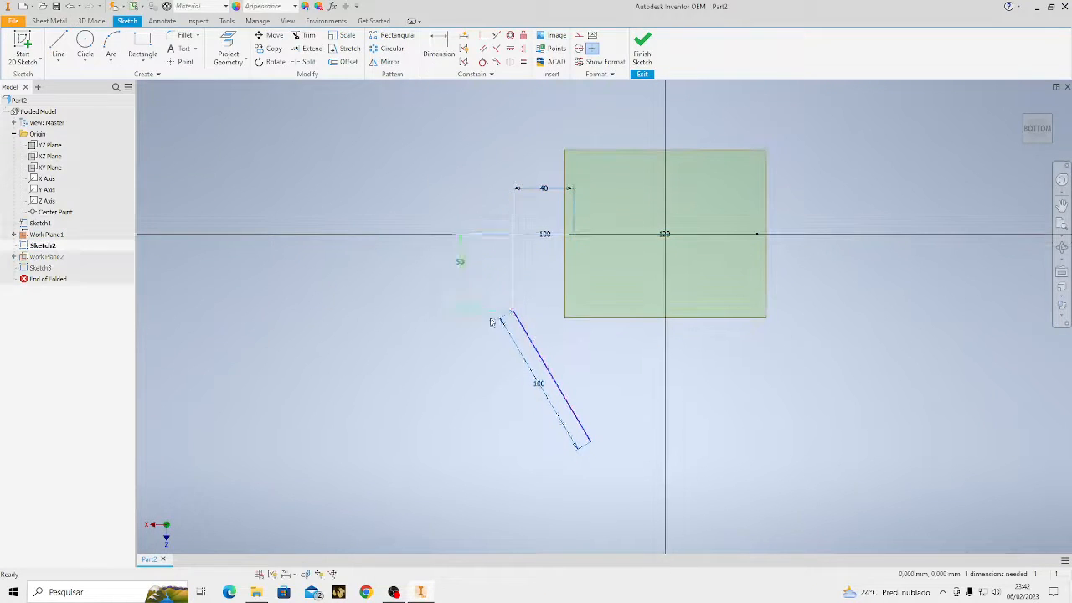
{"action": "key", "text": "d"}
{"action": "left_click", "coordinate": [542, 362]}
{"action": "left_click", "coordinate": [598, 236]}
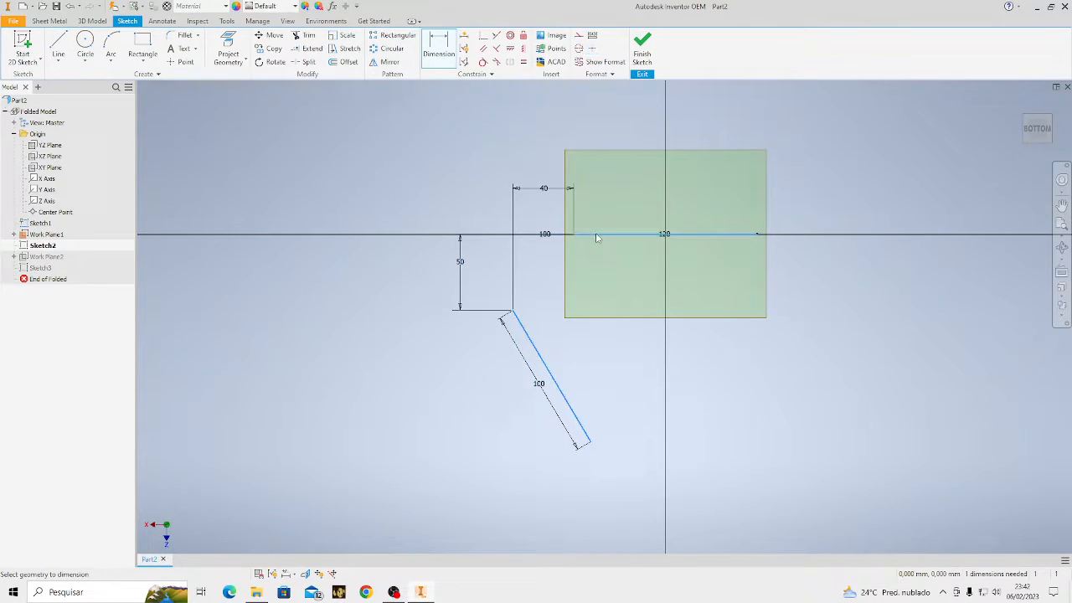
{"action": "left_click", "coordinate": [611, 291]}
{"action": "type", "text": "45"}
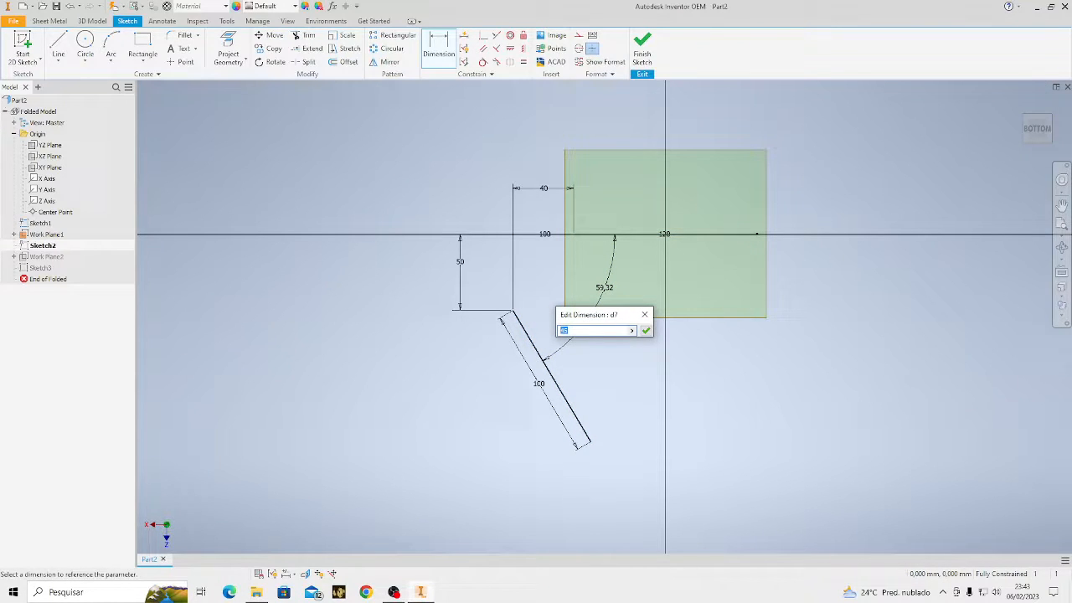
{"action": "key", "text": "Return"}
{"action": "key", "text": "Escape"}
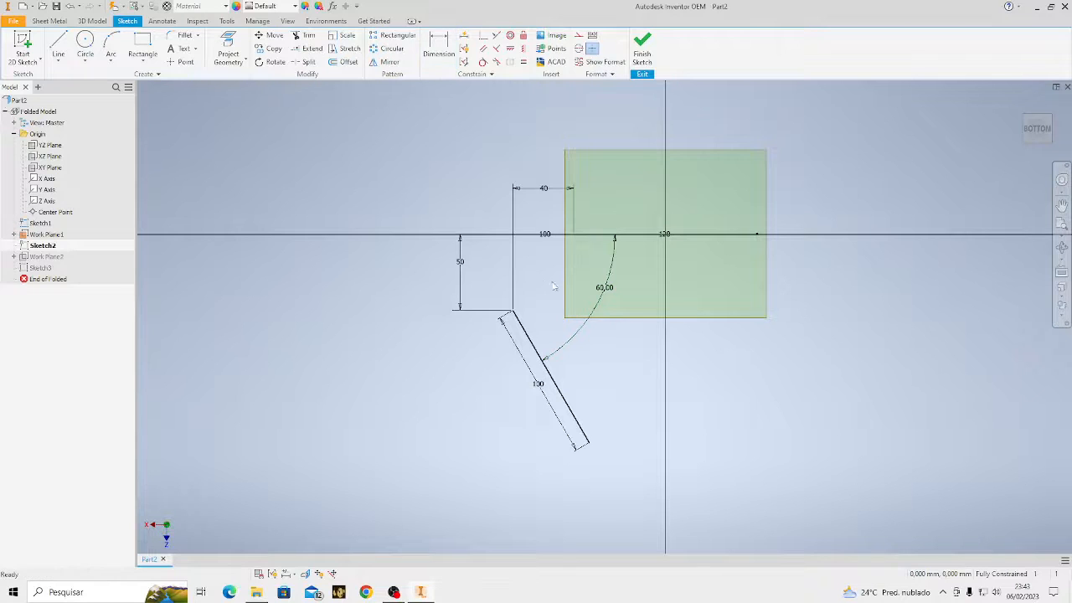
{"action": "left_click", "coordinate": [642, 48]}
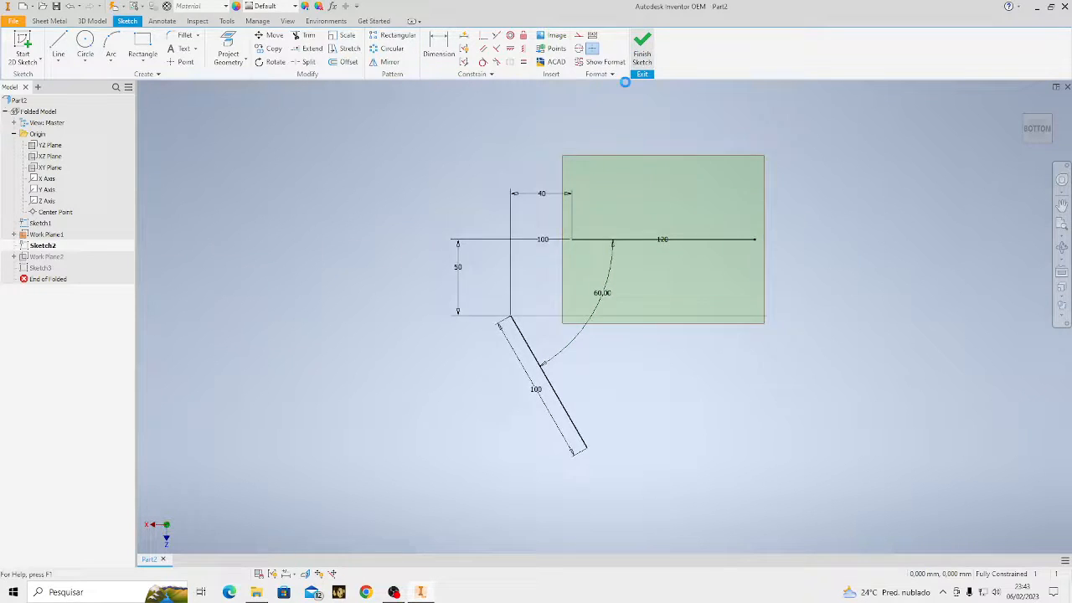
{"action": "double_click", "coordinate": [40, 268]}
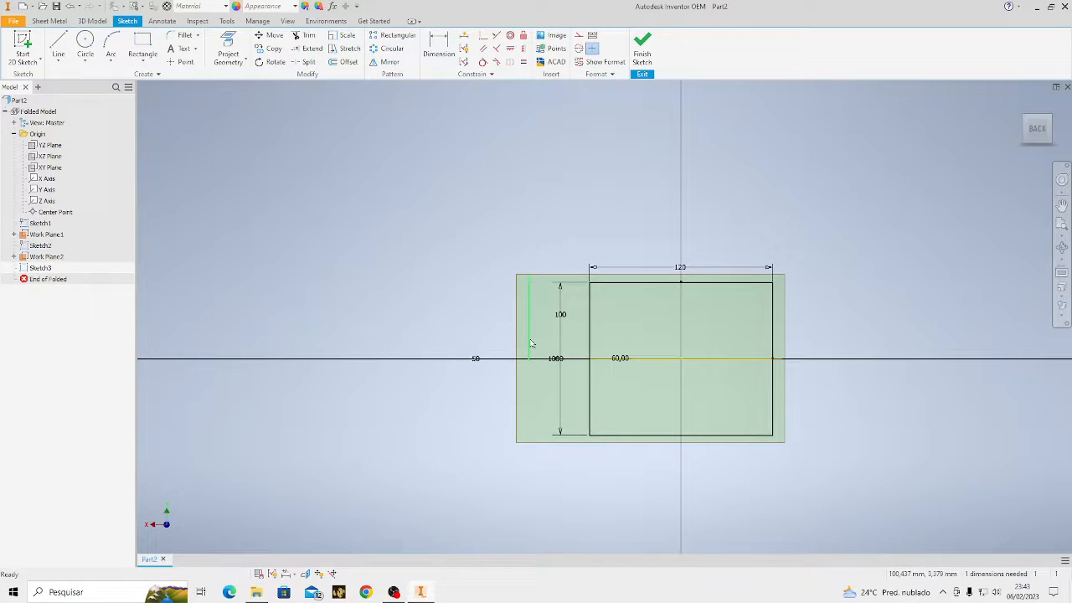
{"action": "left_click", "coordinate": [642, 49]}
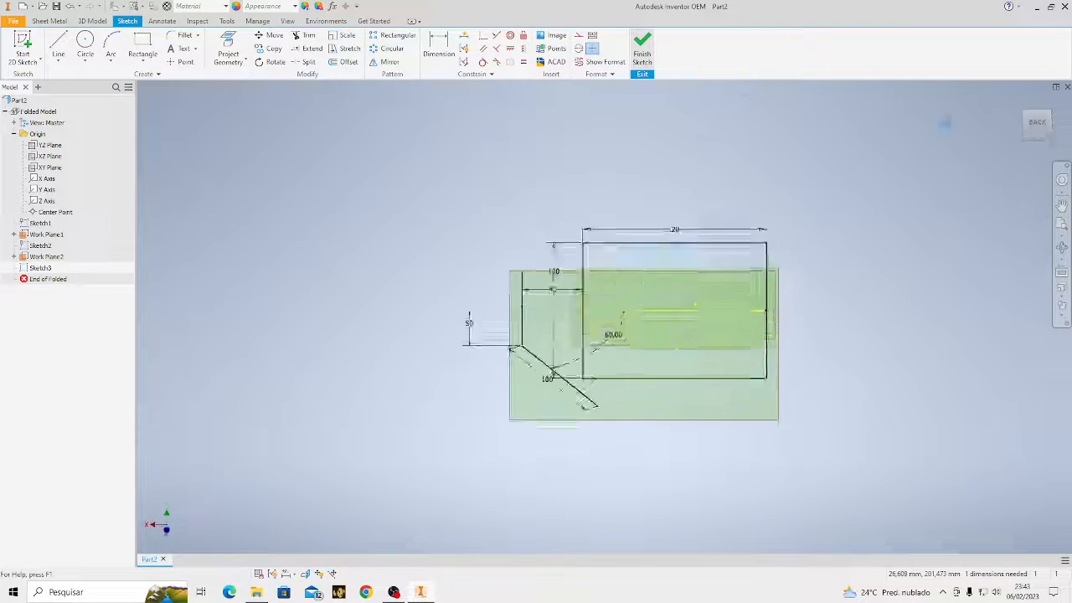
Create a work plane through the short line on the 50 mm offset plane, angled 60° to that plane
{"action": "left_click", "coordinate": [1060, 247]}
{"action": "left_click_drag", "start_coordinate": [609, 321], "coordinate": [654, 352]}
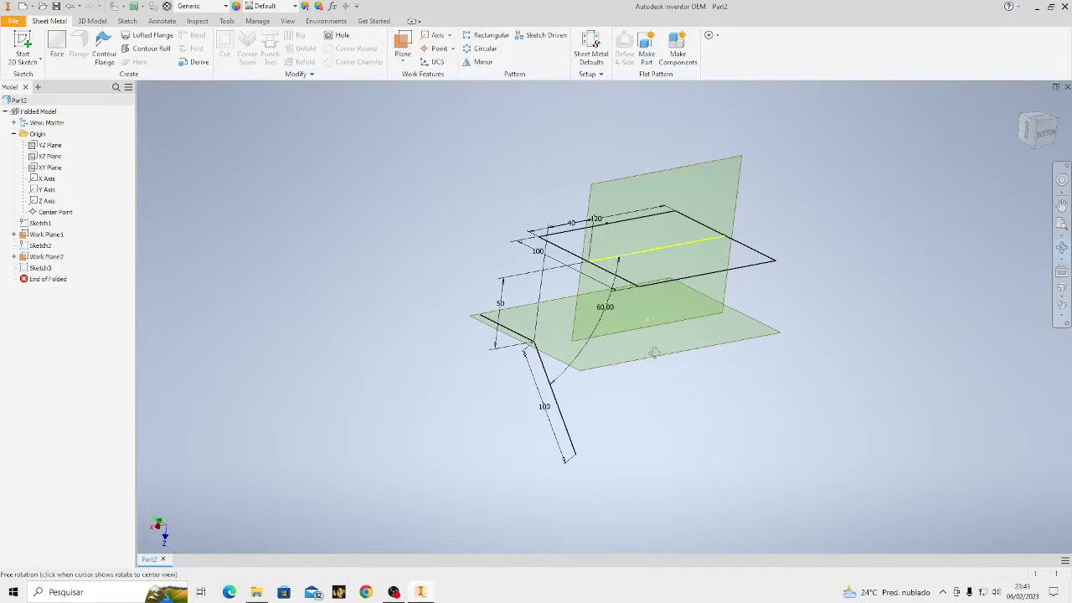
{"action": "key", "text": "Escape"}
{"action": "left_click", "coordinate": [402, 46]}
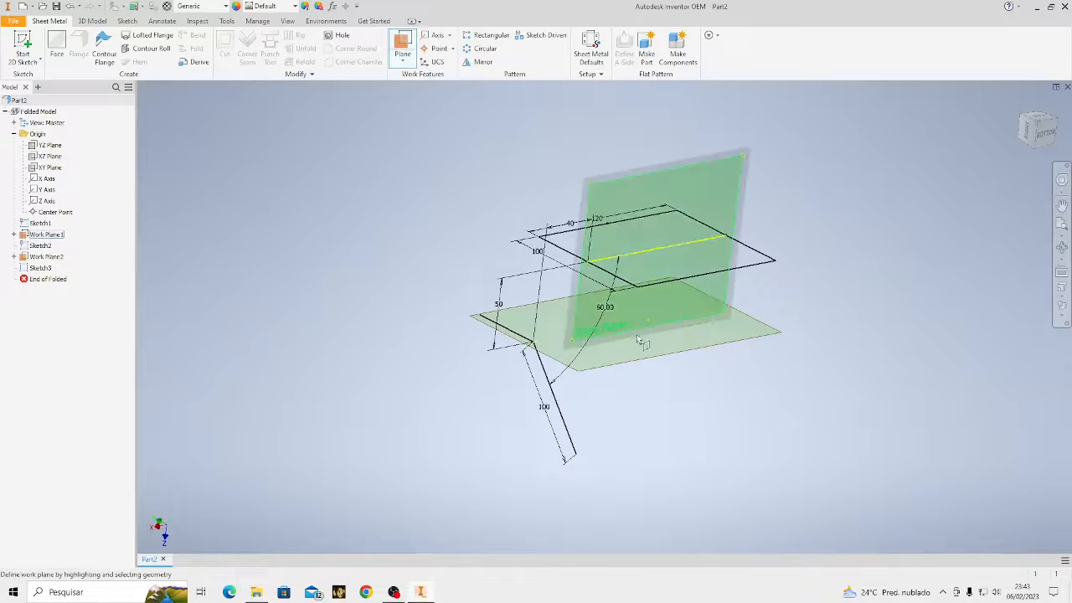
{"action": "left_click", "coordinate": [638, 367]}
{"action": "left_click", "coordinate": [506, 334]}
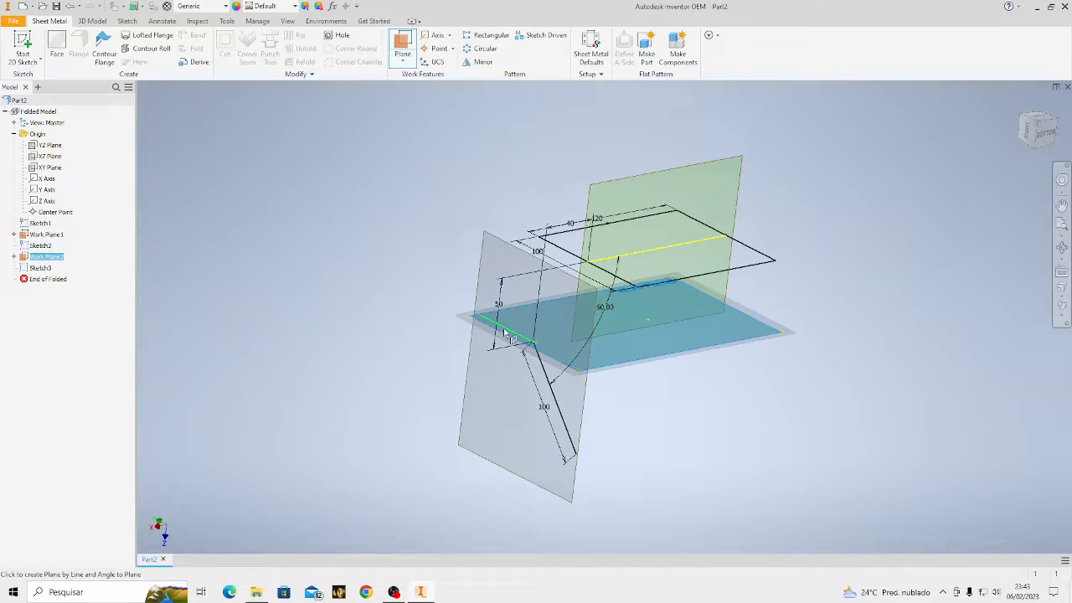
{"action": "left_click", "coordinate": [1036, 131]}
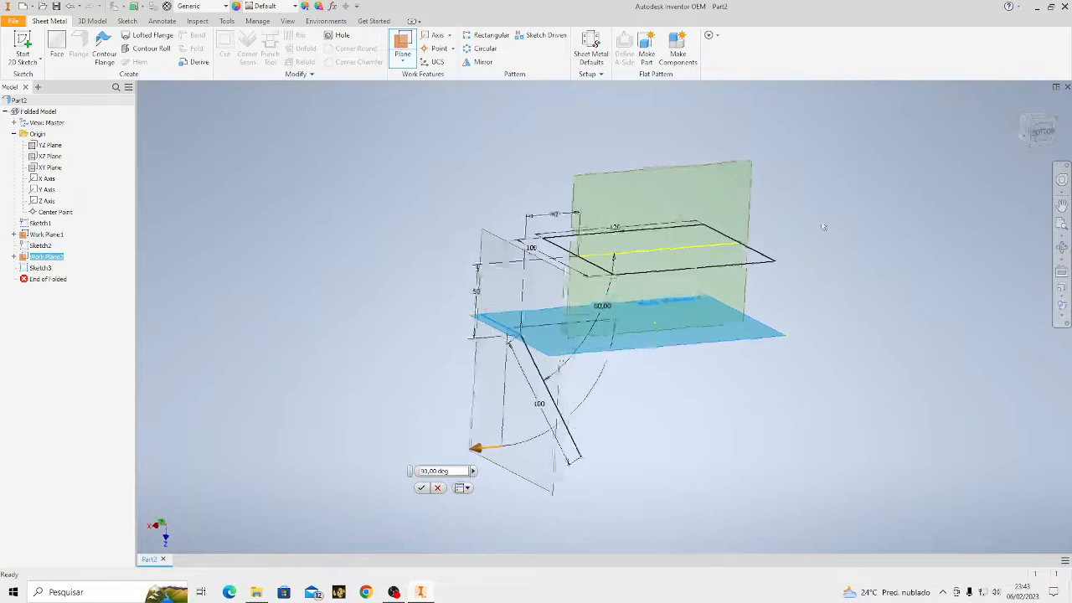
{"action": "left_click", "coordinate": [458, 470]}
{"action": "type", "text": "60"}
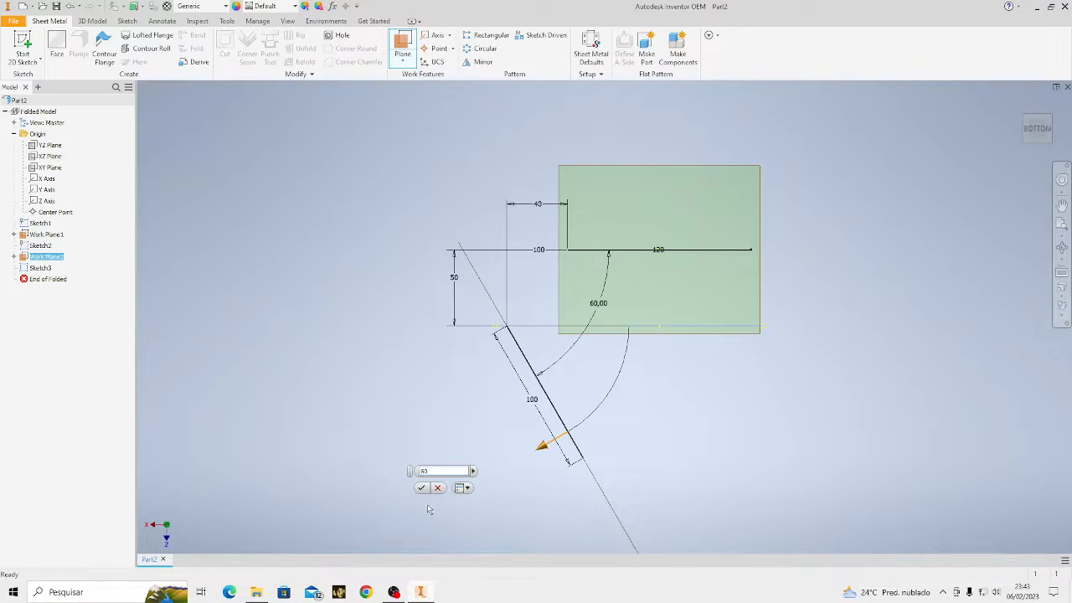
{"action": "left_click", "coordinate": [420, 488]}
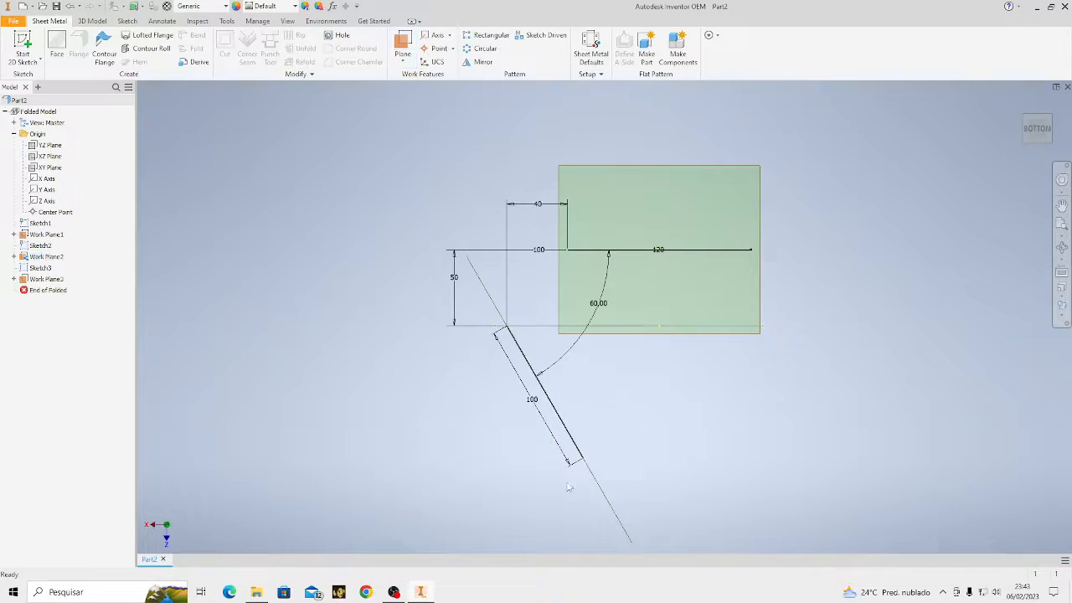
Start a new sketch on the inclined work plane and activate Project Geometry
{"action": "left_click", "coordinate": [1061, 247]}
{"action": "mouse_move", "coordinate": [709, 363]}
{"action": "left_mouse_down"}
{"action": "mouse_move", "coordinate": [687, 368]}
{"action": "mouse_move", "coordinate": [713, 376]}
{"action": "mouse_move", "coordinate": [646, 378]}
{"action": "left_mouse_up"}
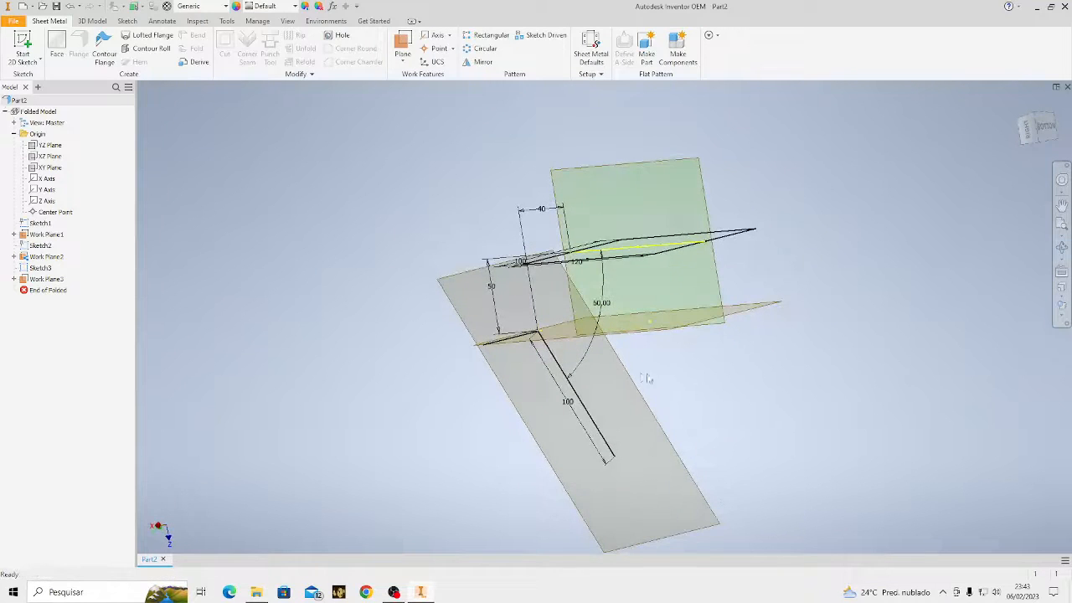
{"action": "right_click", "coordinate": [635, 381]}
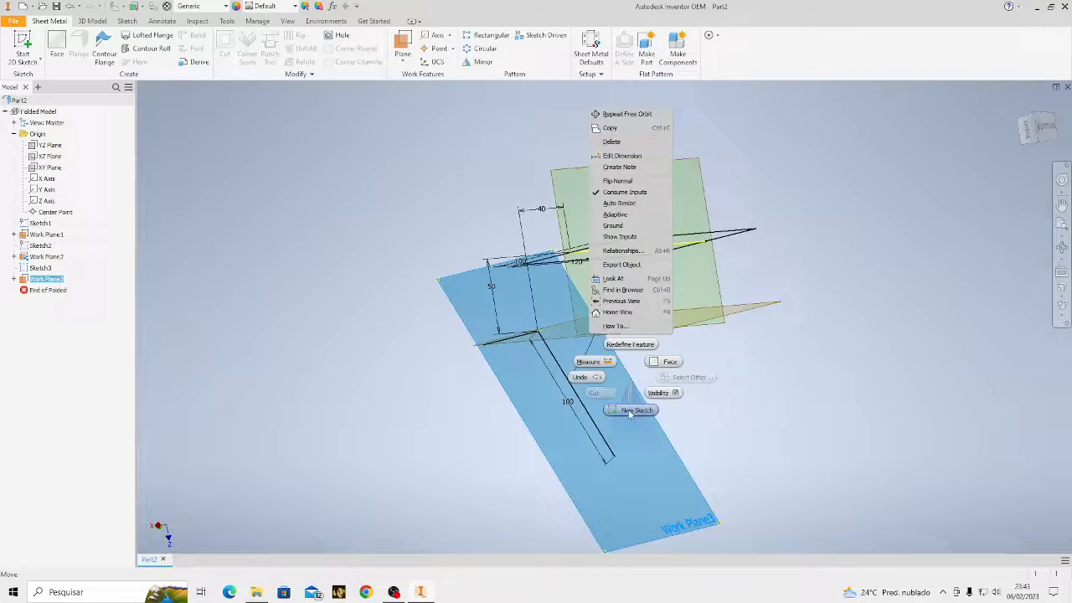
{"action": "left_click", "coordinate": [629, 410]}
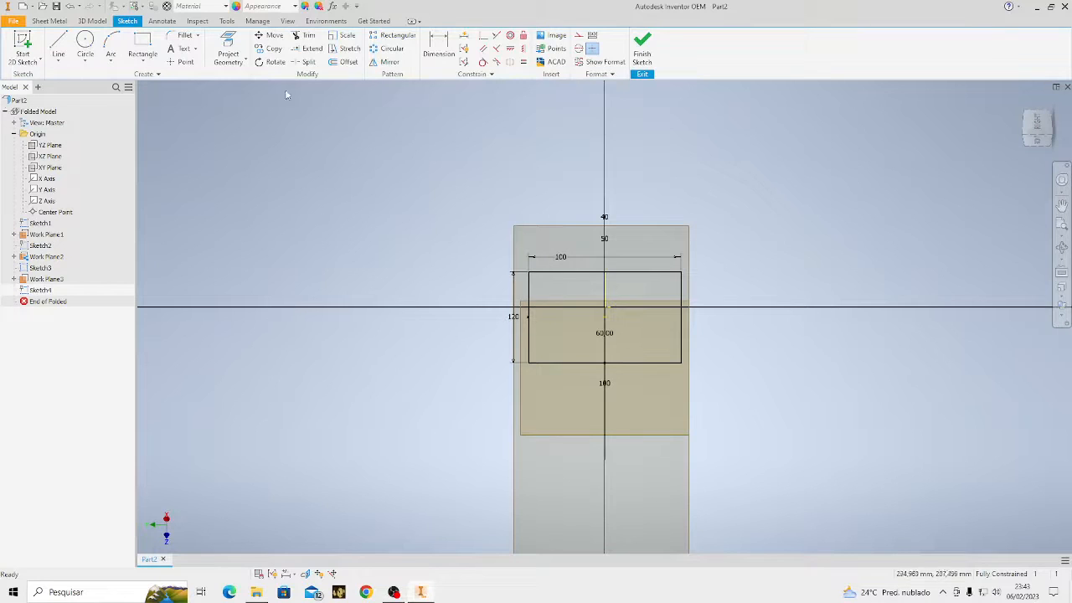
{"action": "left_click", "coordinate": [227, 50]}
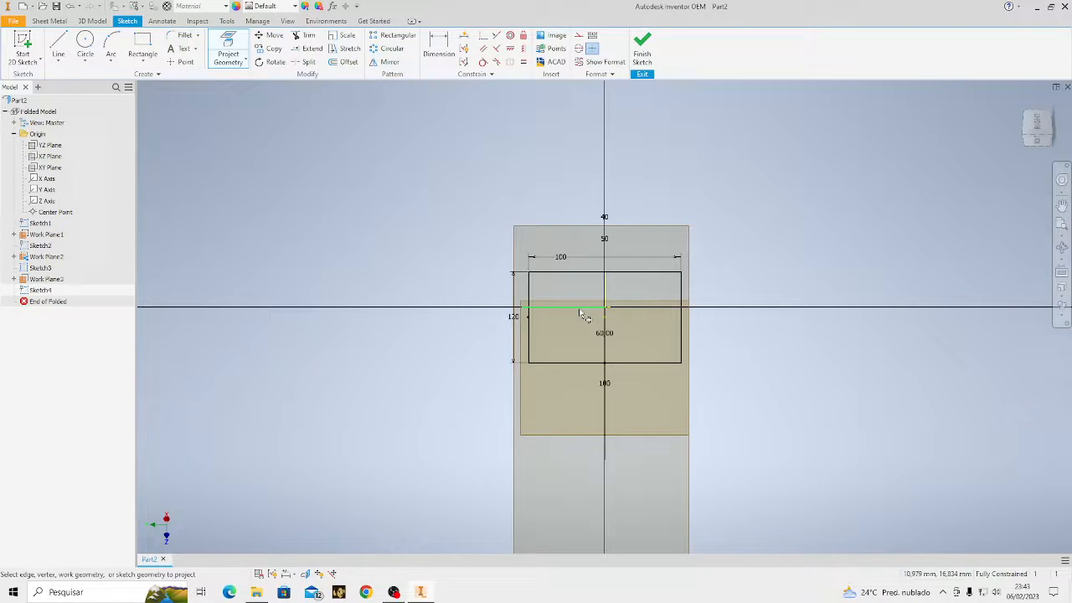
Draw a 100 mm diameter circle centred on the sloped line
{"action": "left_click", "coordinate": [85, 43]}
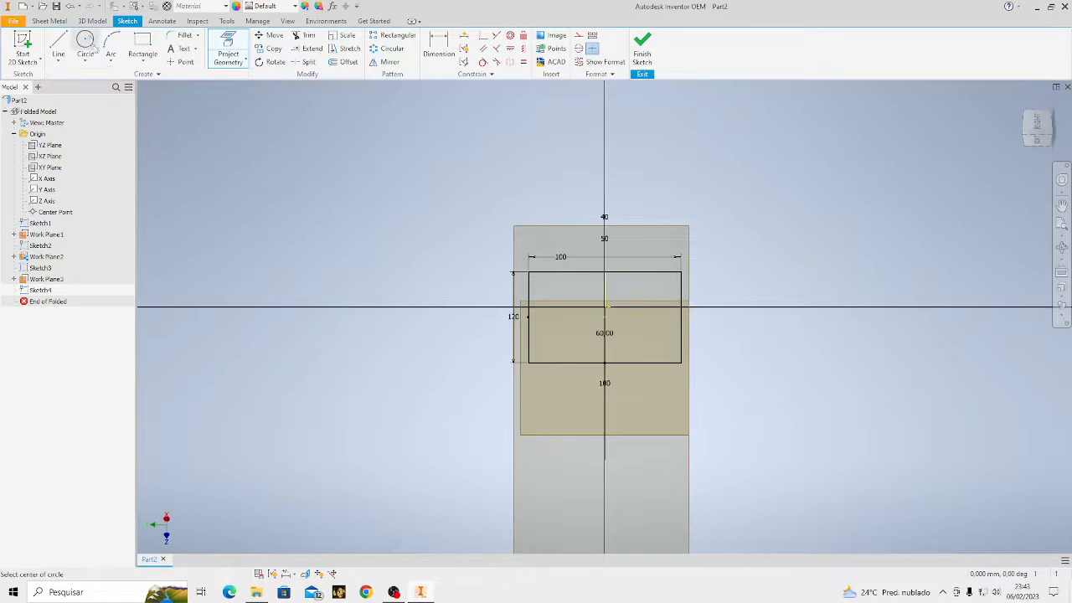
{"action": "left_click", "coordinate": [604, 414]}
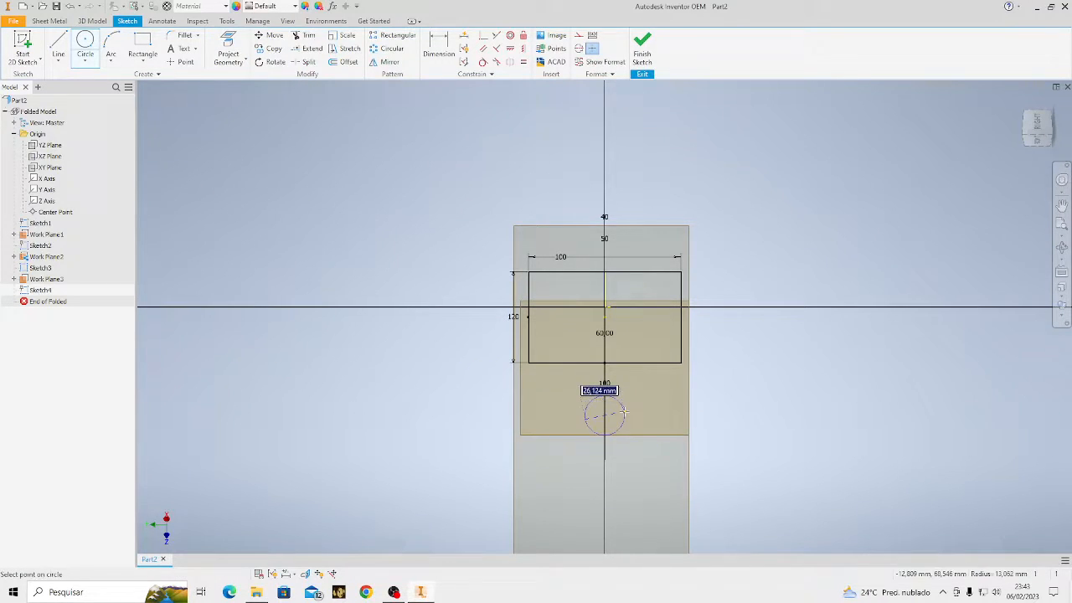
{"action": "type", "text": "100"}
{"action": "key", "text": "Return"}
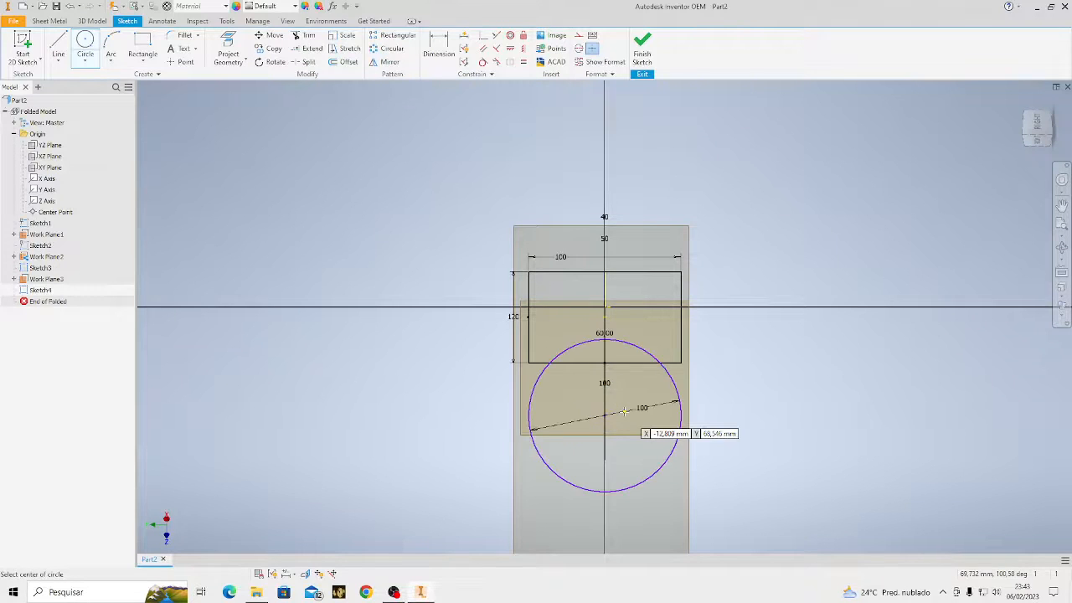
{"action": "key", "text": "Escape"}
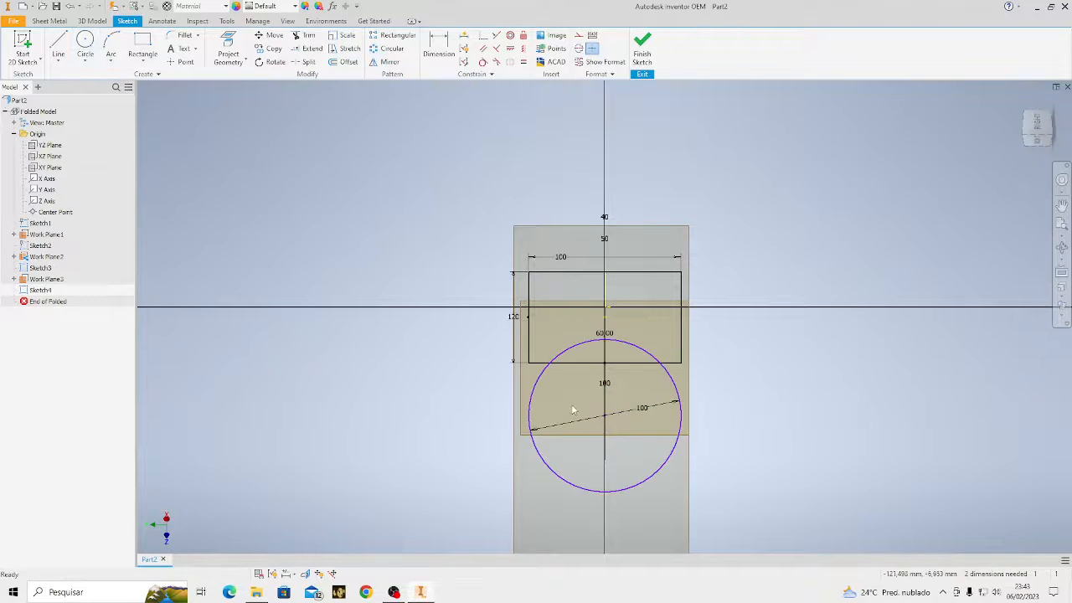
Make the circle tangent to the short line at the sloped line's upper end
{"action": "left_click", "coordinate": [483, 62]}
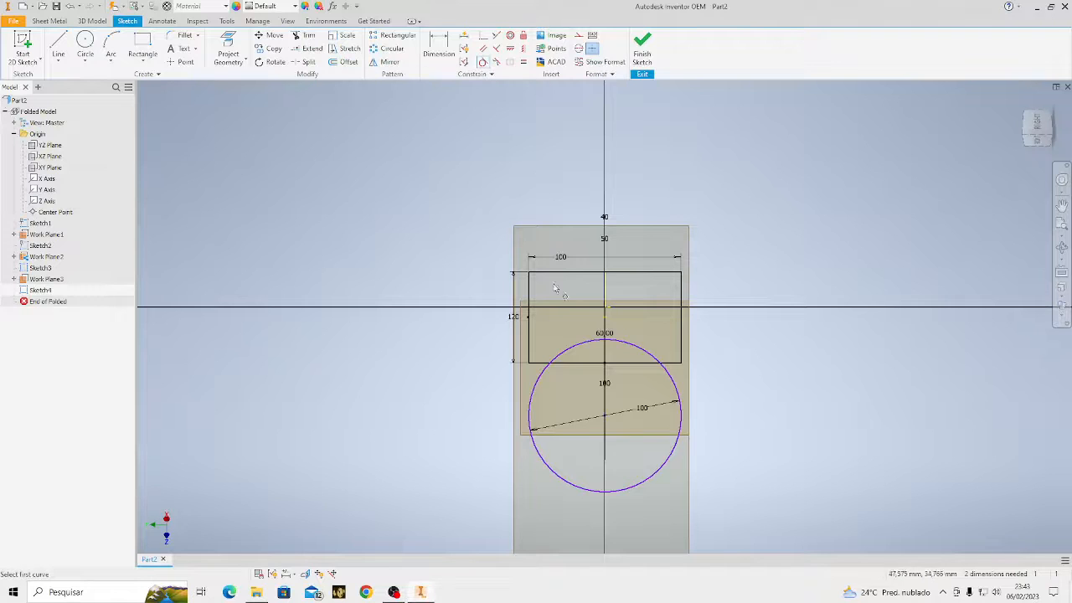
{"action": "left_click", "coordinate": [586, 341]}
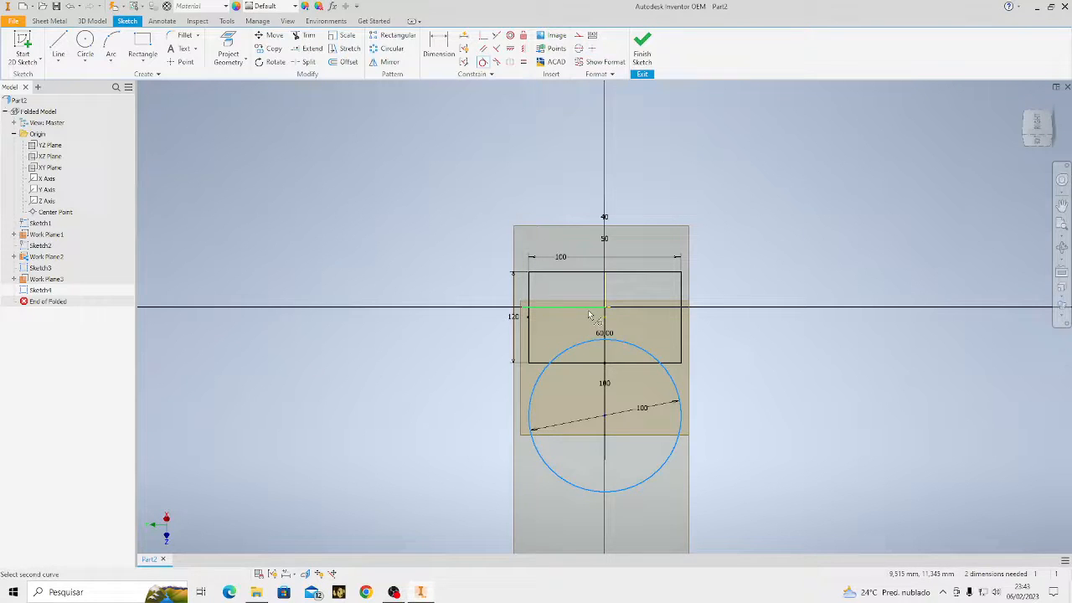
{"action": "left_click", "coordinate": [588, 315]}
{"action": "key", "text": "Escape"}
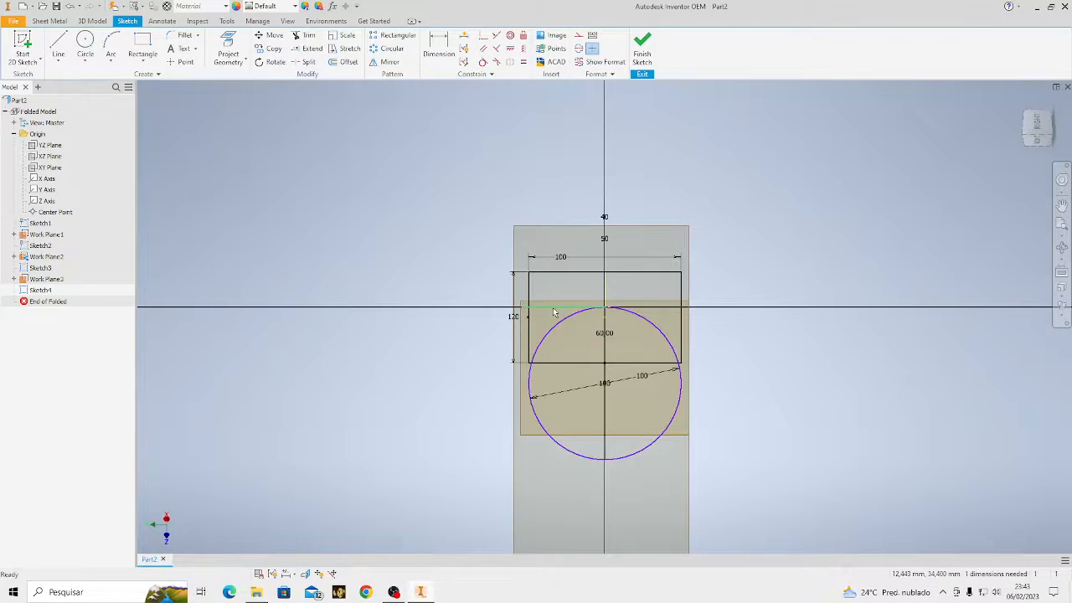
Convert the projected short line touching the circle to construction geometry and finish the sketch
{"action": "left_click", "coordinate": [578, 35]}
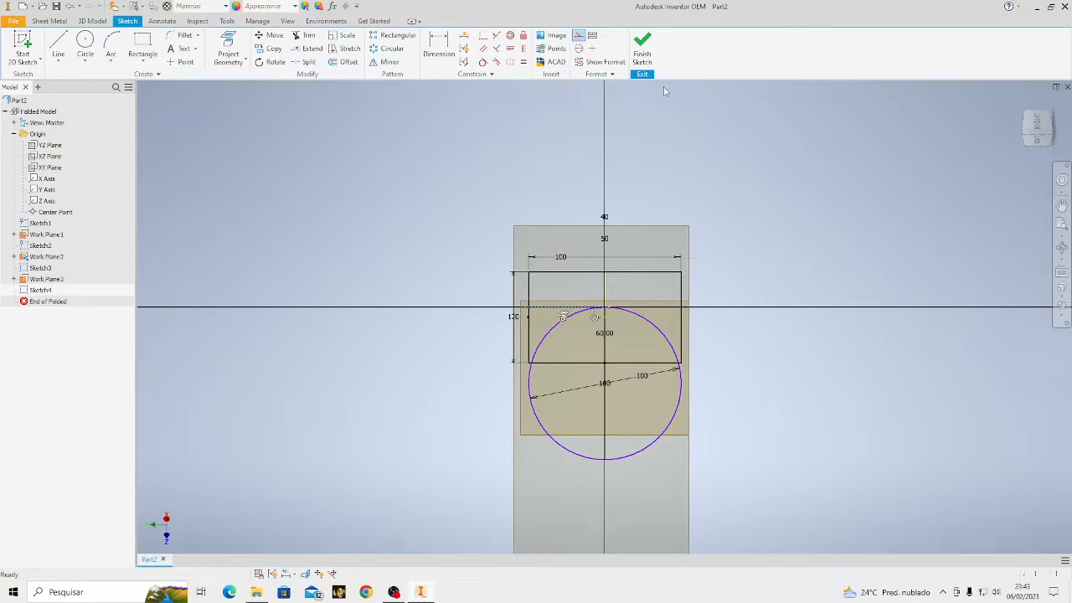
{"action": "left_click", "coordinate": [642, 46]}
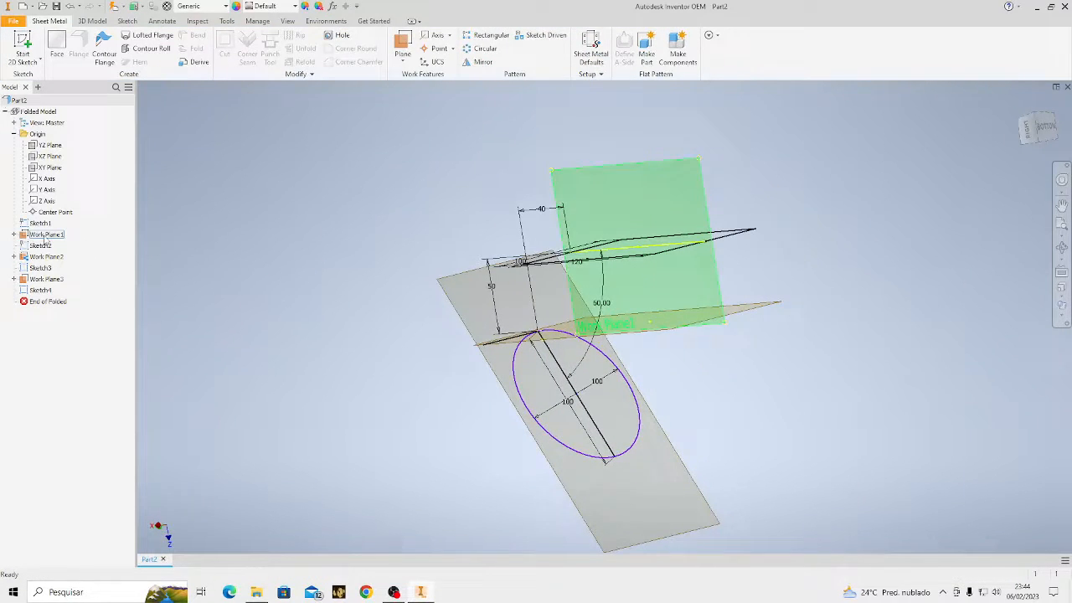
Hide Work Plane1, Work Plane2 and Work Plane3 together with Sketch2 and Sketch3, leaving the rectangle and circle sketches shown
{"action": "left_click", "coordinate": [46, 235]}
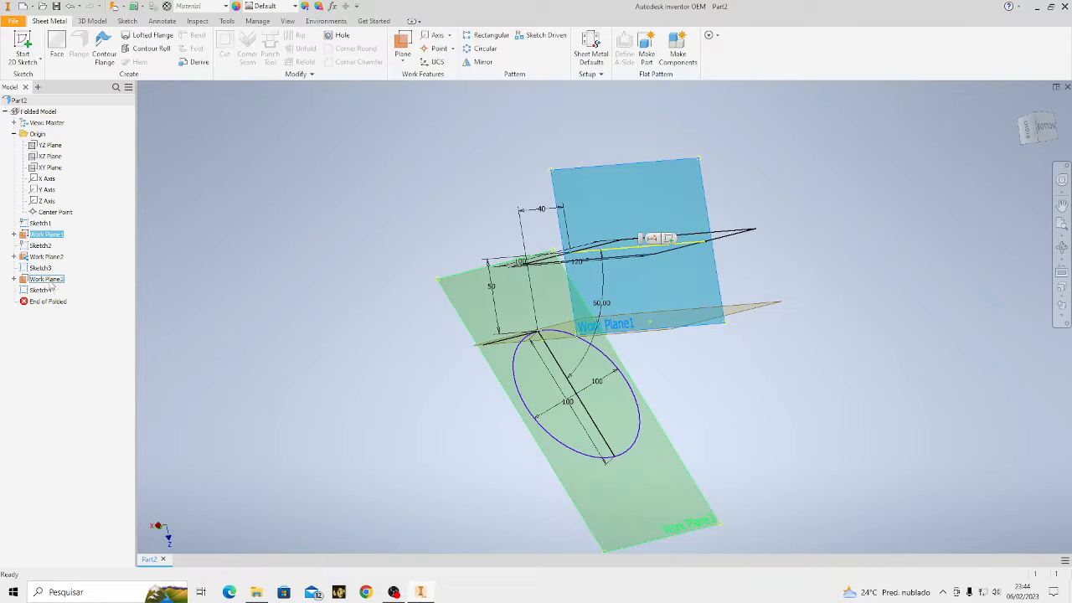
{"action": "left_click", "coordinate": [47, 279], "text": "shift"}
{"action": "right_click", "coordinate": [51, 283]}
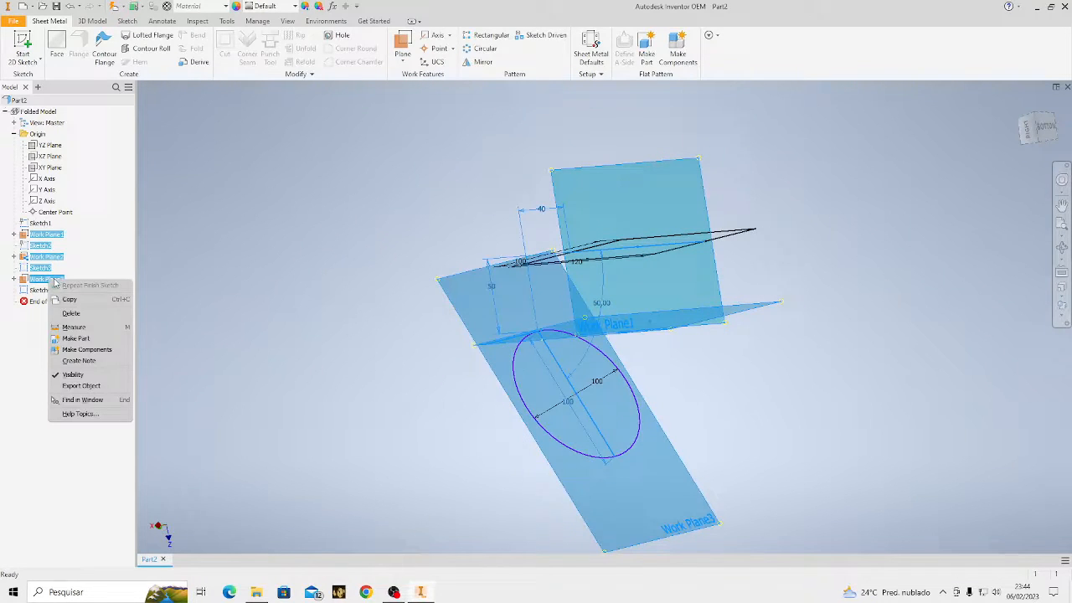
{"action": "left_click", "coordinate": [74, 374]}
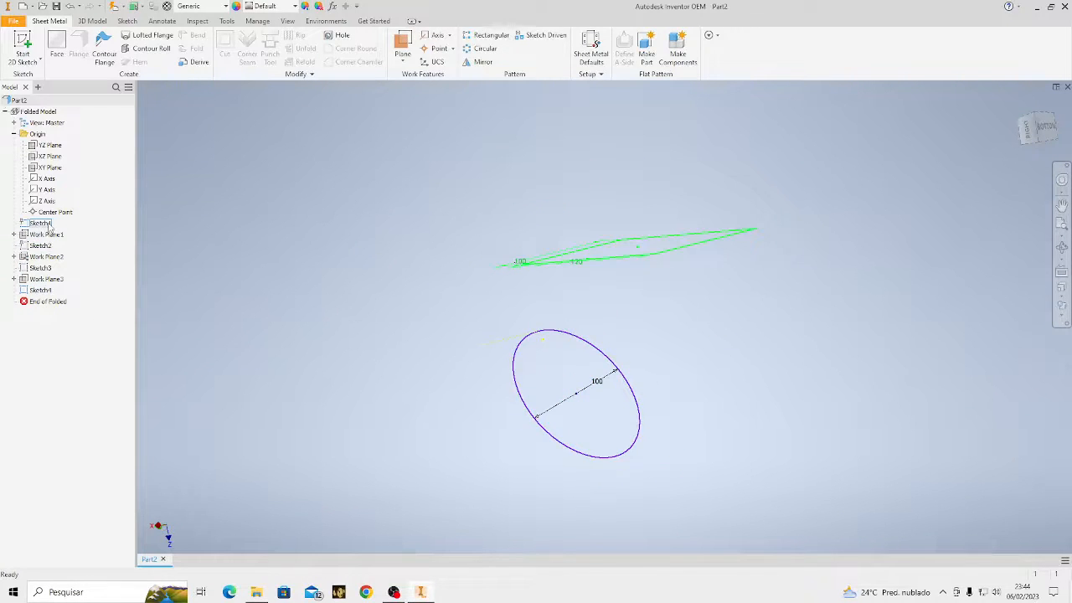
Create a lofted flange between the 120 x 100 mm rectangle and the circle with a 0.5 mm chord tolerance
{"action": "left_click", "coordinate": [1061, 248]}
{"action": "left_click_drag", "start_coordinate": [806, 299], "coordinate": [675, 344]}
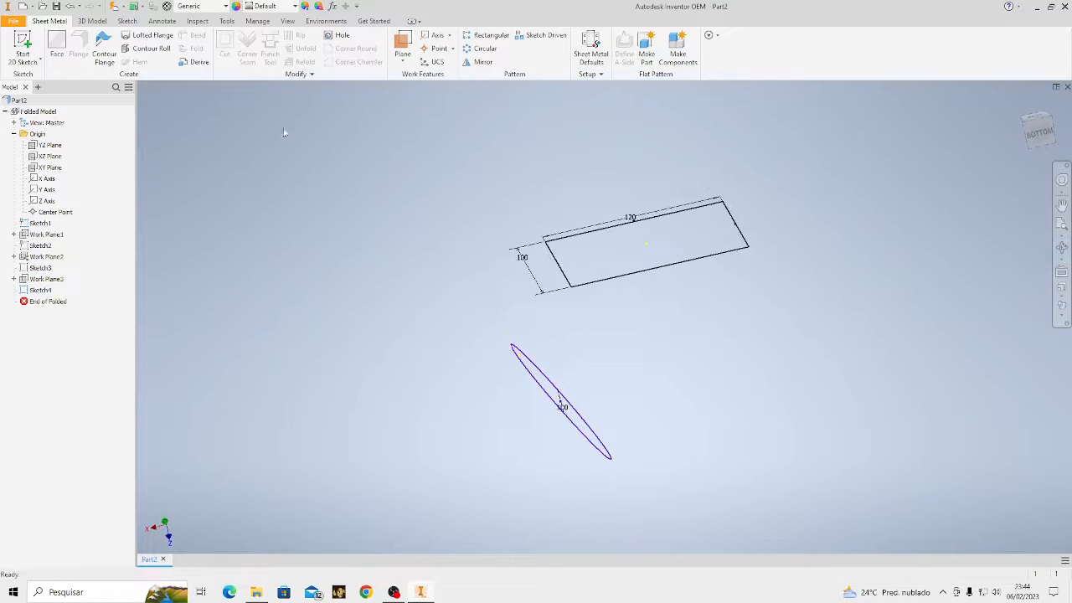
{"action": "left_click", "coordinate": [138, 37]}
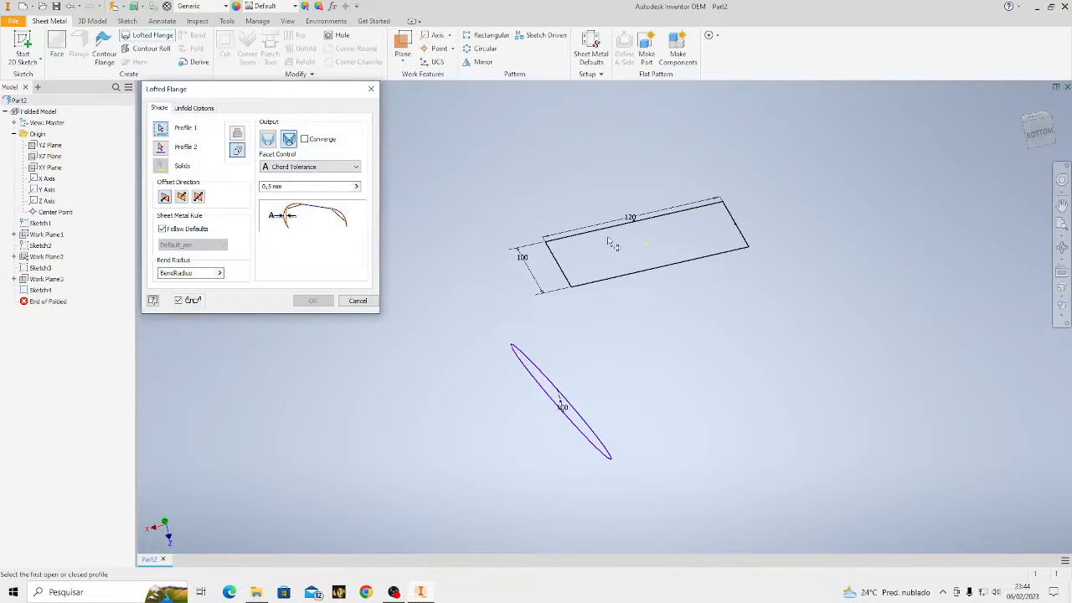
{"action": "left_click", "coordinate": [626, 276]}
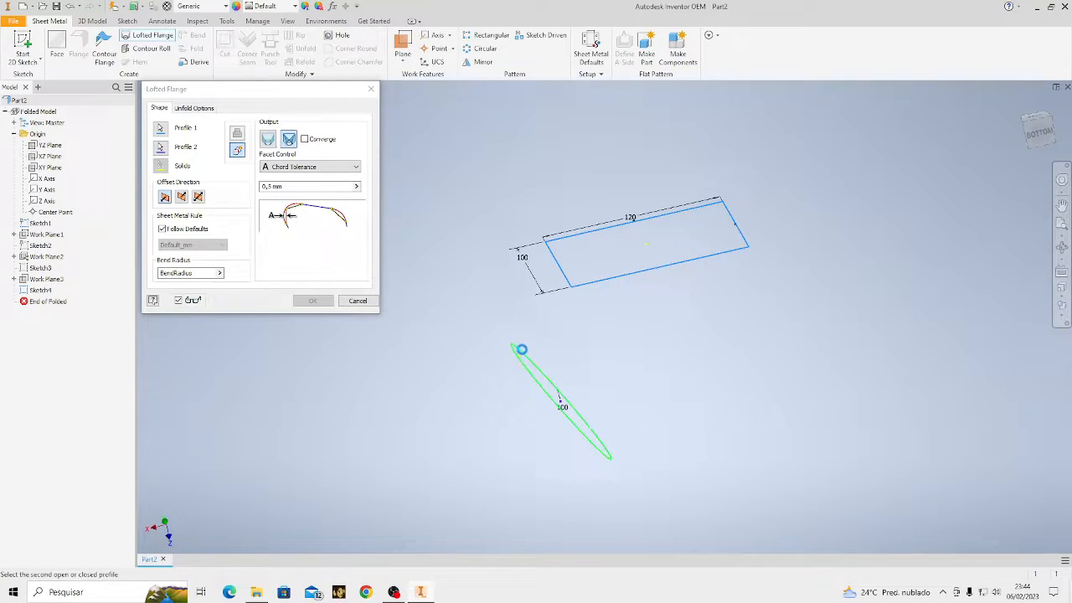
{"action": "left_click", "coordinate": [519, 340]}
{"action": "left_click", "coordinate": [313, 300]}
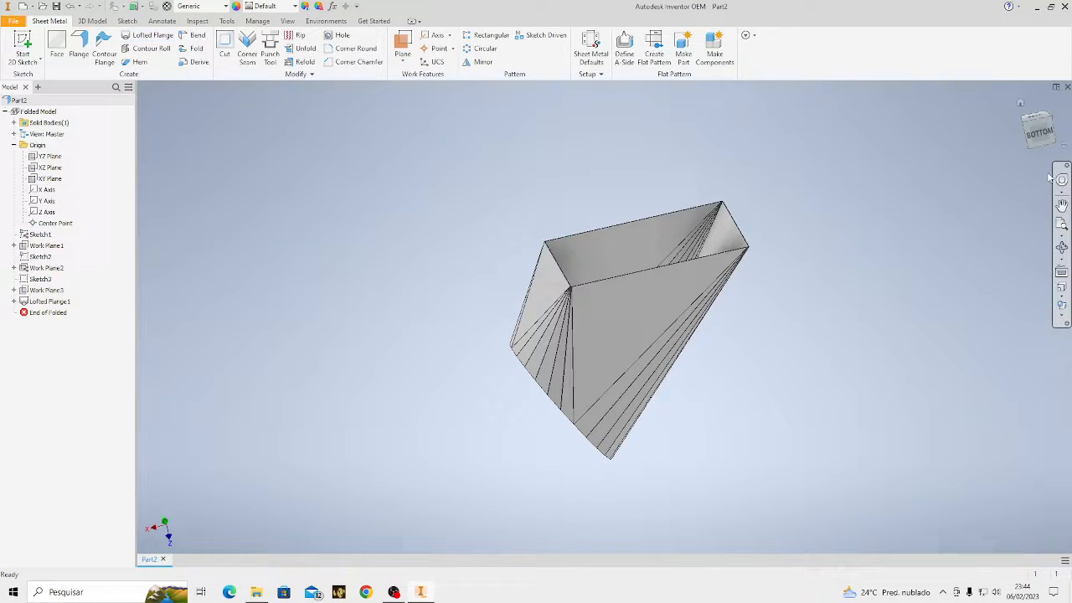
Override the sheet metal rule's thickness with a custom value in the Sheet Metal Defaults
{"action": "left_click", "coordinate": [1042, 138]}
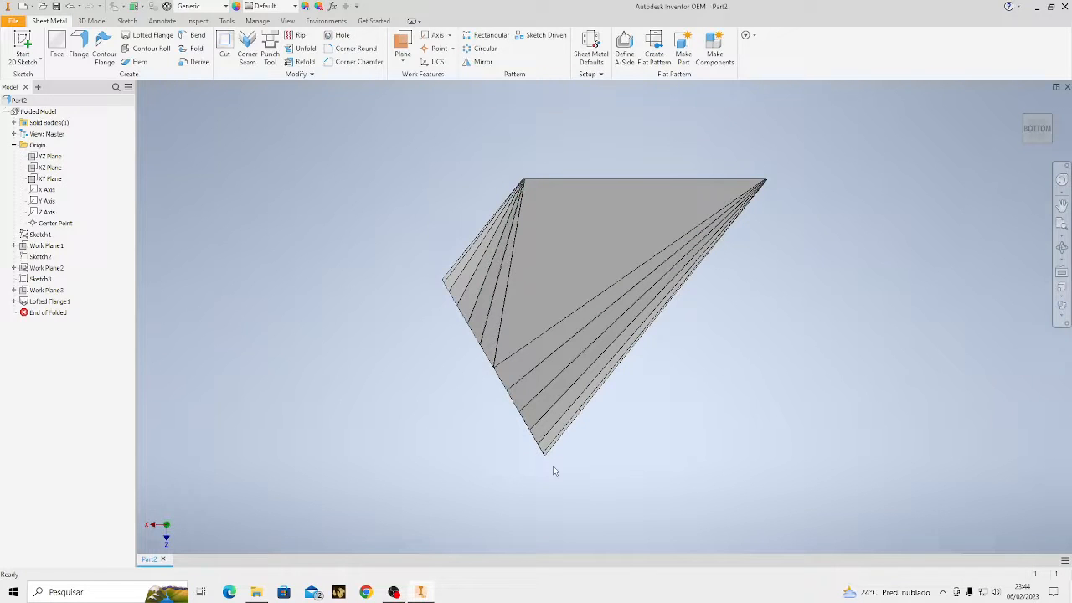
{"action": "left_click", "coordinate": [1061, 247]}
{"action": "left_click_drag", "start_coordinate": [672, 316], "coordinate": [703, 251]}
{"action": "left_click", "coordinate": [590, 50]}
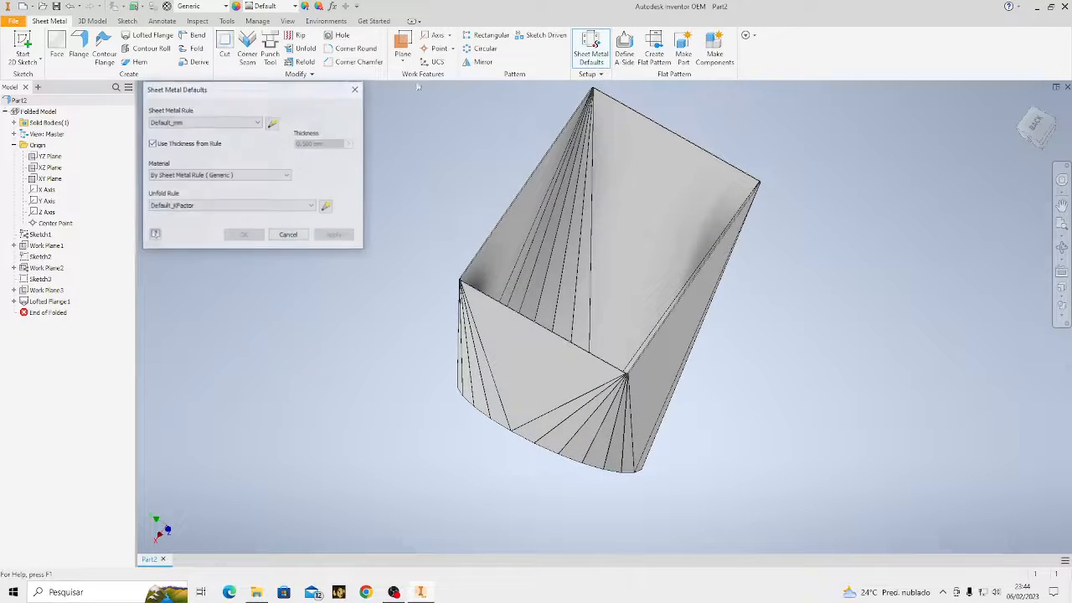
{"action": "left_click", "coordinate": [173, 145]}
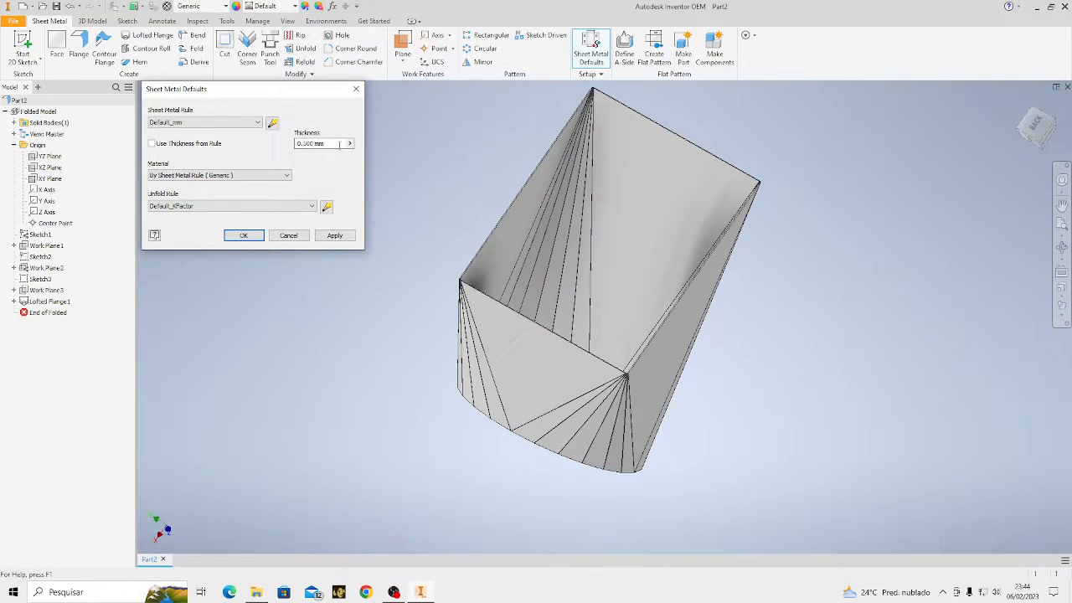
{"action": "left_click", "coordinate": [339, 144]}
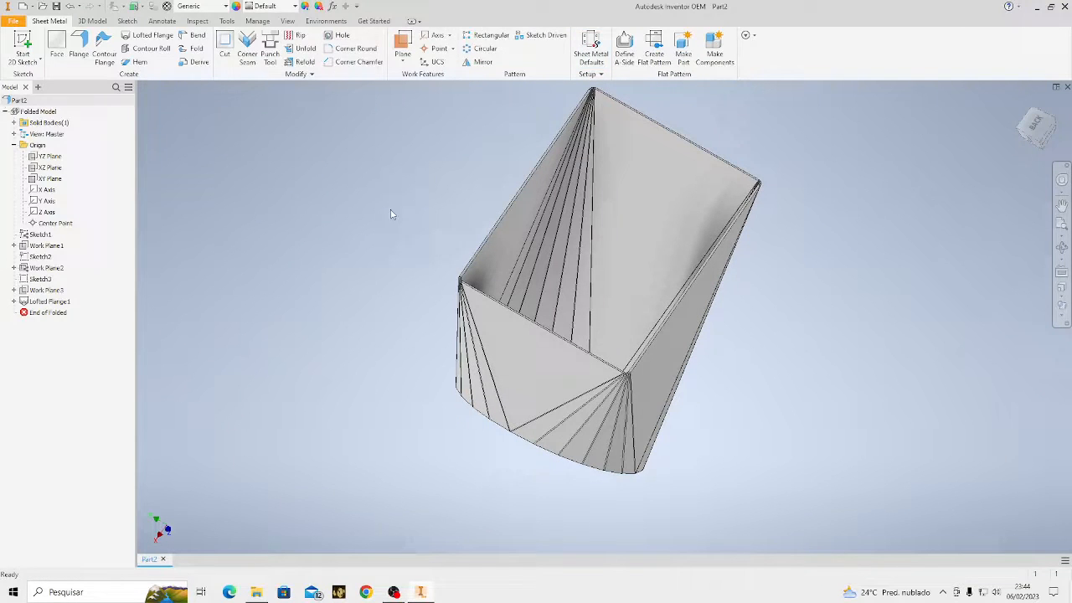
Make Work Plane1 visible and start a new sketch on it
{"action": "left_click", "coordinate": [1061, 245]}
{"action": "left_click_drag", "start_coordinate": [677, 395], "coordinate": [723, 400]}
{"action": "key", "text": "Escape"}
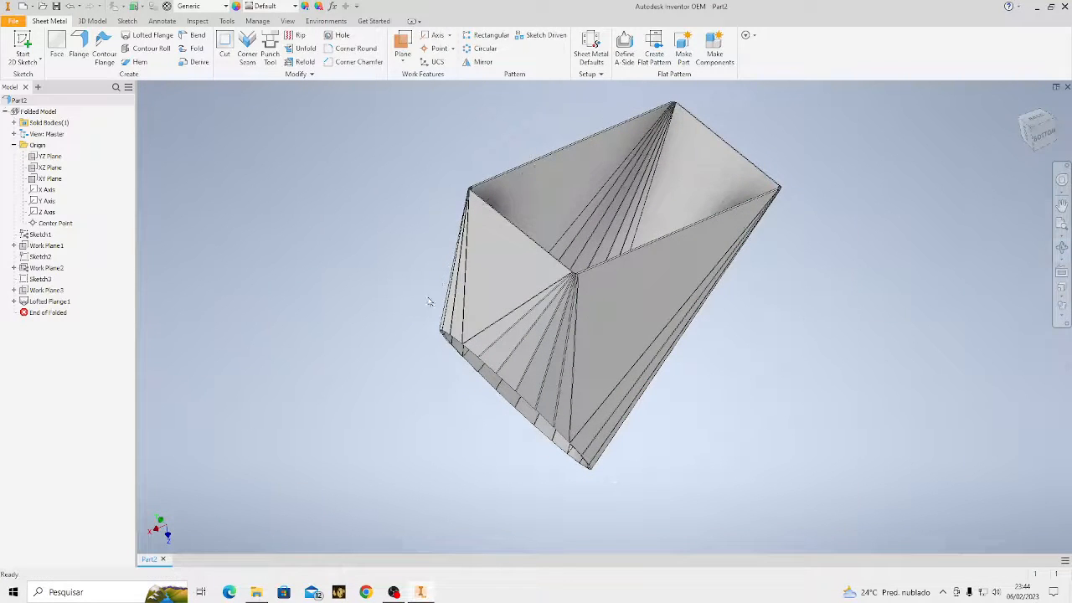
{"action": "right_click", "coordinate": [41, 246]}
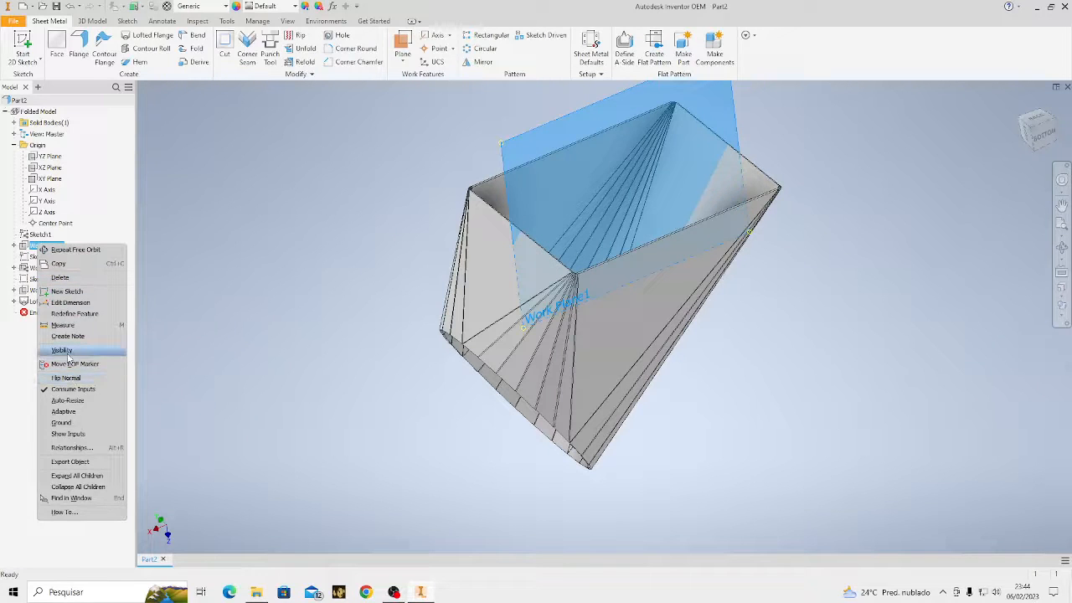
{"action": "left_click", "coordinate": [283, 275]}
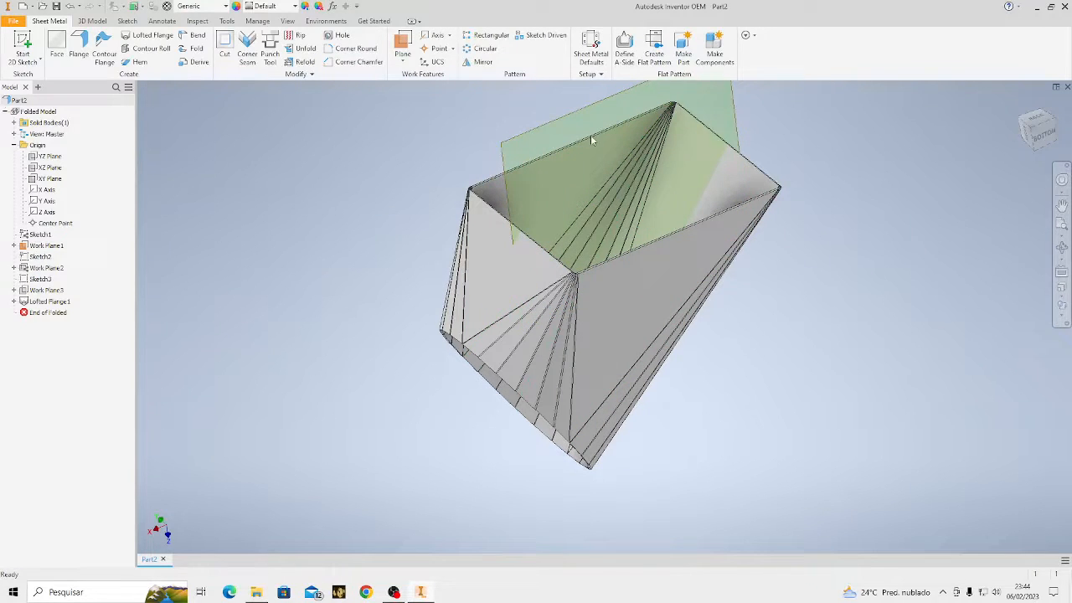
{"action": "left_click", "coordinate": [1028, 134]}
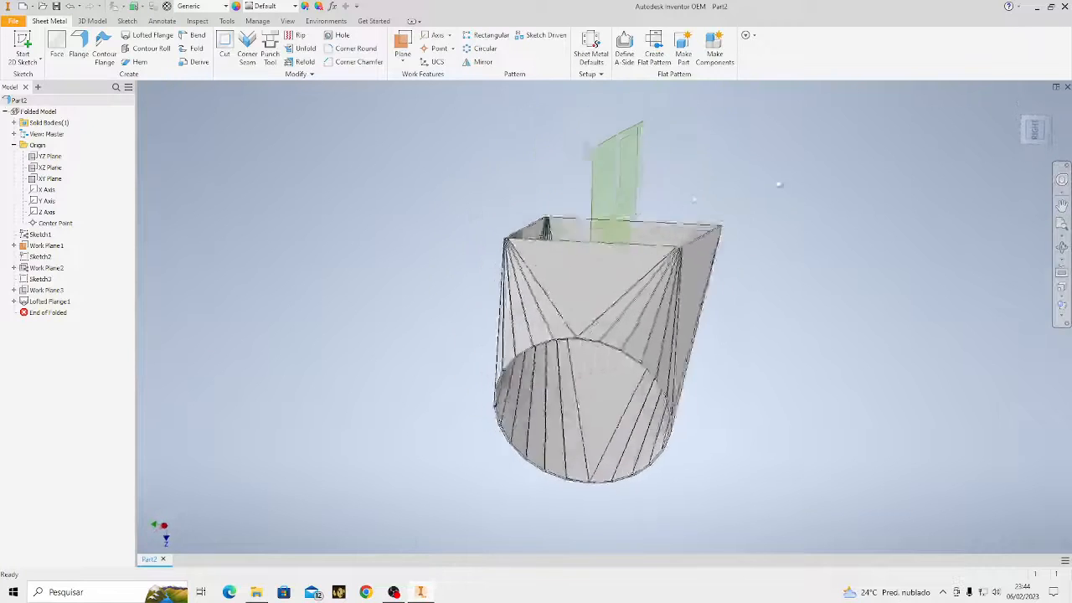
{"action": "left_click", "coordinate": [1045, 122]}
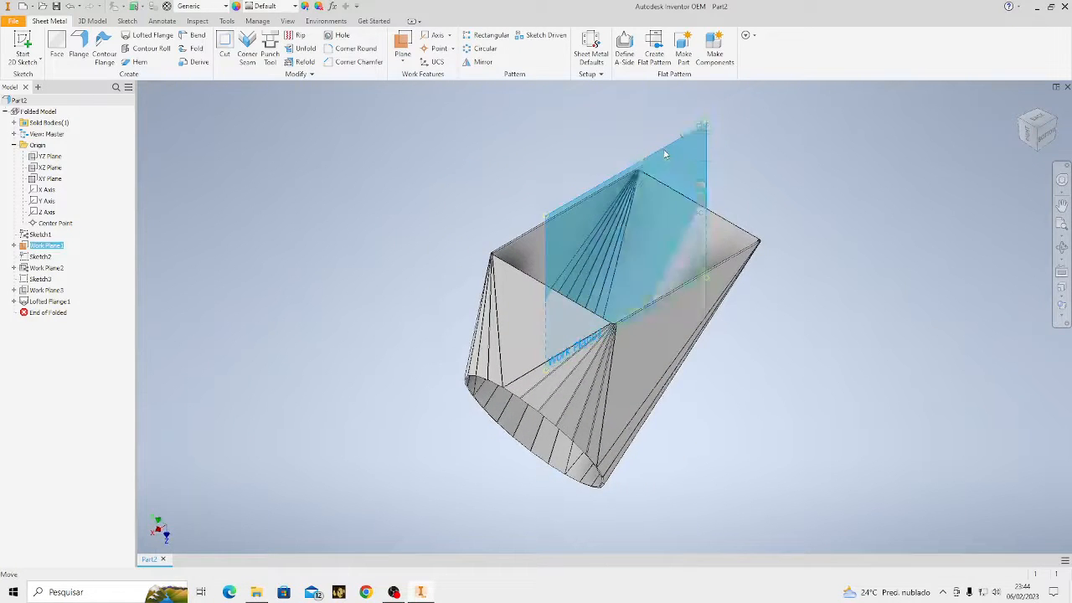
{"action": "right_click", "coordinate": [664, 154]}
{"action": "left_click", "coordinate": [667, 182]}
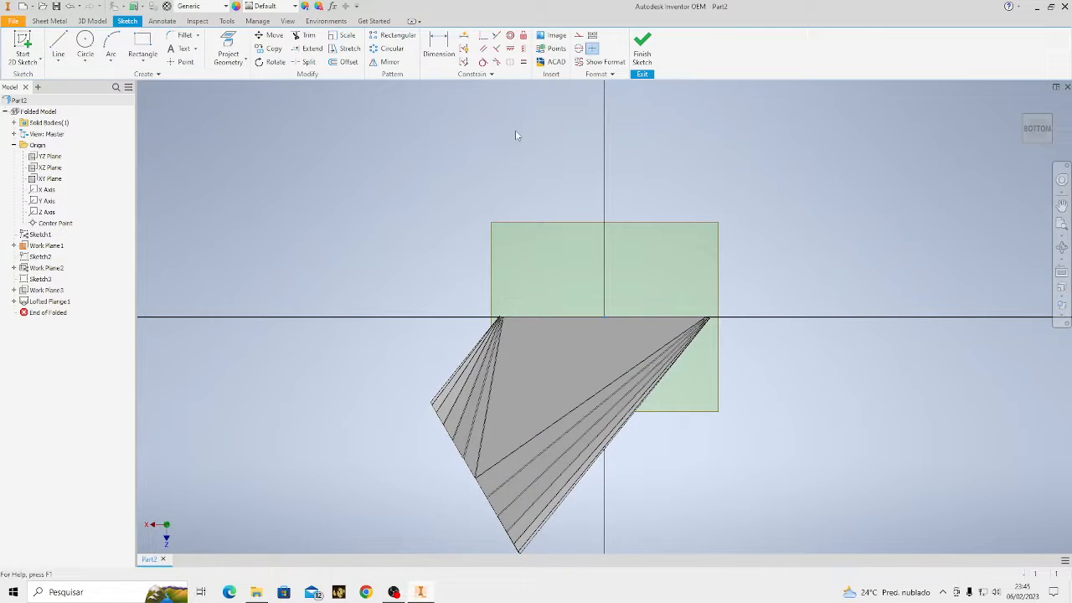
Draw a rectangle that fully encloses the lofted flange on Work Plane1 and finish the sketch
{"action": "left_click", "coordinate": [143, 47]}
{"action": "left_click", "coordinate": [297, 148]}
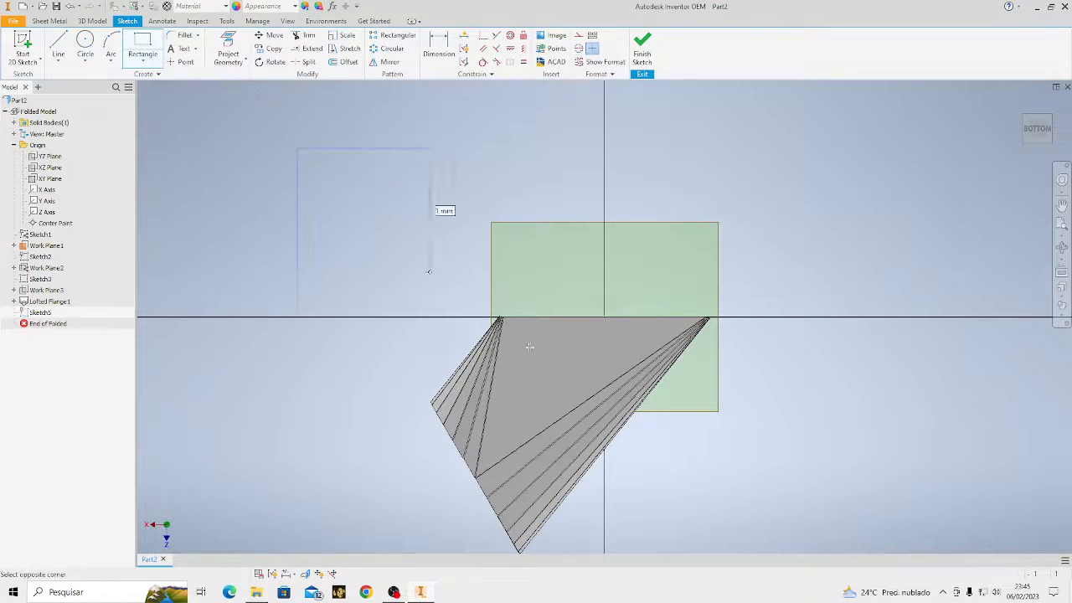
{"action": "scroll", "coordinate": [800, 414], "scroll_direction": "down", "scroll_amount": 3}
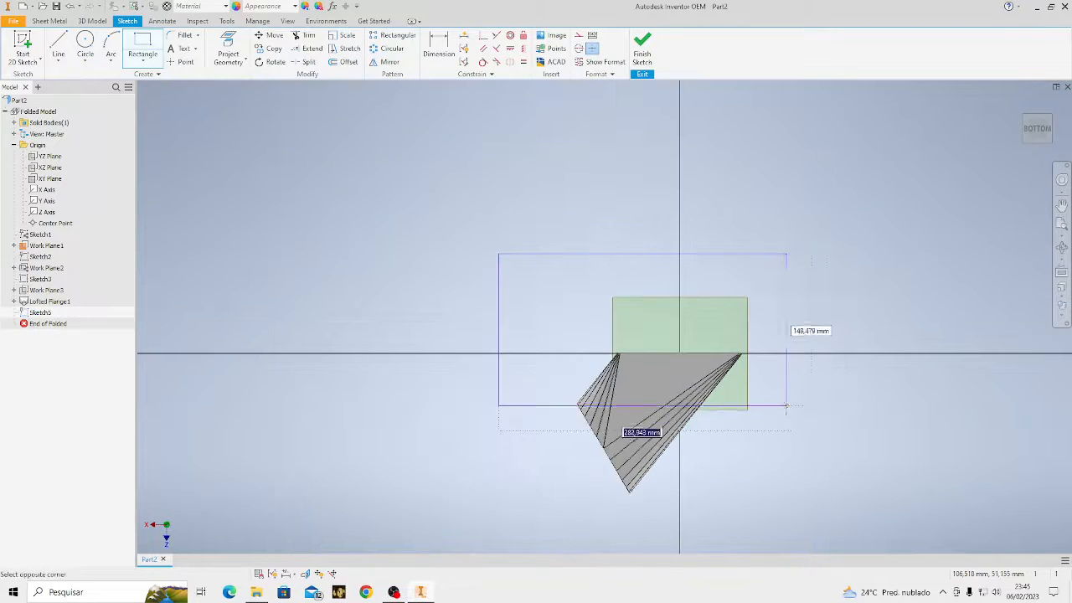
{"action": "left_click", "coordinate": [815, 498]}
{"action": "key", "text": "Escape"}
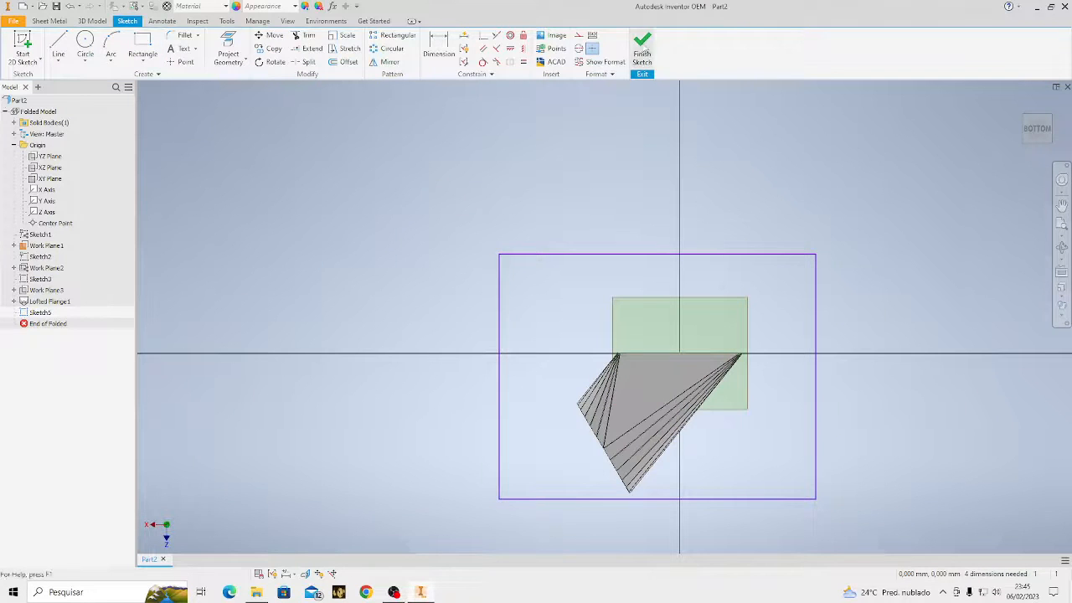
{"action": "left_click", "coordinate": [642, 46]}
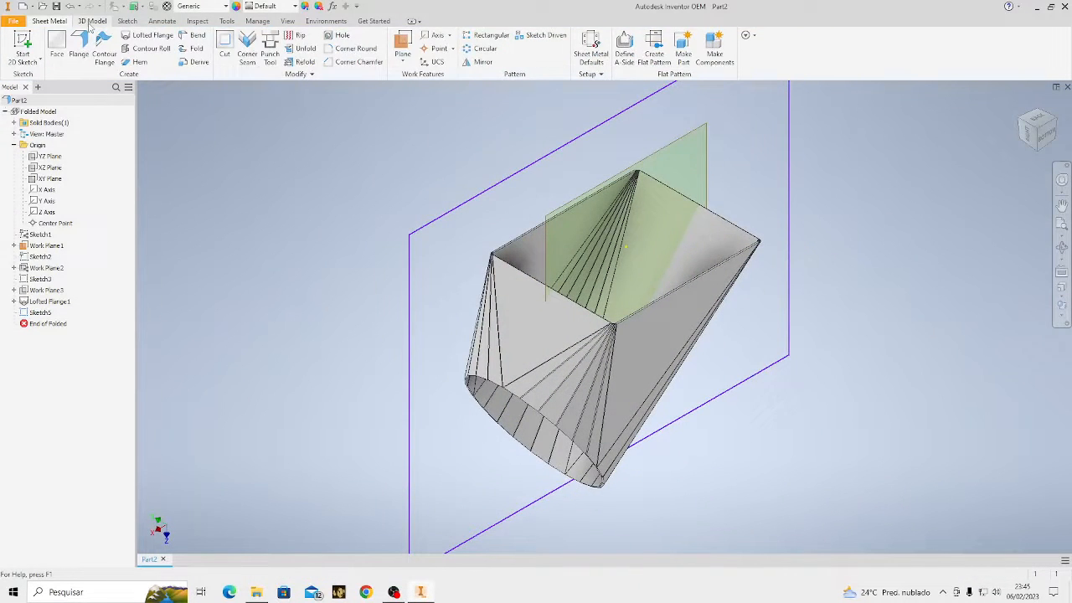
Cut away one half of the flange with a flipped, through-all extrusion of the rectangle, and hide Work Plane1
{"action": "left_click", "coordinate": [58, 49]}
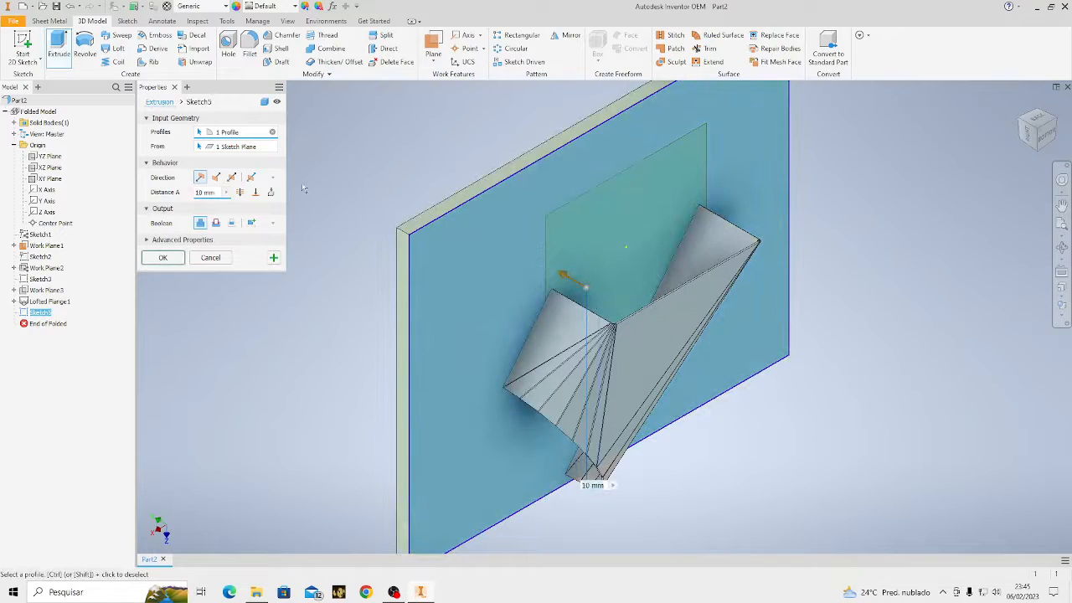
{"action": "left_click", "coordinate": [238, 192]}
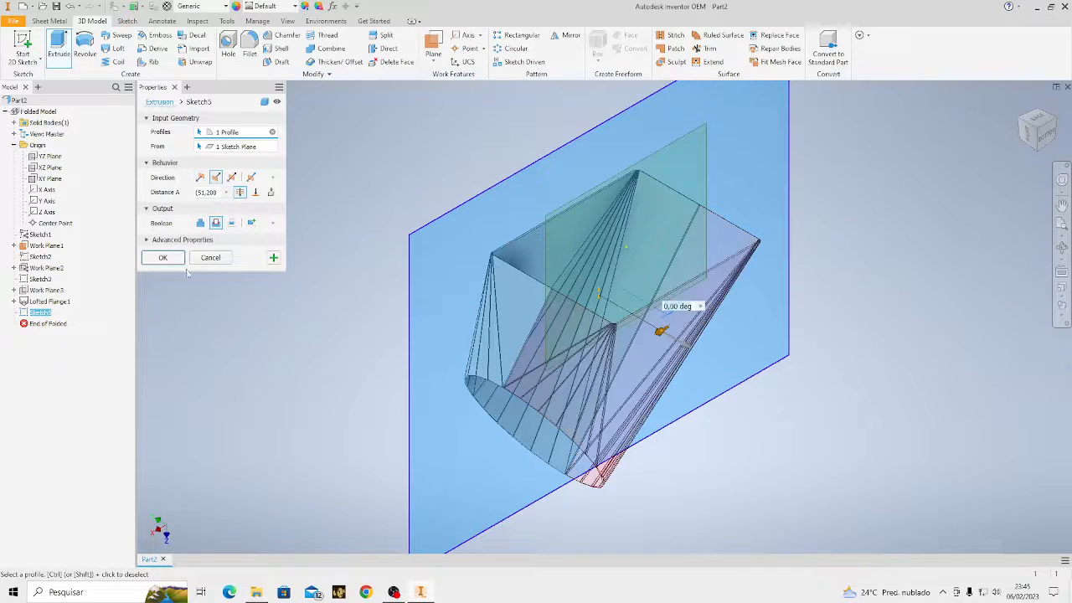
{"action": "left_click", "coordinate": [215, 223]}
{"action": "left_click", "coordinate": [164, 258]}
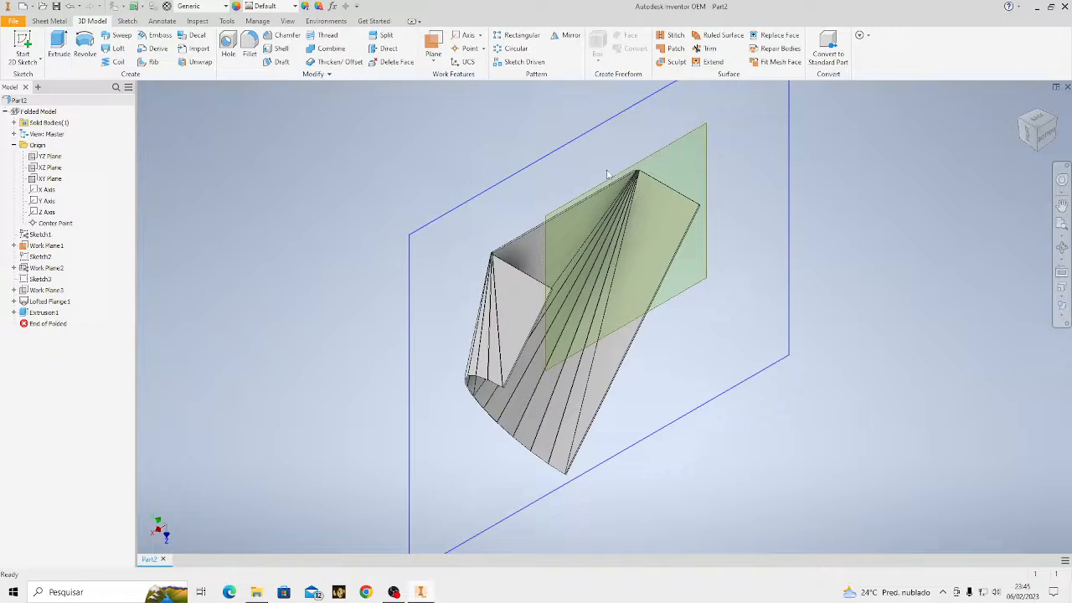
{"action": "right_click", "coordinate": [42, 245]}
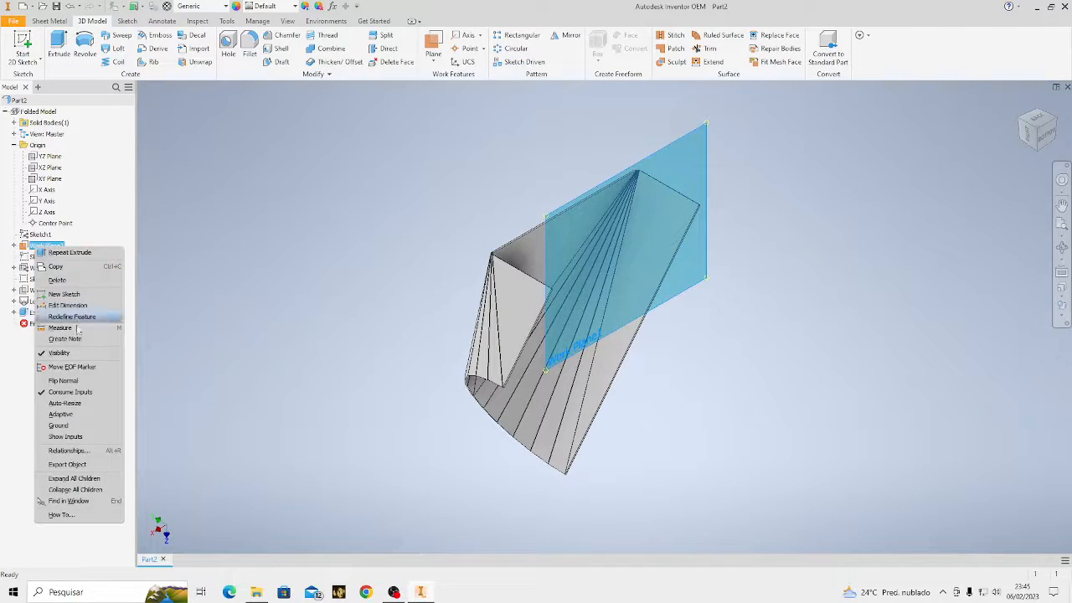
{"action": "left_click", "coordinate": [77, 353]}
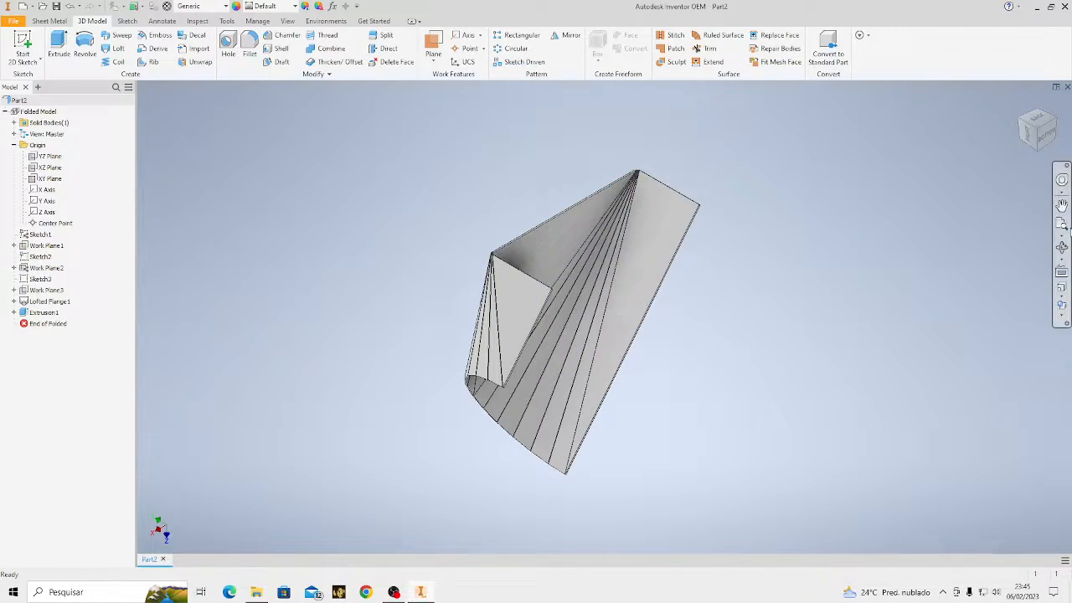
Create the flat pattern of the half flange, view it at an angle and return to the folded part
{"action": "left_click", "coordinate": [1060, 247]}
{"action": "left_click_drag", "start_coordinate": [686, 322], "coordinate": [663, 295]}
{"action": "key", "text": "Escape"}
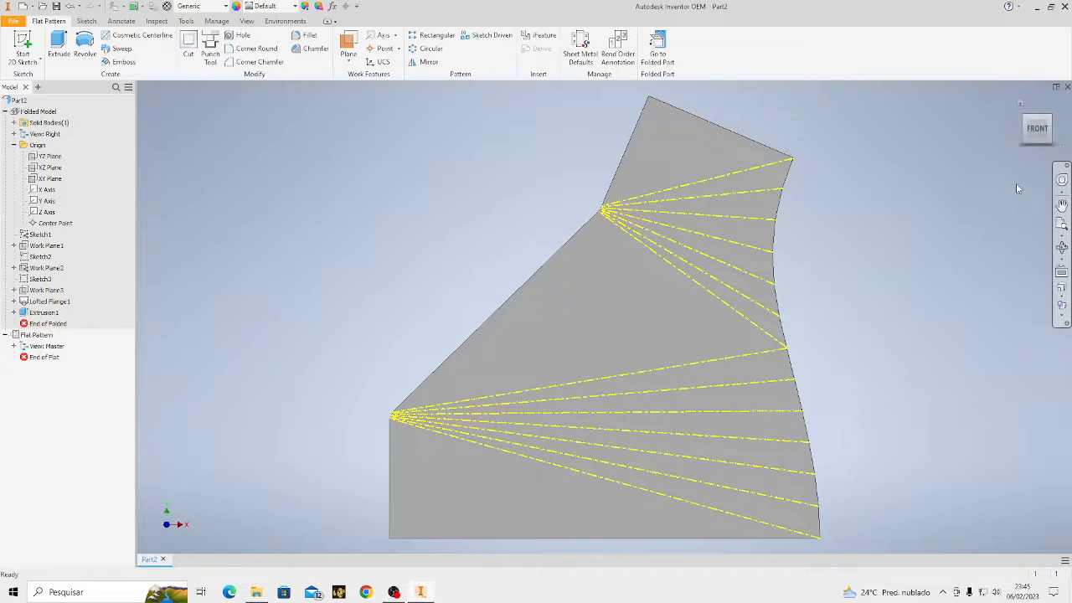
{"action": "left_click", "coordinate": [1037, 129]}
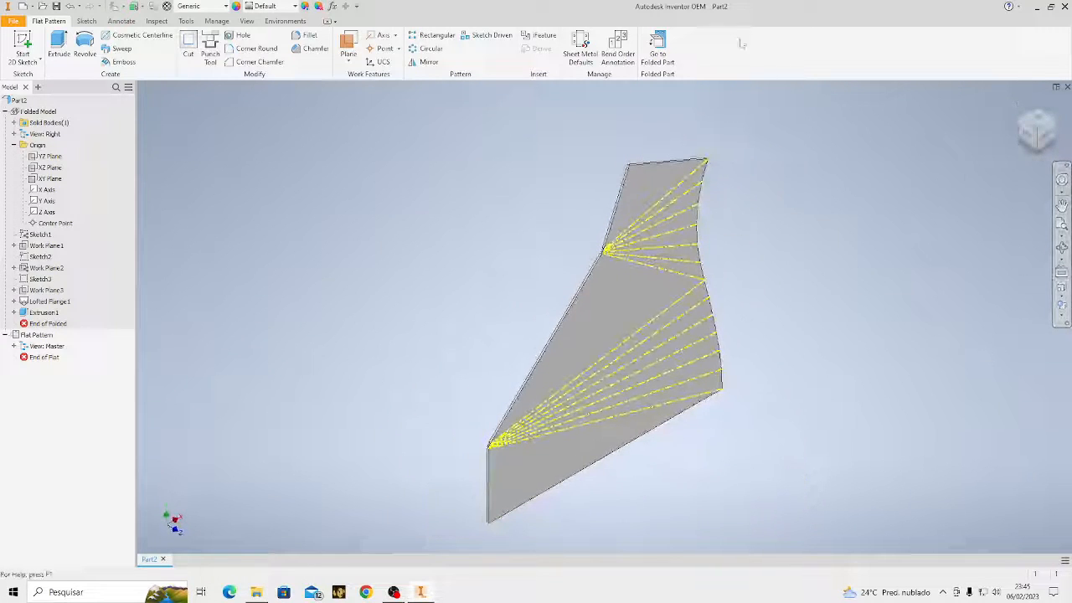
{"action": "left_click", "coordinate": [657, 49]}
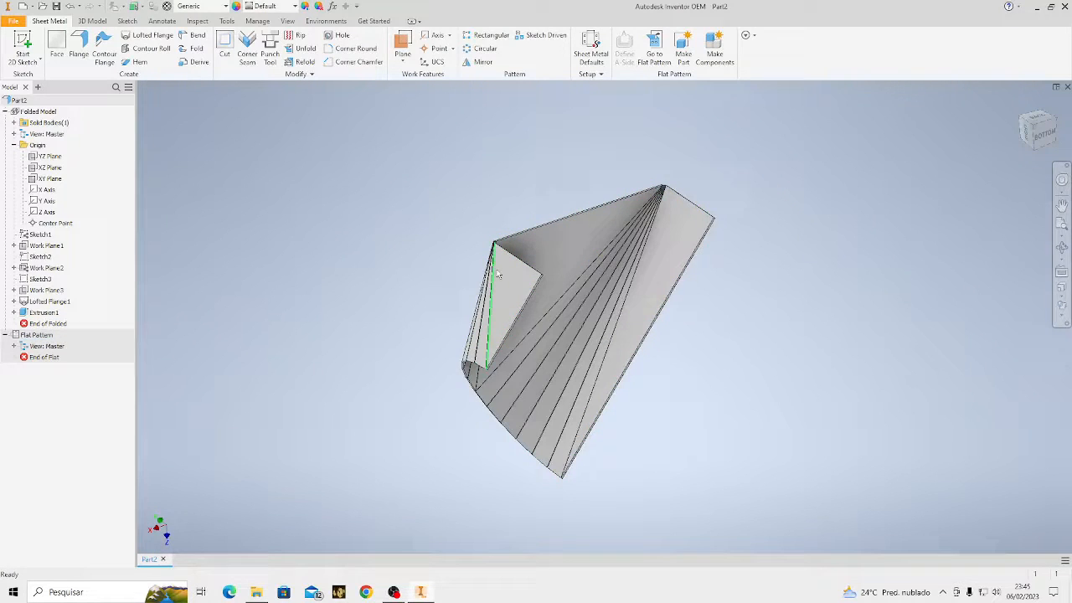
Inspect the folded half, and undo the flat pattern, the hiding of Work Plane1 and the extruded cut
{"action": "left_click", "coordinate": [1061, 248]}
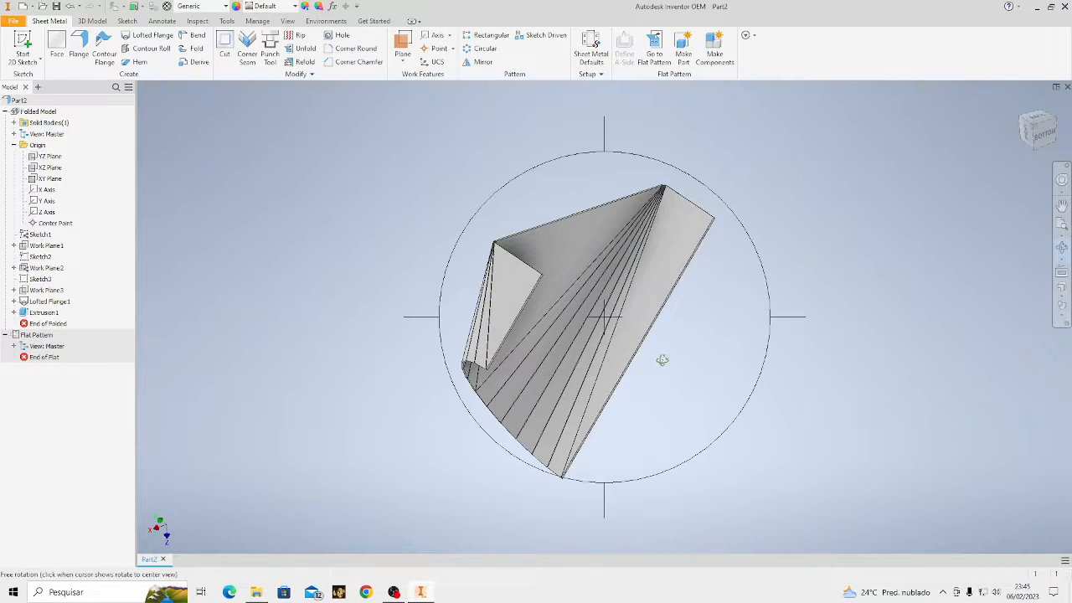
{"action": "left_click_drag", "start_coordinate": [660, 359], "coordinate": [655, 287]}
{"action": "key", "text": "Escape"}
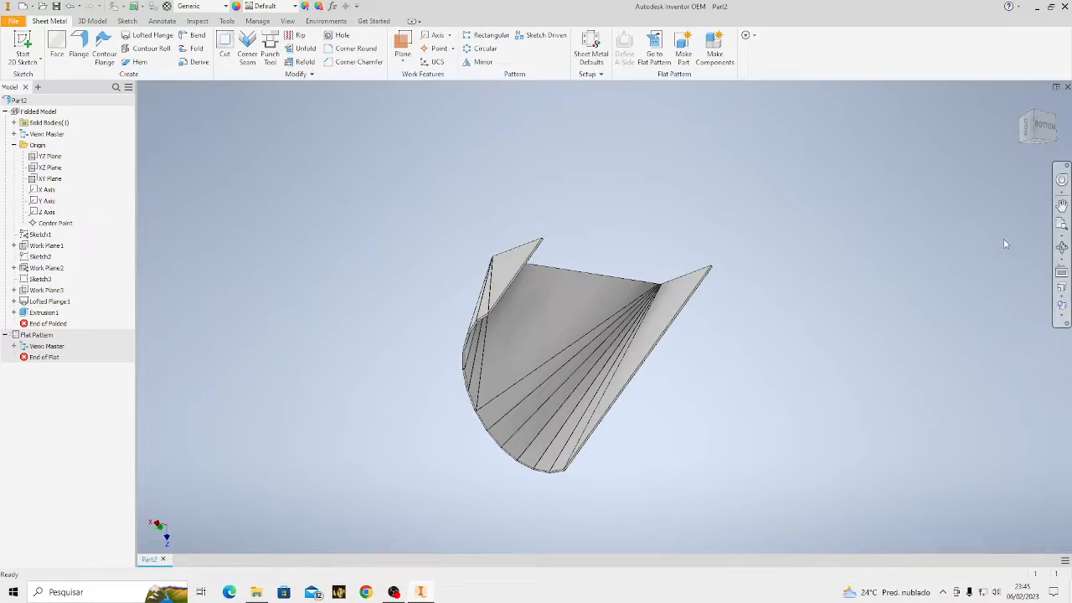
{"action": "left_click", "coordinate": [1060, 247]}
{"action": "left_click_drag", "start_coordinate": [770, 332], "coordinate": [620, 311]}
{"action": "key", "text": "Escape"}
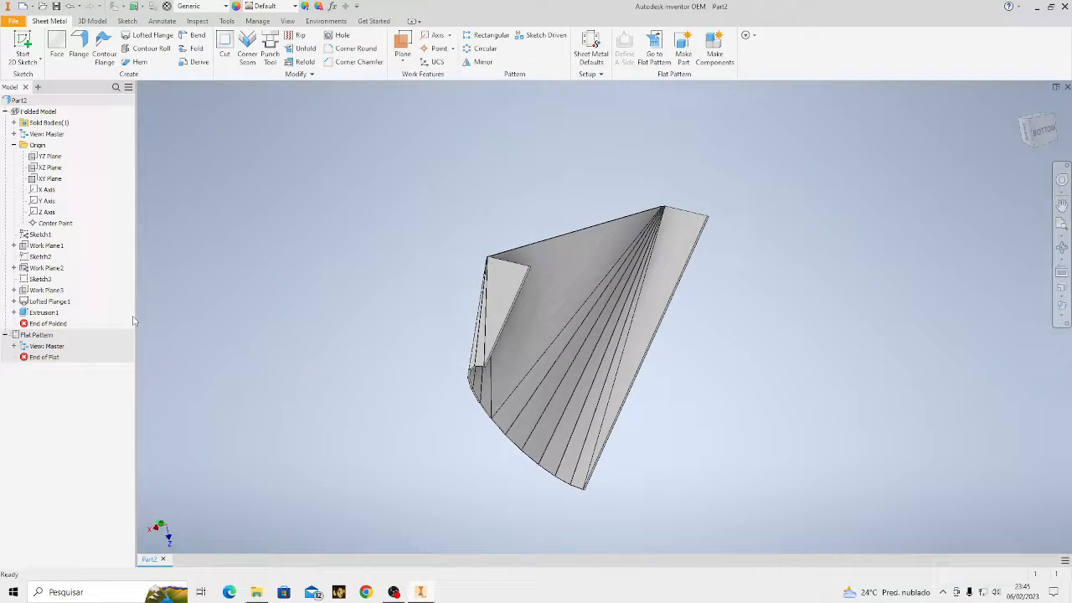
{"action": "key", "text": "ctrl+z"}
{"action": "key", "text": "ctrl+z"}
{"action": "key", "text": "ctrl+z"}
{"action": "key", "text": "ctrl+z"}
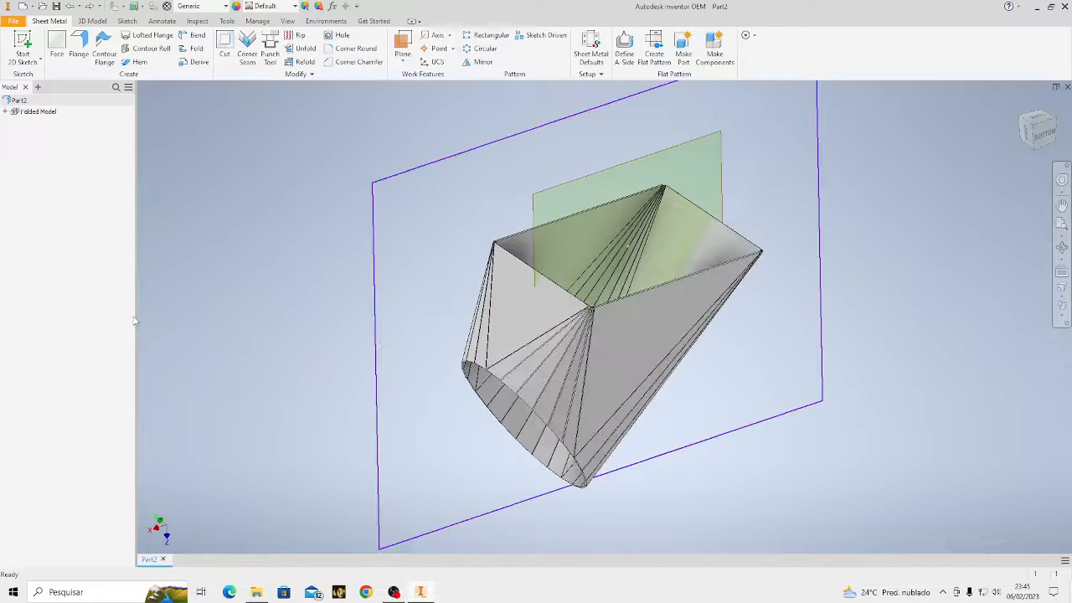
Undo the large rectangle sketch and start a new sketch on the flange's flat triangular side face
{"action": "key", "text": "ctrl+z"}
{"action": "key", "text": "ctrl+z"}
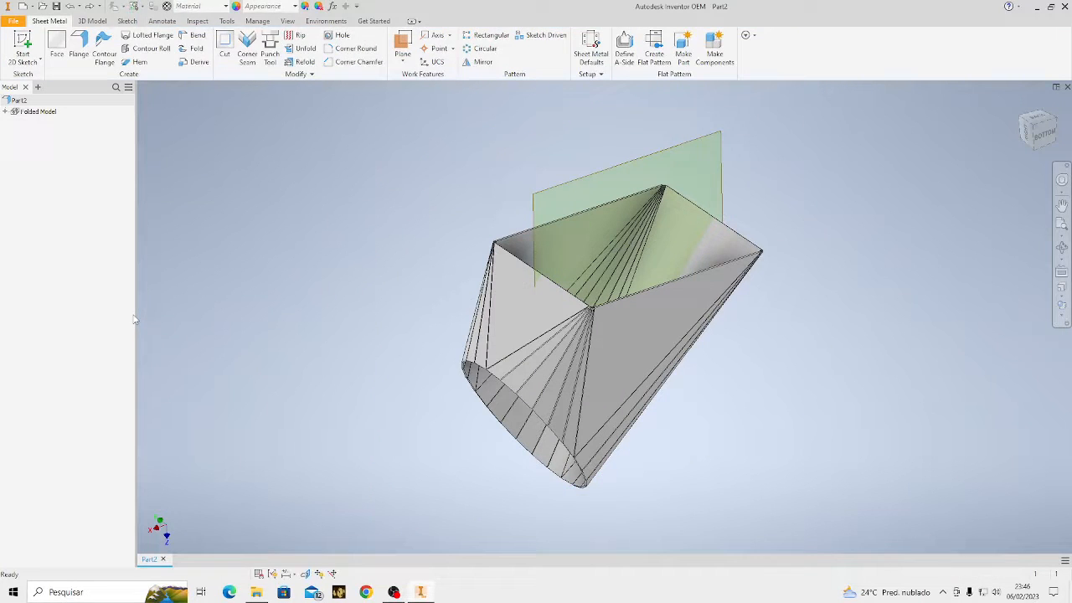
{"action": "right_click", "coordinate": [513, 304]}
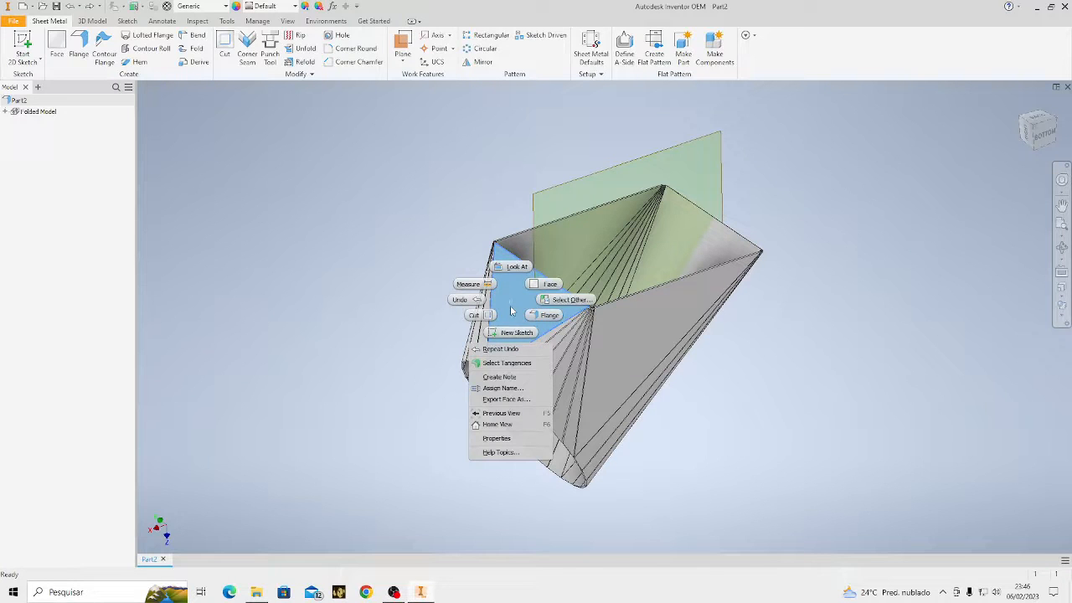
{"action": "left_click", "coordinate": [511, 335]}
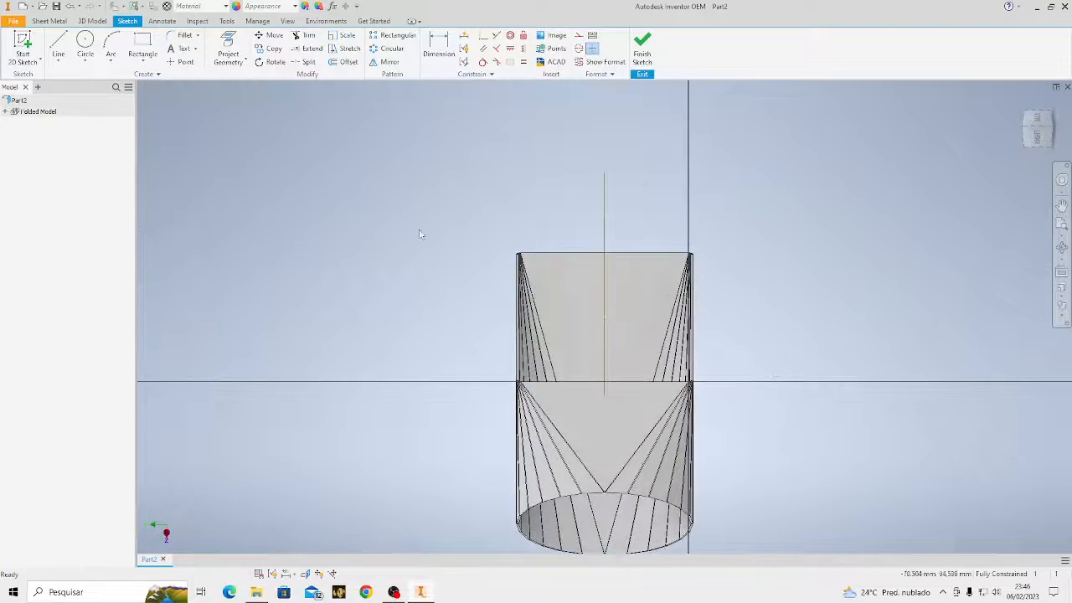
Draw a narrow rectangle about 8 mm wide from just past the triangular face's lower tip to just above its upper edge
{"action": "left_click", "coordinate": [142, 43]}
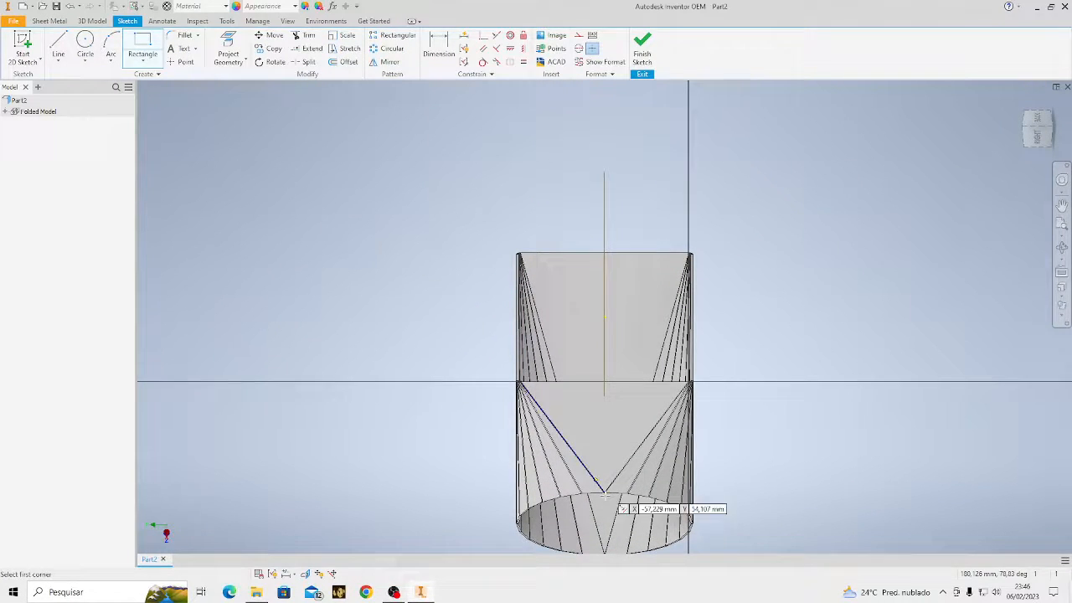
{"action": "scroll", "coordinate": [596, 484], "scroll_direction": "up", "scroll_amount": 5}
{"action": "scroll", "coordinate": [592, 475], "scroll_direction": "down", "scroll_amount": 5}
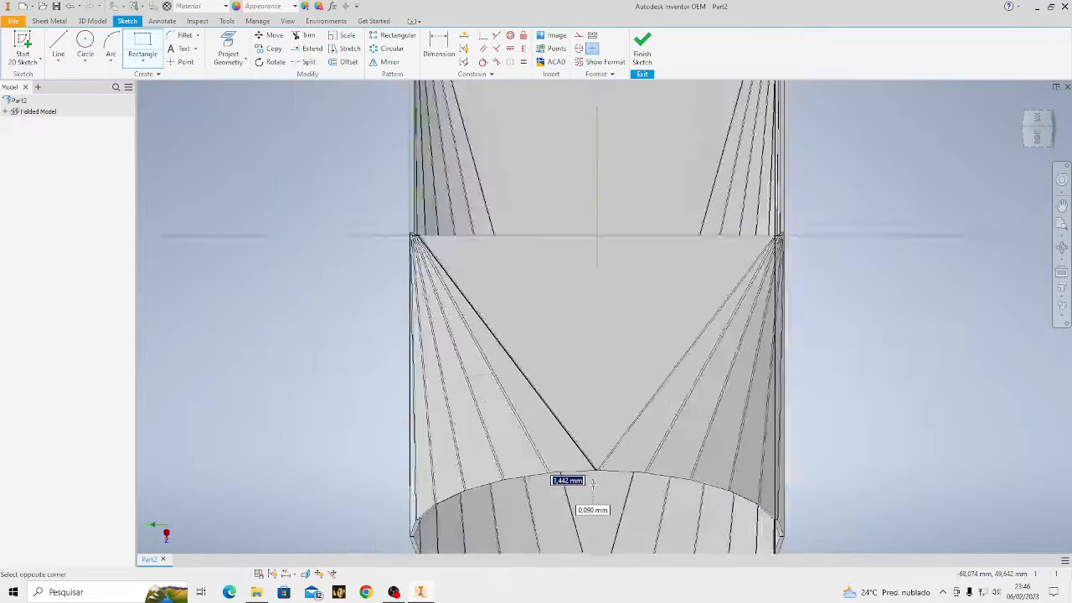
{"action": "left_click", "coordinate": [593, 481]}
{"action": "left_click", "coordinate": [609, 326]}
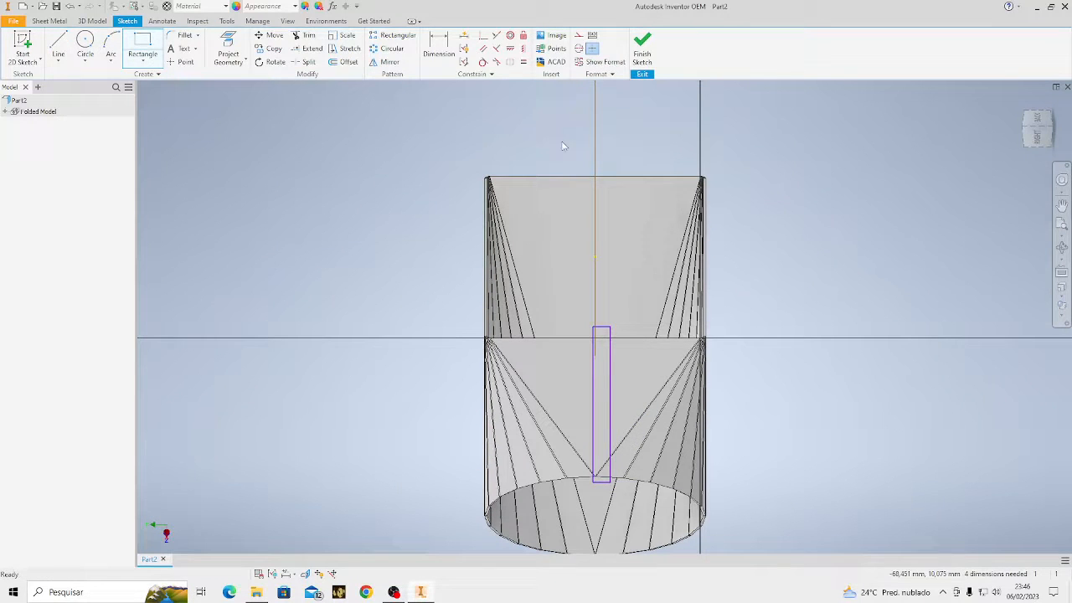
Center the narrow rectangle on the face by aligning the midpoint of its short upper edge with the center point above
{"action": "key", "text": "d"}
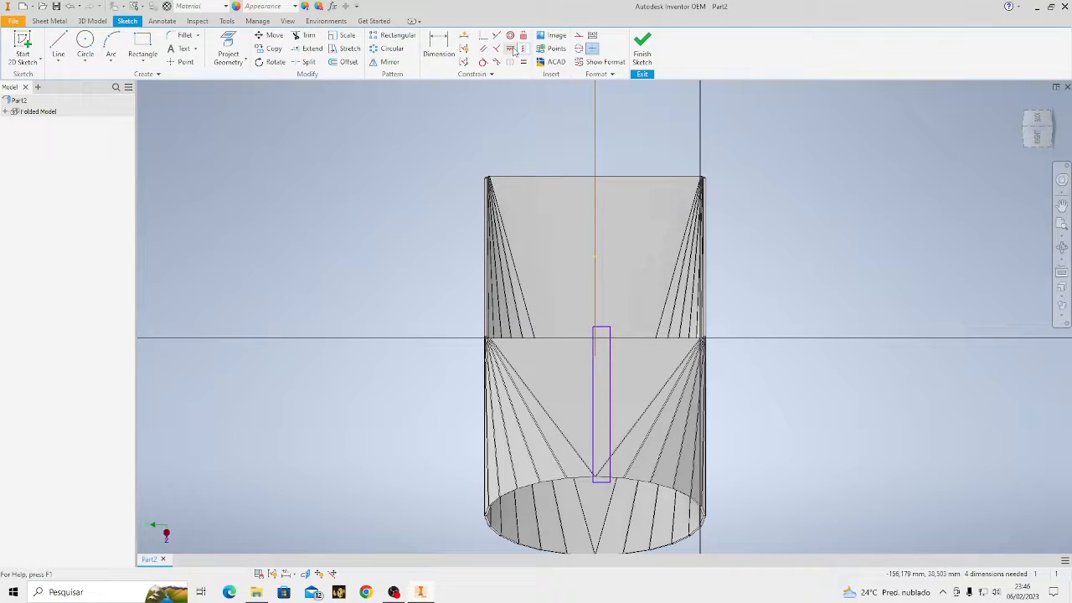
{"action": "left_click", "coordinate": [601, 327]}
{"action": "left_click", "coordinate": [595, 257]}
{"action": "key", "text": "Escape"}
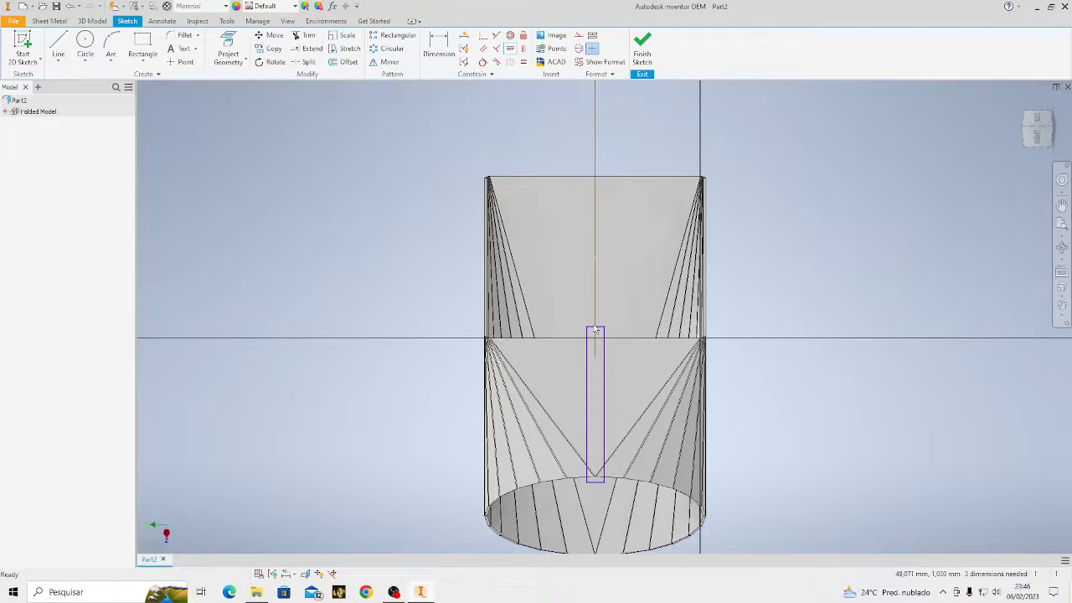
Set the narrow rectangle's width to 0,001 mm and finish the sketch
{"action": "scroll", "coordinate": [595, 331], "scroll_direction": "up", "scroll_amount": 2}
{"action": "key", "text": "d"}
{"action": "left_click", "coordinate": [587, 341]}
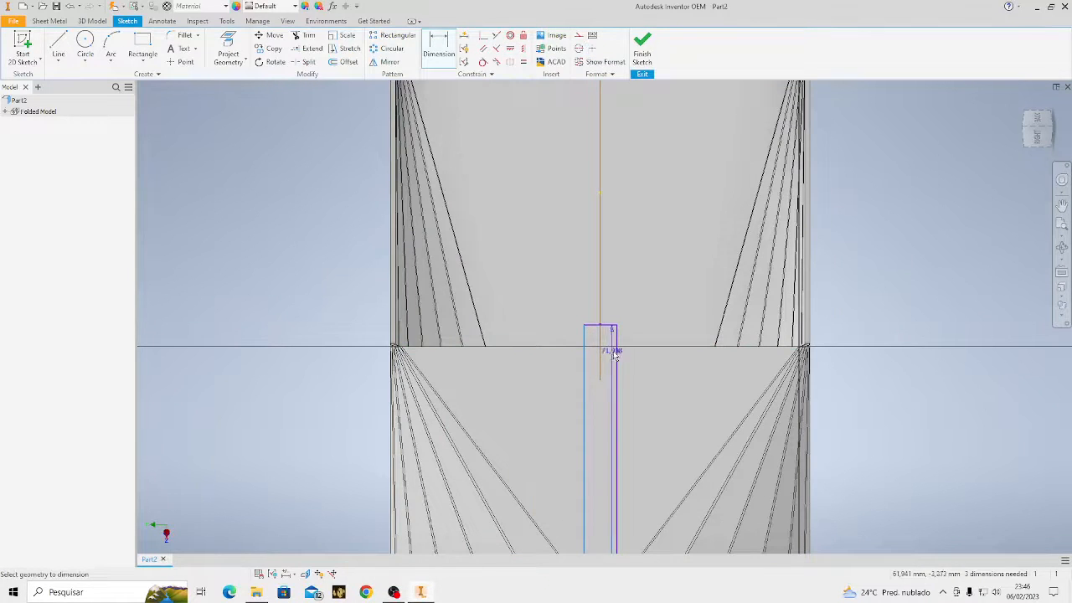
{"action": "left_click", "coordinate": [613, 355]}
{"action": "left_click", "coordinate": [627, 283]}
{"action": "type", "text": "0,001"}
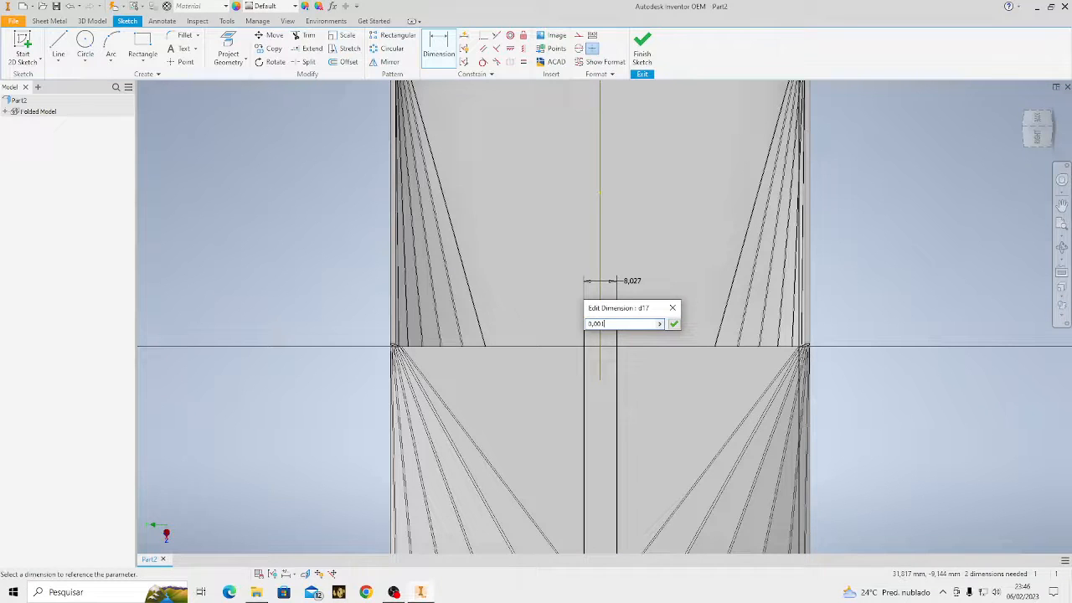
{"action": "key", "text": "Return"}
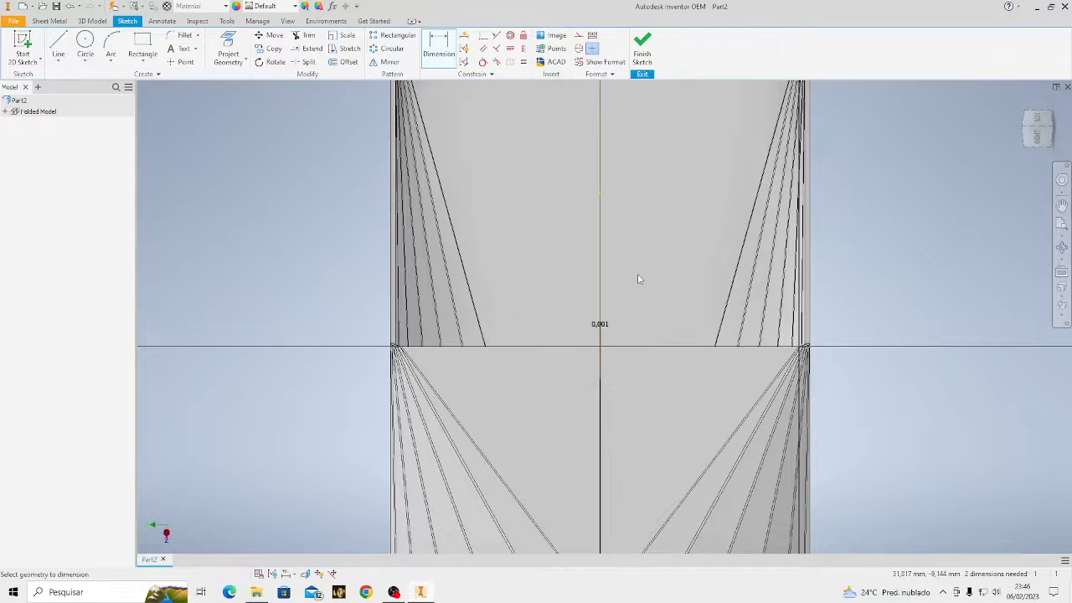
{"action": "key", "text": "Escape"}
{"action": "scroll", "coordinate": [602, 192], "scroll_direction": "up", "scroll_amount": 1}
{"action": "scroll", "coordinate": [600, 214], "scroll_direction": "up", "scroll_amount": 1}
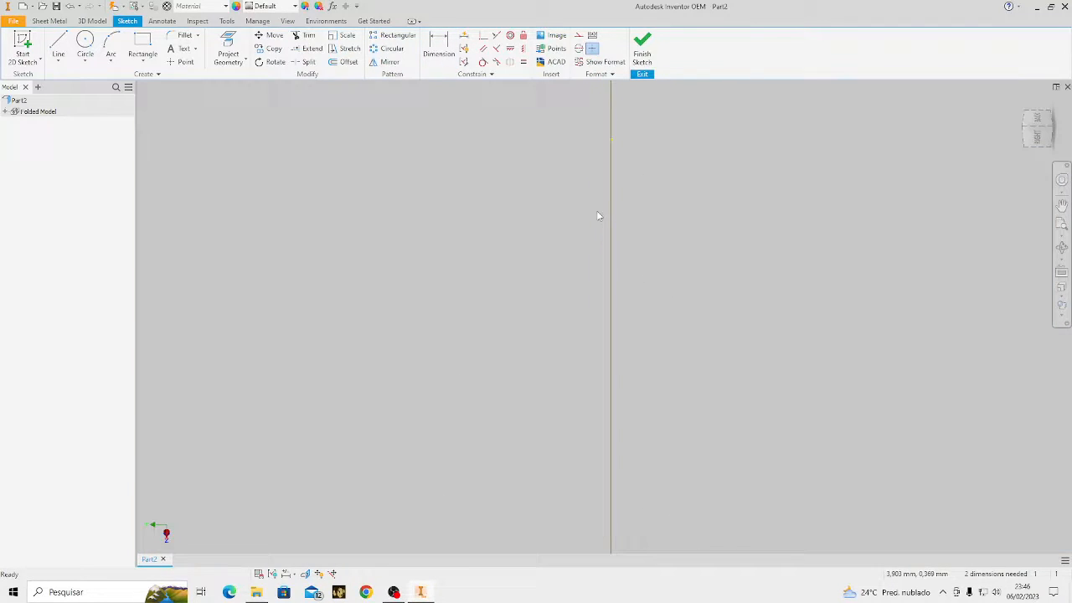
{"action": "scroll", "coordinate": [598, 218], "scroll_direction": "down", "scroll_amount": 4}
{"action": "left_click", "coordinate": [642, 49]}
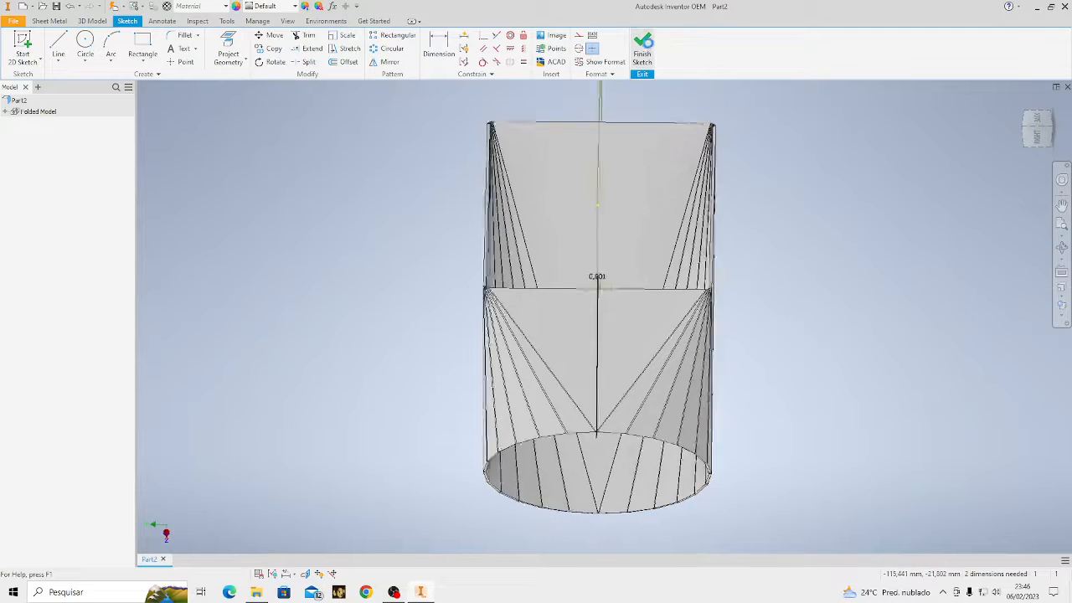
Cut a slit through the flange wall by extruding the thin rectangle 10 mm in the flipped direction
{"action": "left_click", "coordinate": [92, 21]}
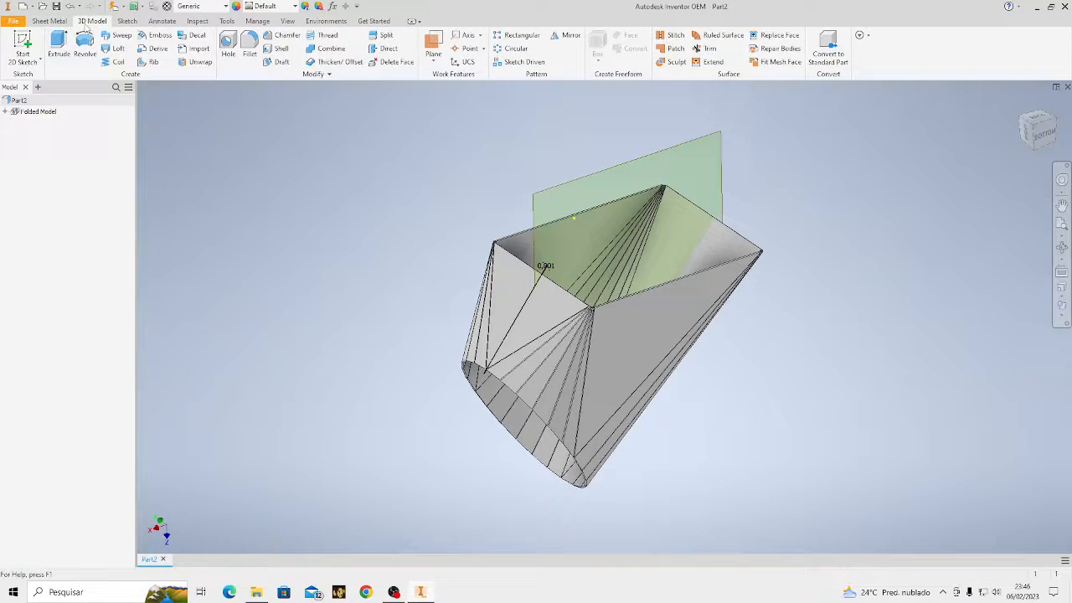
{"action": "left_click", "coordinate": [58, 43]}
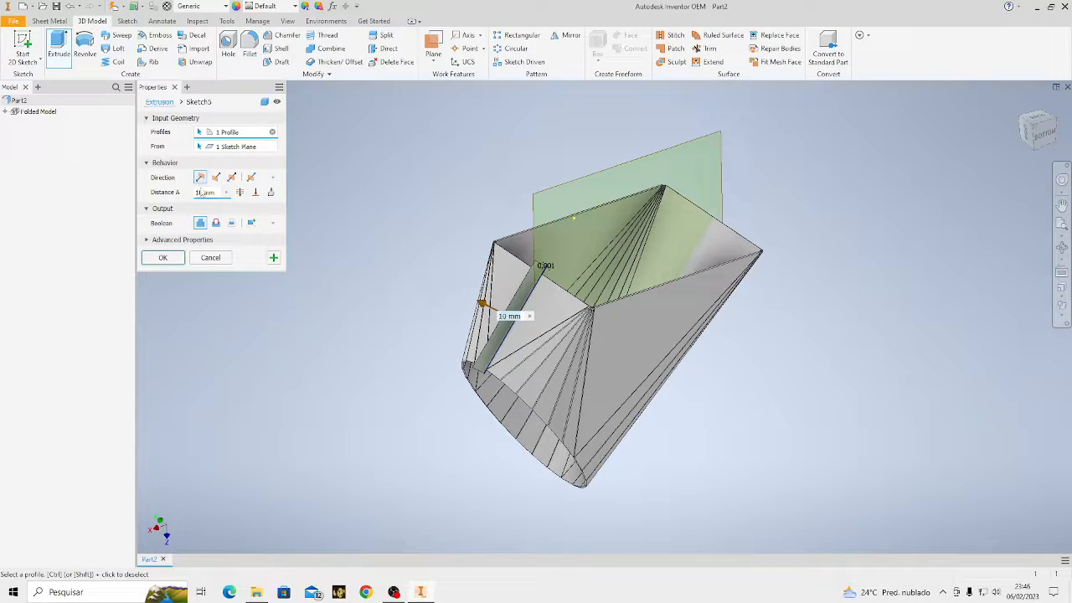
{"action": "left_click", "coordinate": [215, 224]}
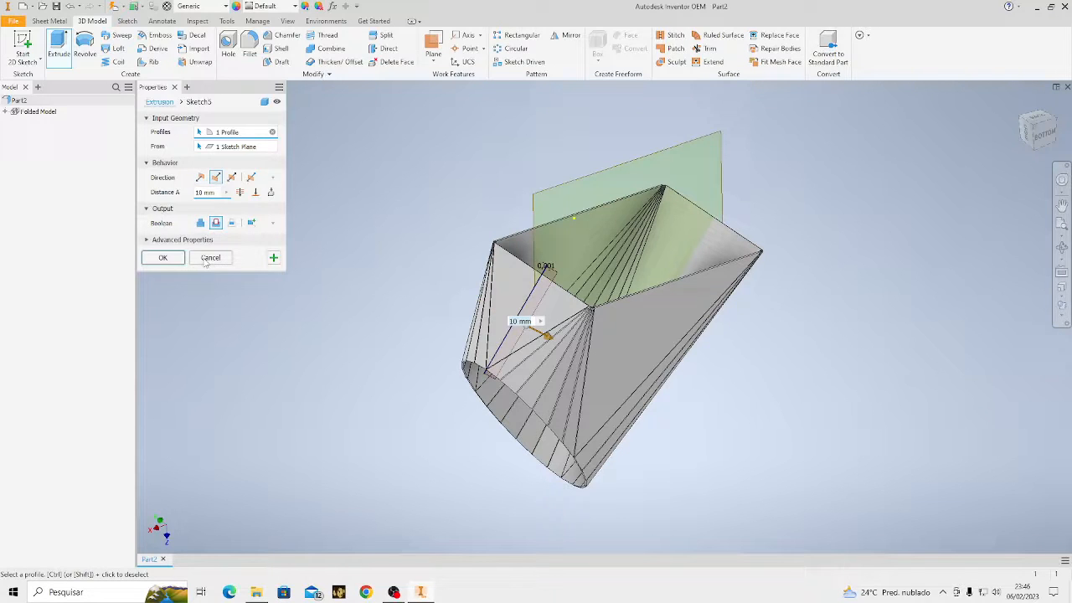
{"action": "left_click", "coordinate": [163, 257]}
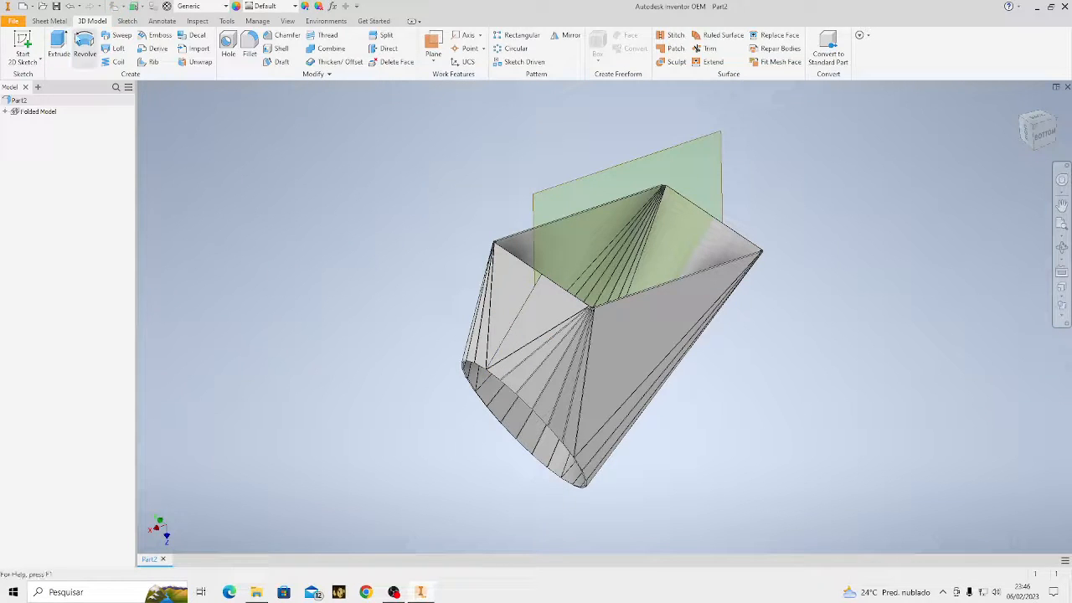
Create the flat pattern of the slit flange, and return to the folded part to view it from the slit side
{"action": "left_click", "coordinate": [50, 20]}
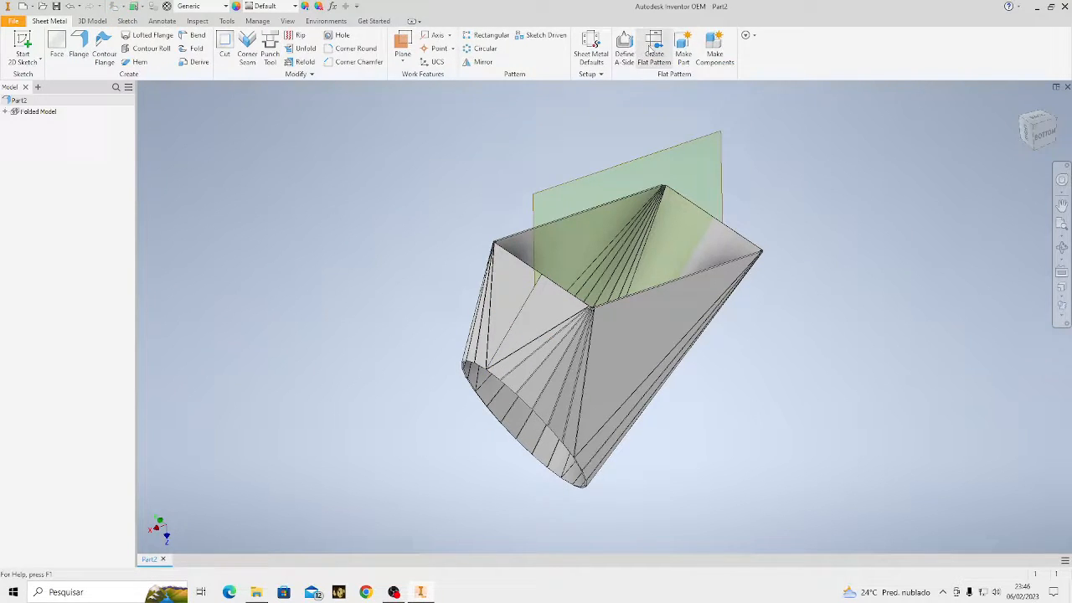
{"action": "left_click", "coordinate": [652, 47]}
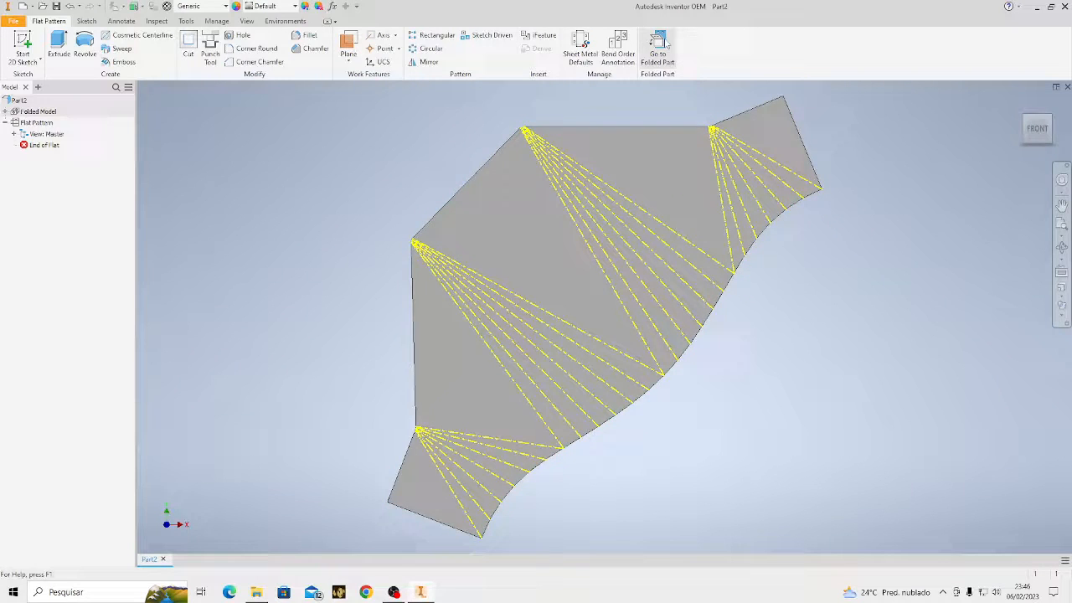
{"action": "left_click", "coordinate": [658, 49]}
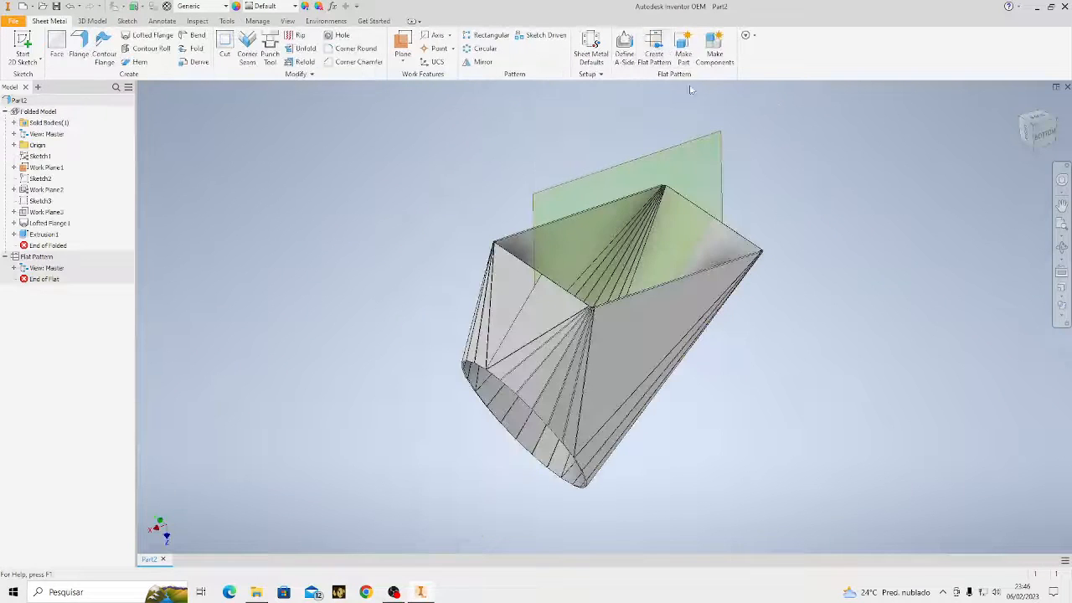
{"action": "left_click", "coordinate": [1061, 248]}
{"action": "mouse_move", "coordinate": [660, 351]}
{"action": "left_mouse_down"}
{"action": "mouse_move", "coordinate": [636, 334]}
{"action": "mouse_move", "coordinate": [678, 345]}
{"action": "mouse_move", "coordinate": [661, 343]}
{"action": "left_mouse_up"}
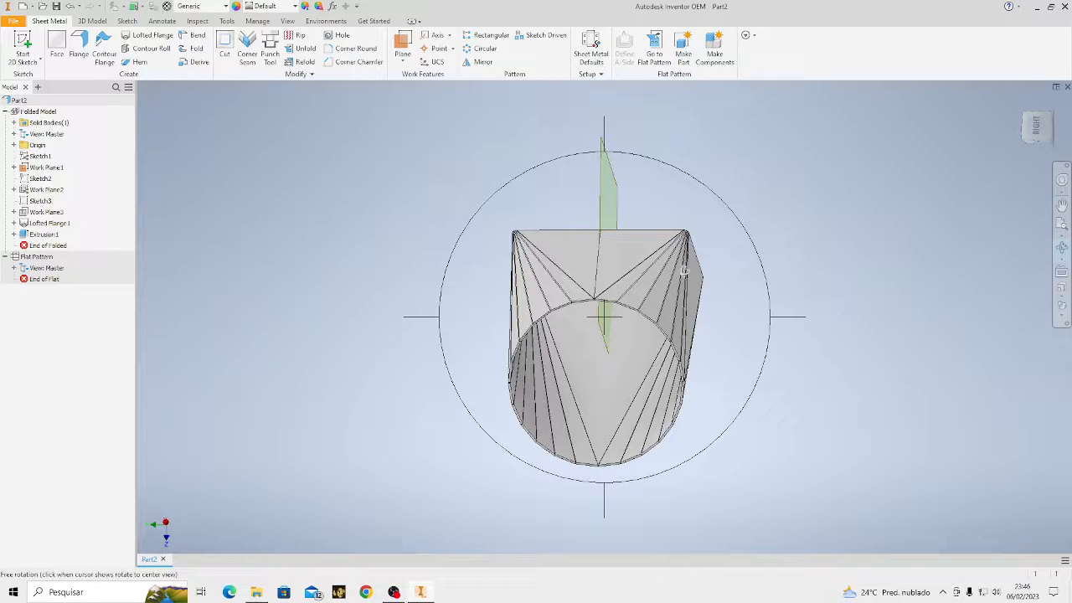